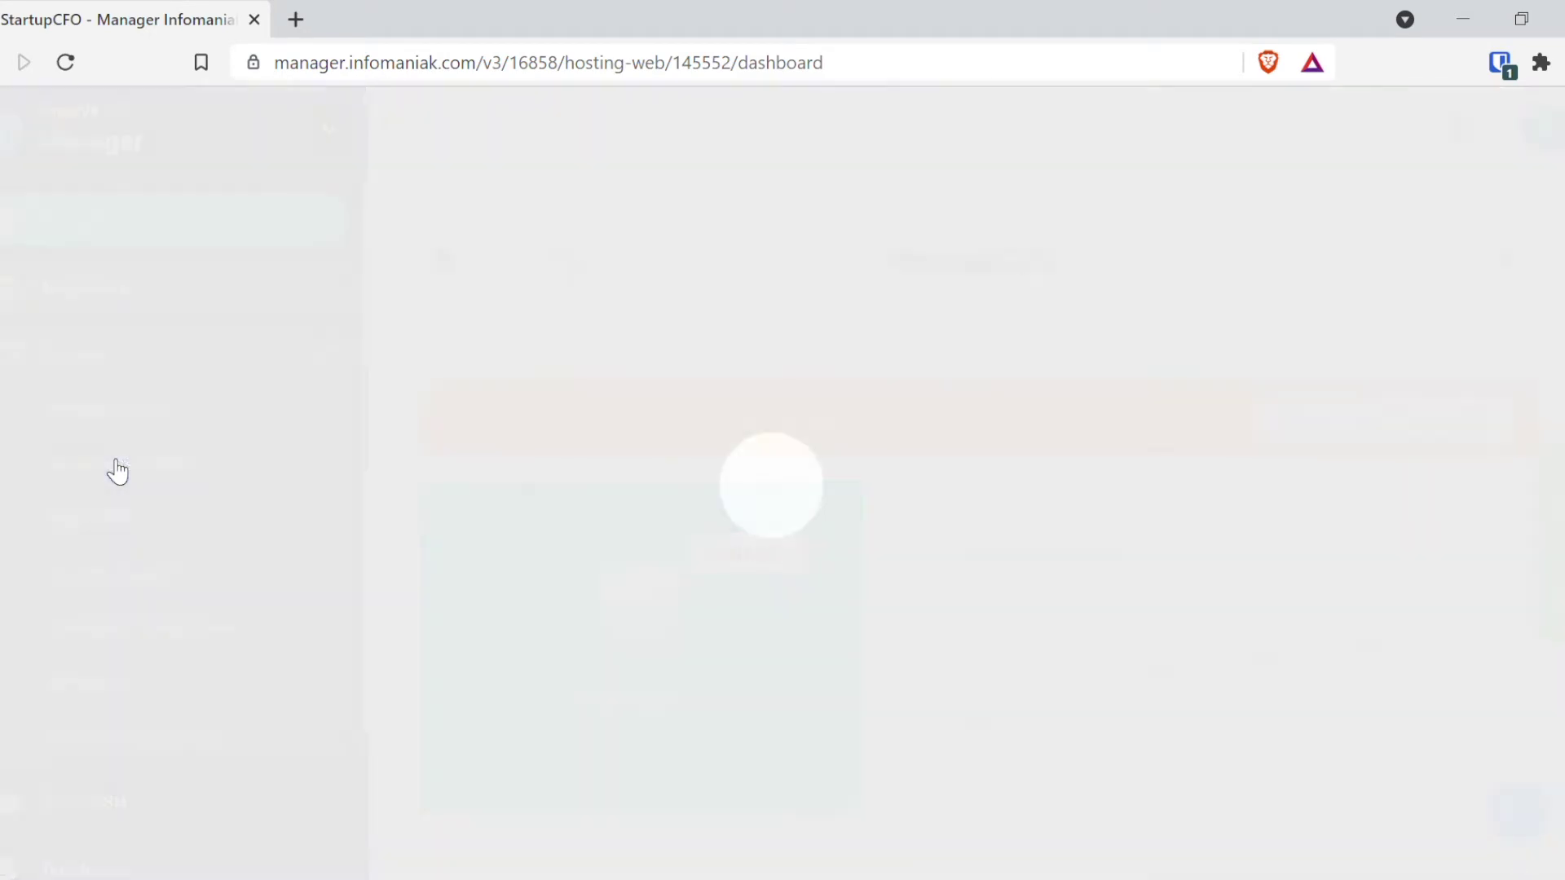
Step: Scroll down the StartupCFO WordPress & Apps page, which lists no installed application
scroll(974, 588, "down", 2)
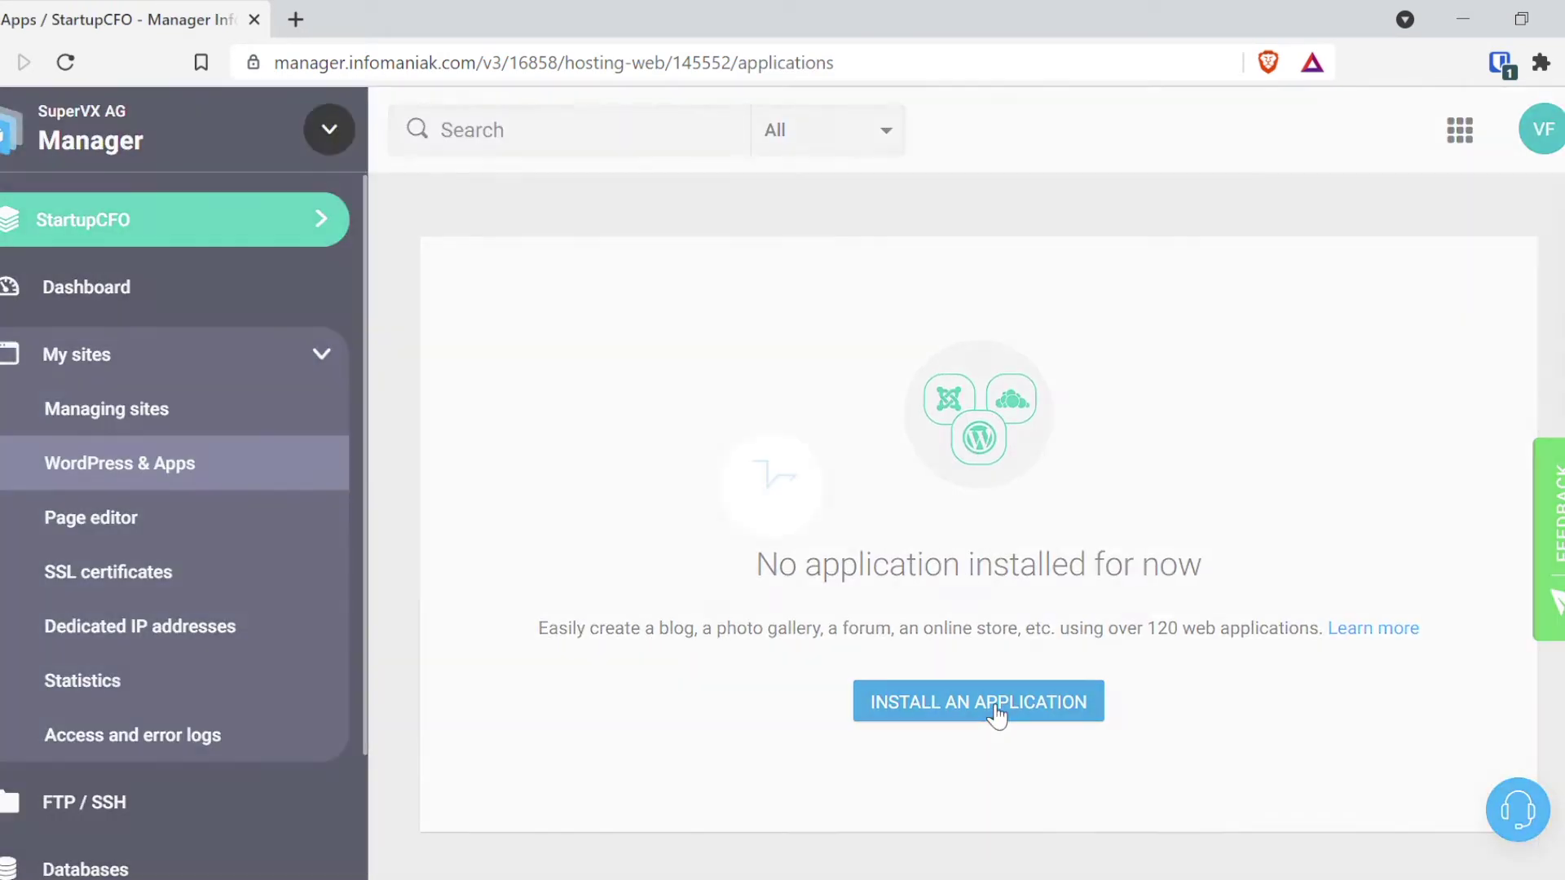
Step: Start a new WordPress application install on the test.rmar.ch address
left_click(996, 714)
scroll(559, 447, "down", 3)
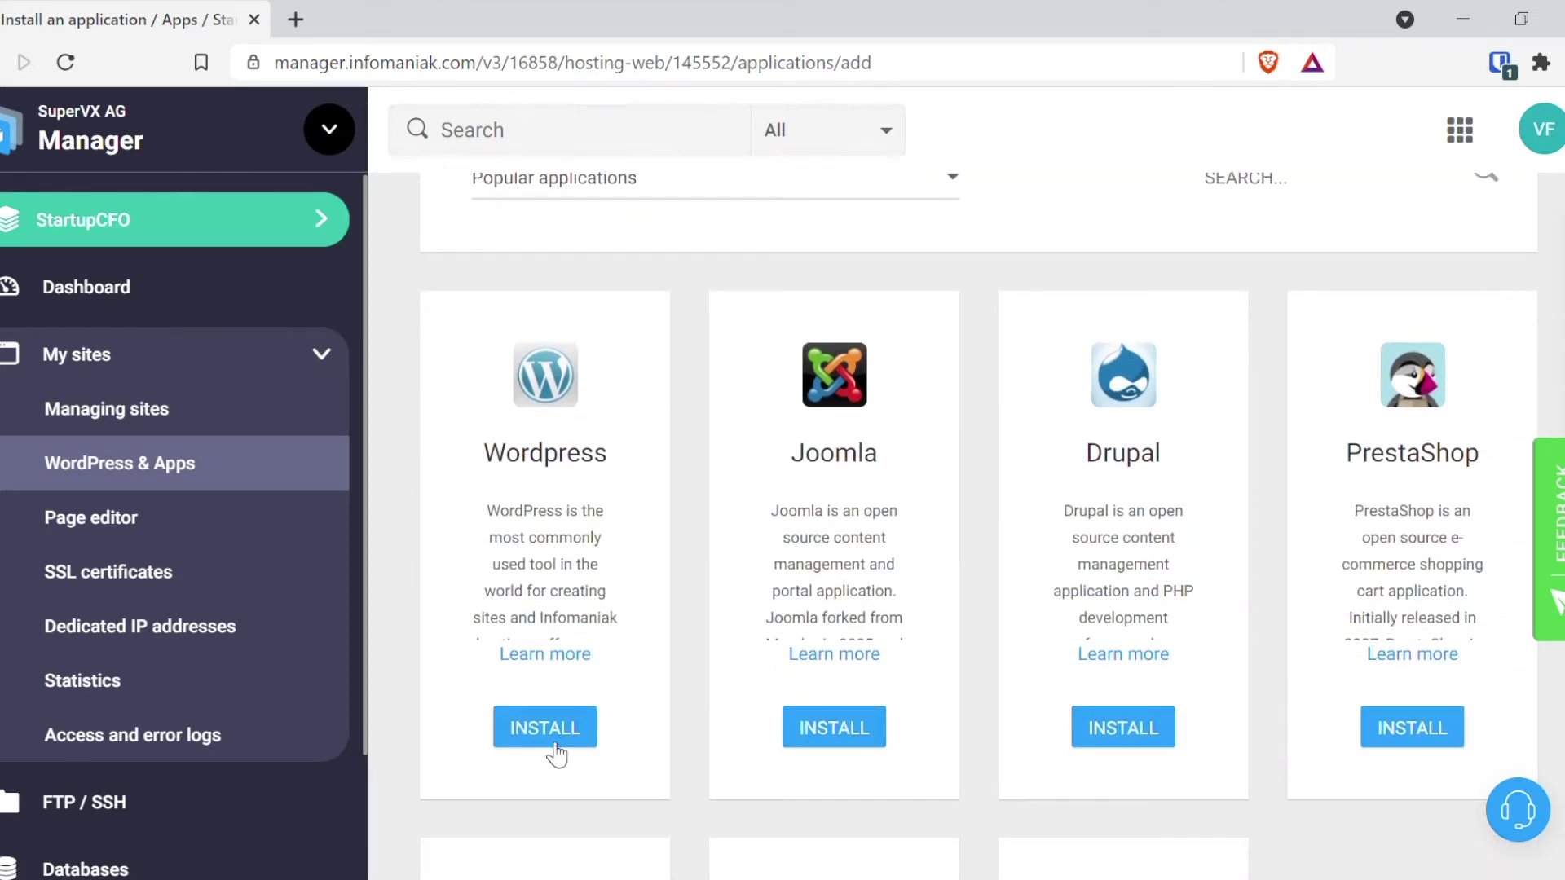
left_click(553, 741)
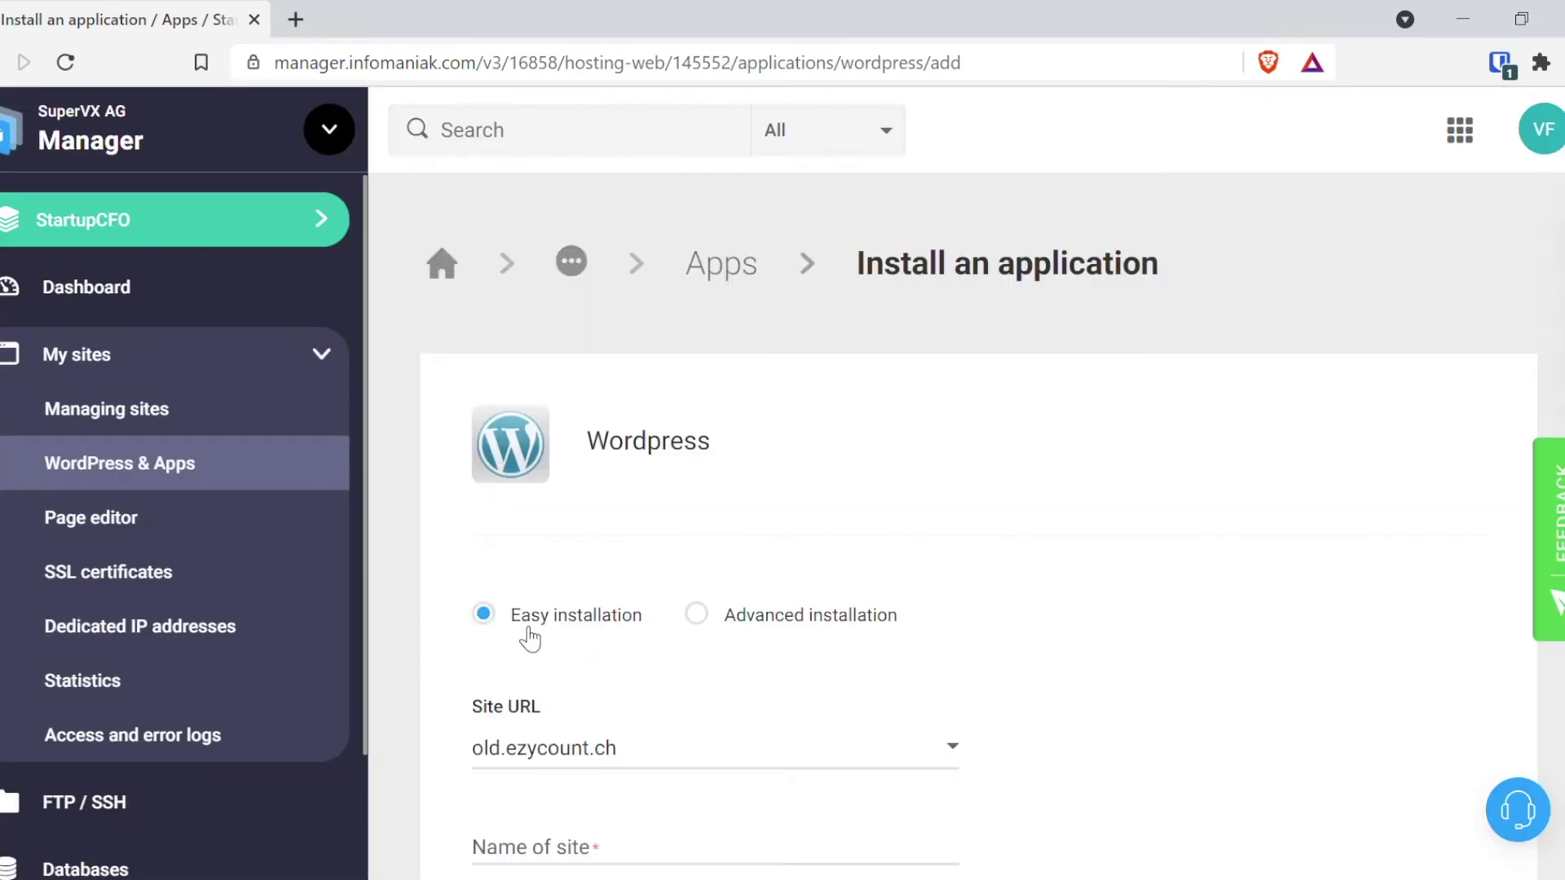
scroll(639, 643, "down", 3)
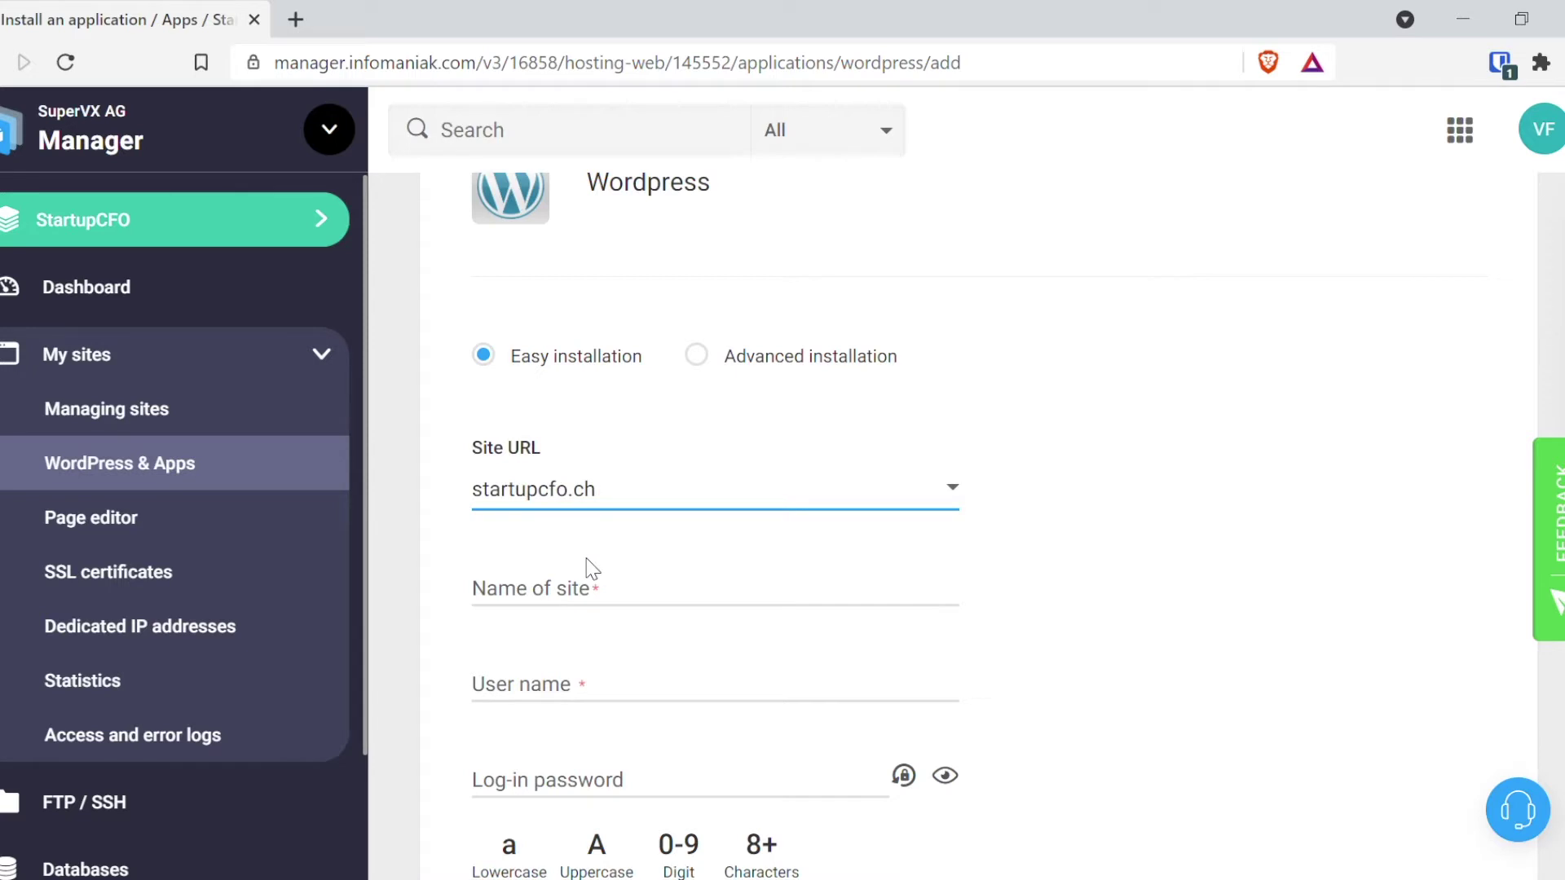
key("Down")
Step: Name the site 'test rmar', enter the admin user name and password, and launch the install
left_click(567, 597)
type("test rmar")
scroll(663, 628, "down", 2)
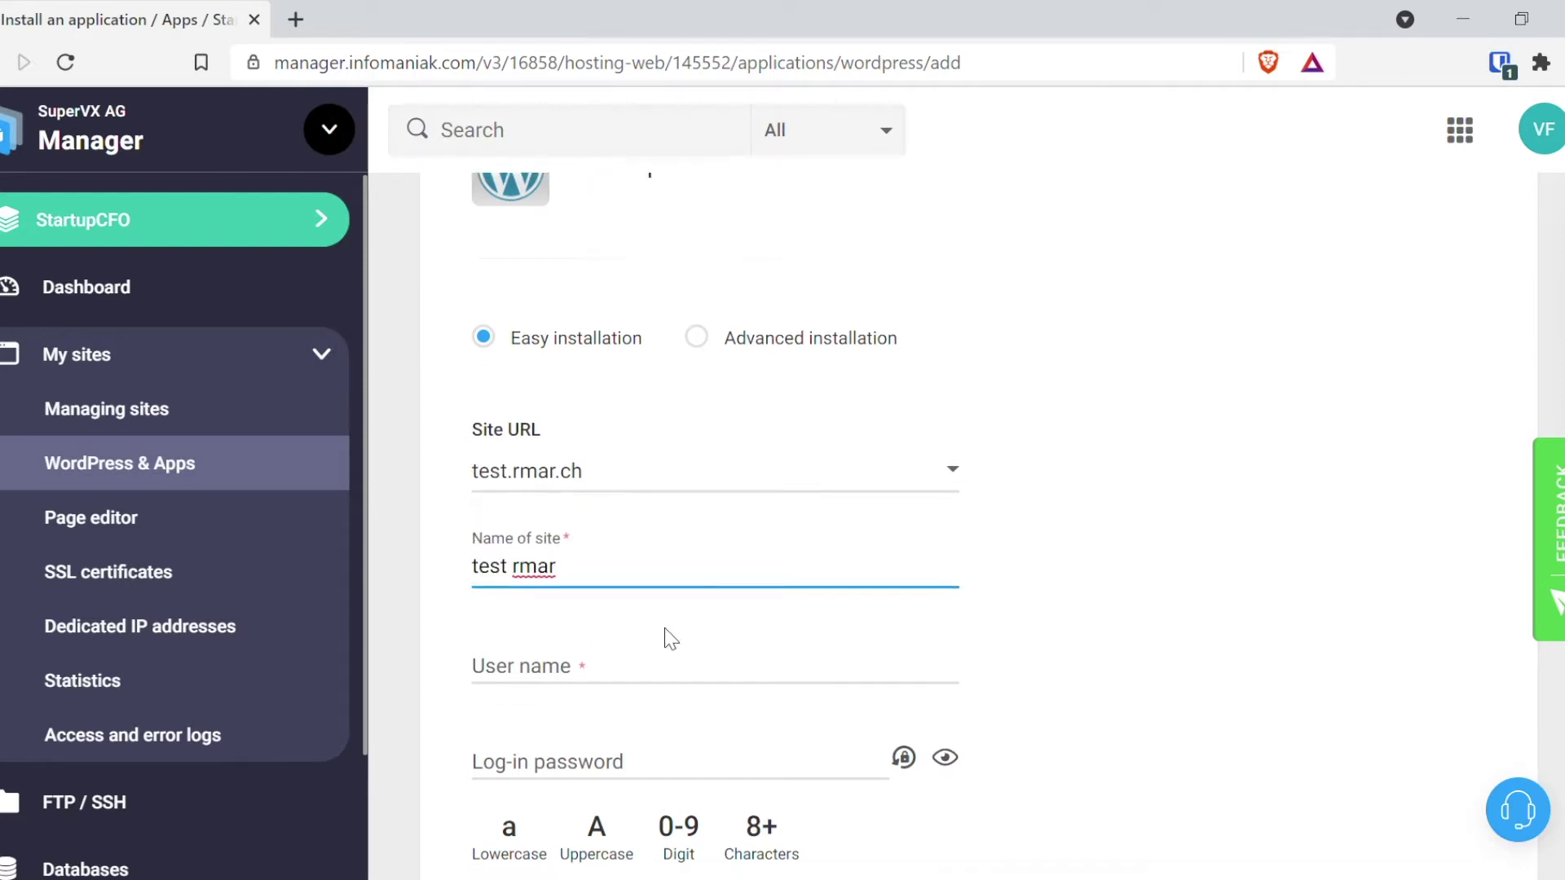
left_click(621, 562)
type("test rmar")
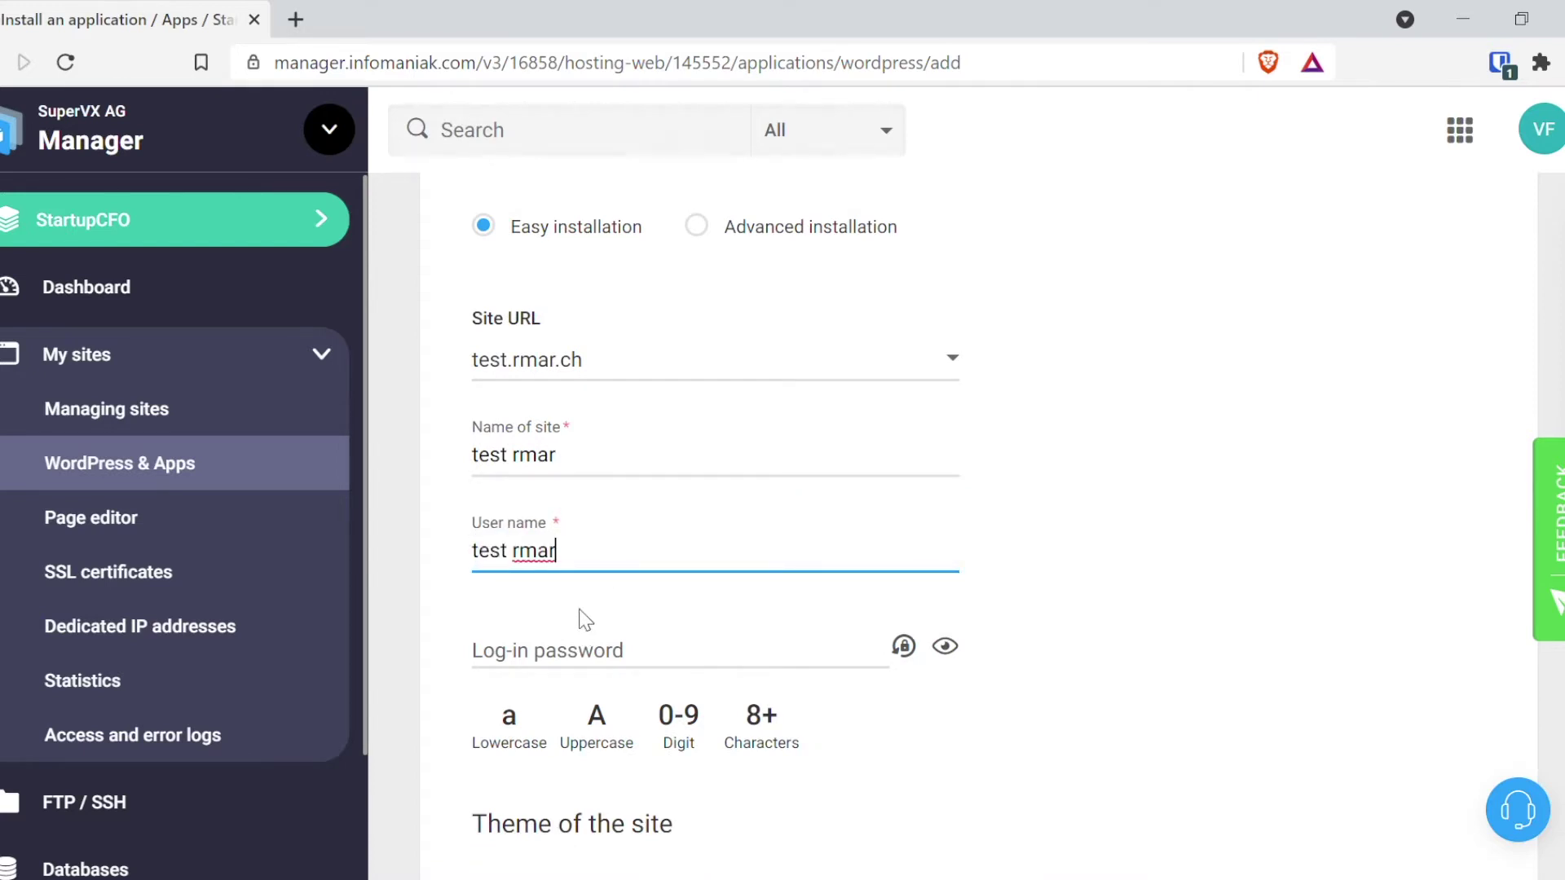
scroll(582, 619, "down", 2)
left_click(605, 534)
key("ctrl+v")
left_click(1166, 544)
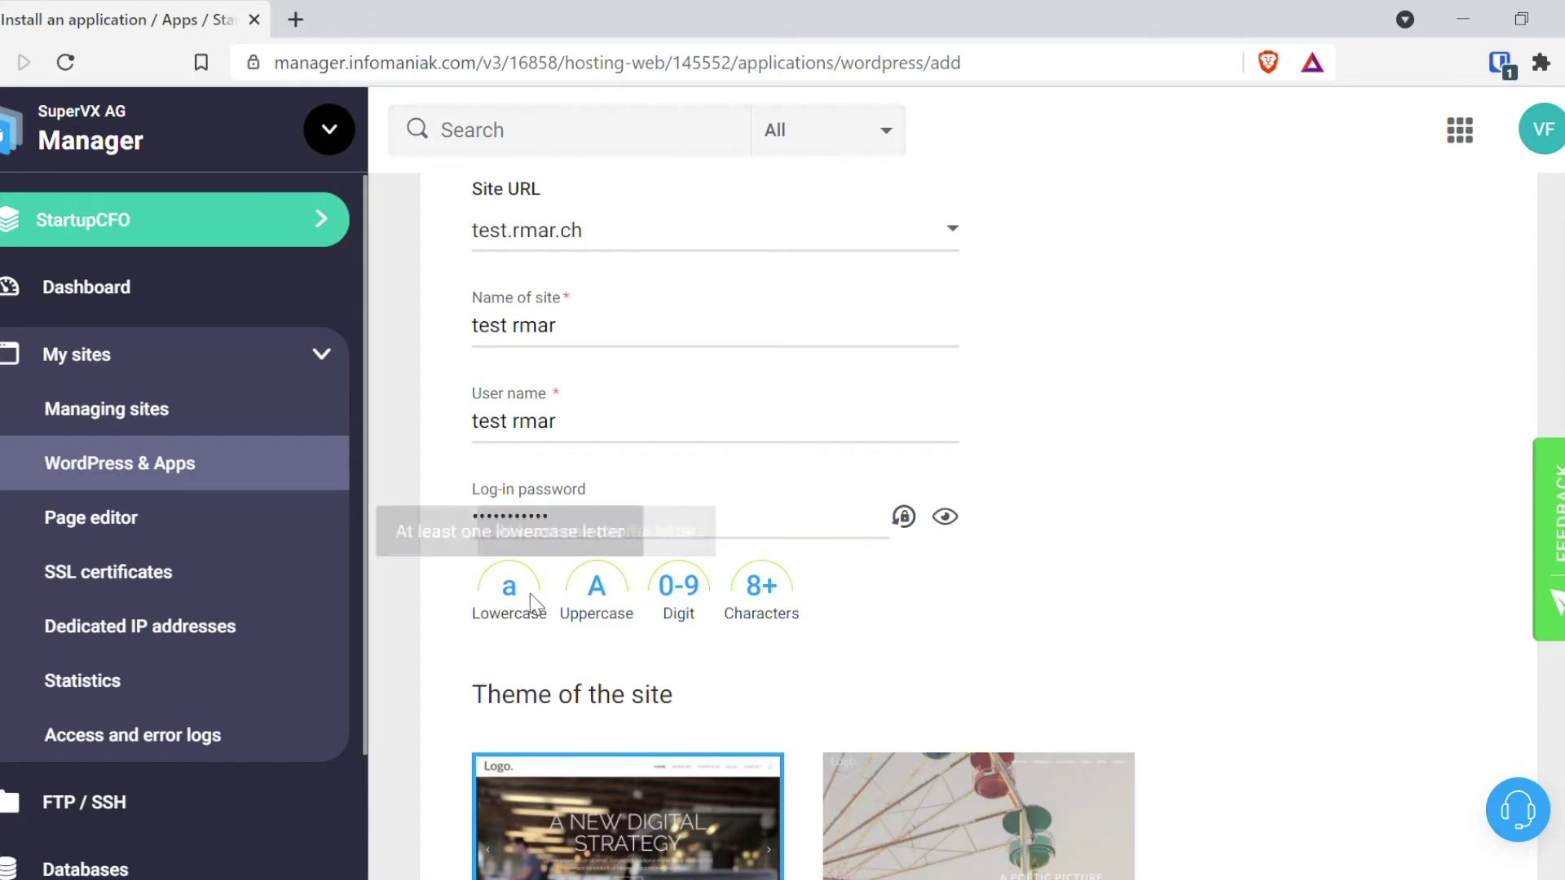
scroll(1198, 576, "down", 5)
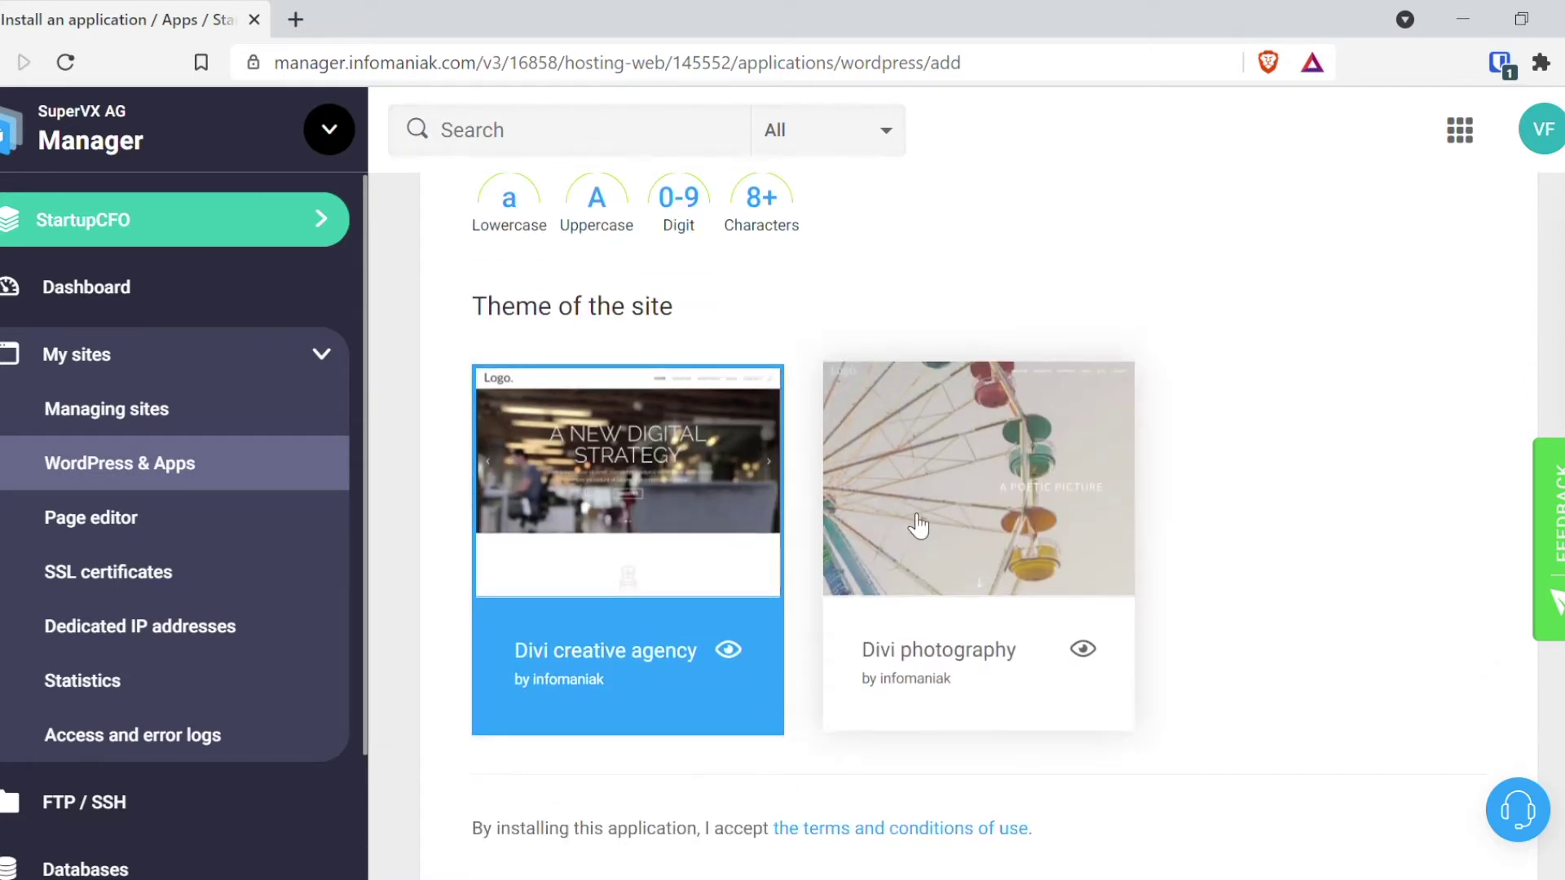
scroll(733, 509, "down", 2)
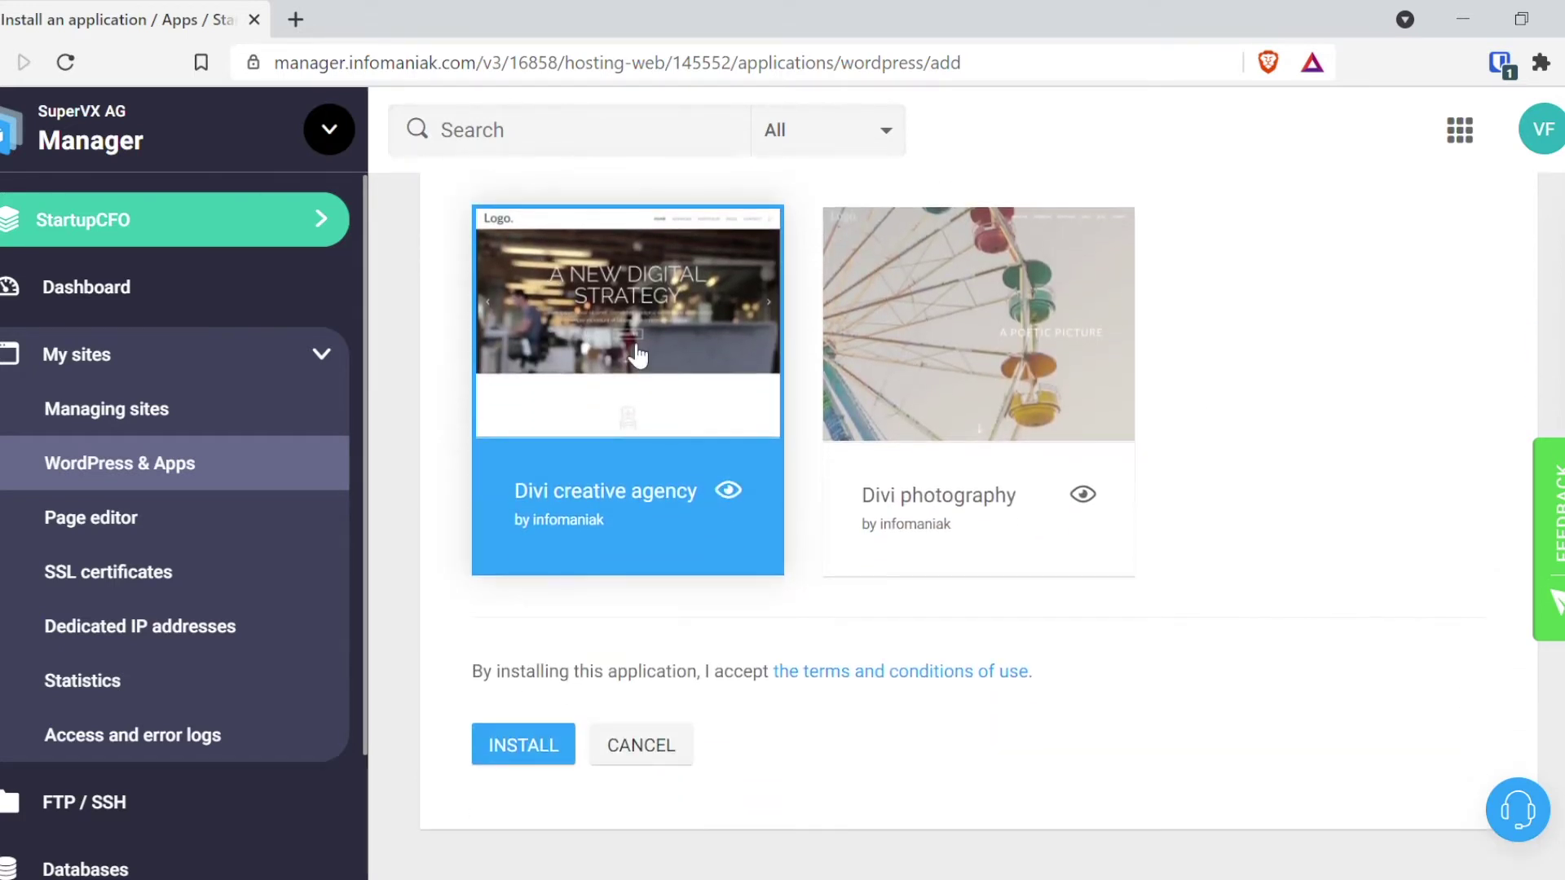
left_click(516, 760)
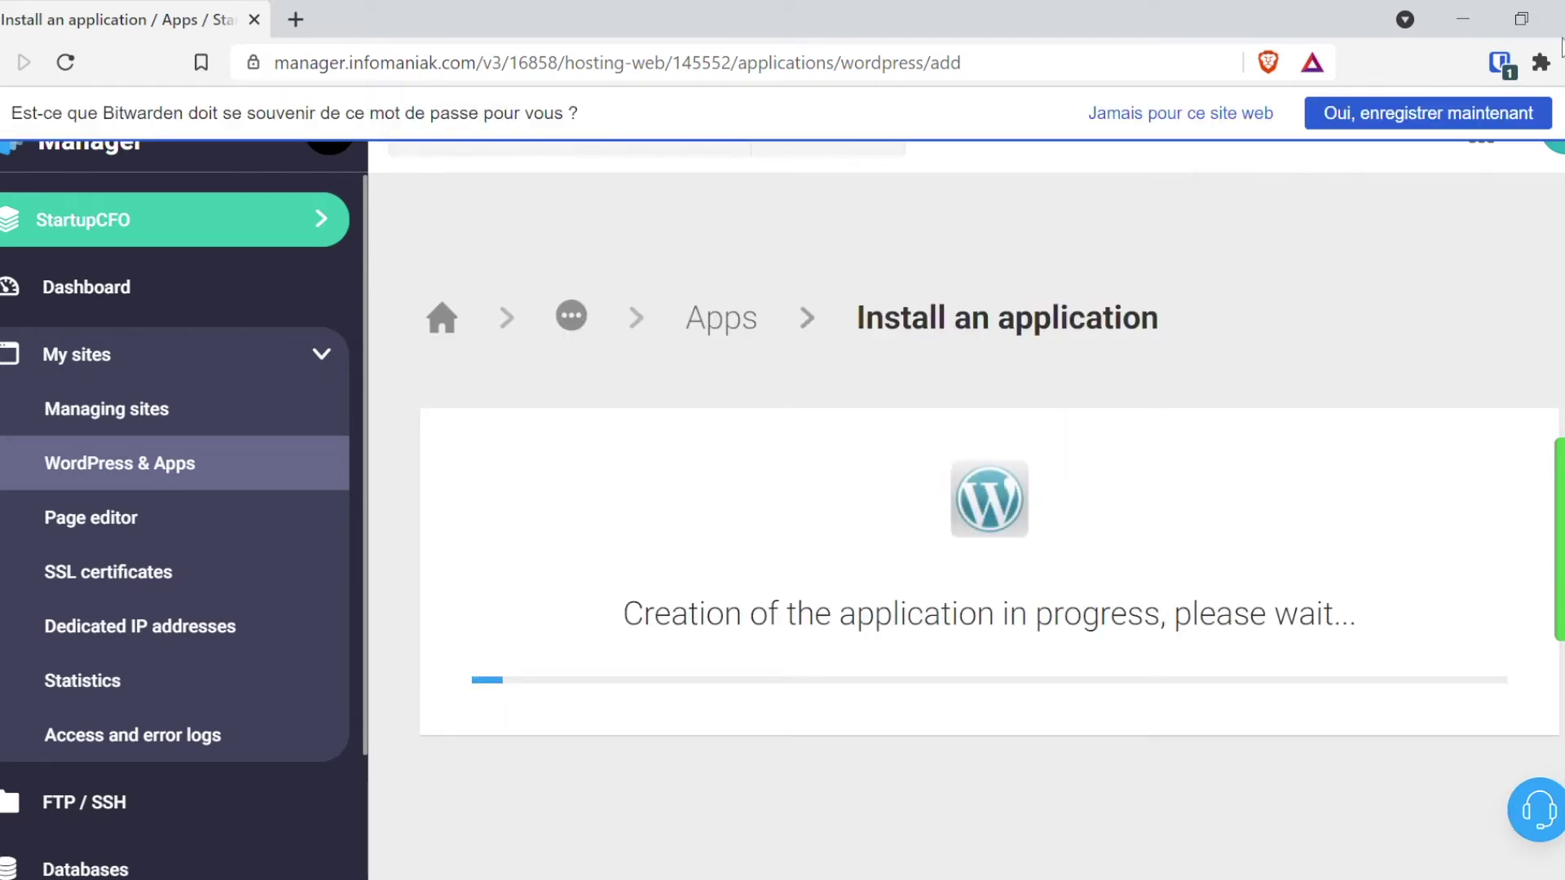
Step: Dismiss the save-password prompt and, once installed, open the test.rmar.ch WordPress admin login
left_click(1427, 113)
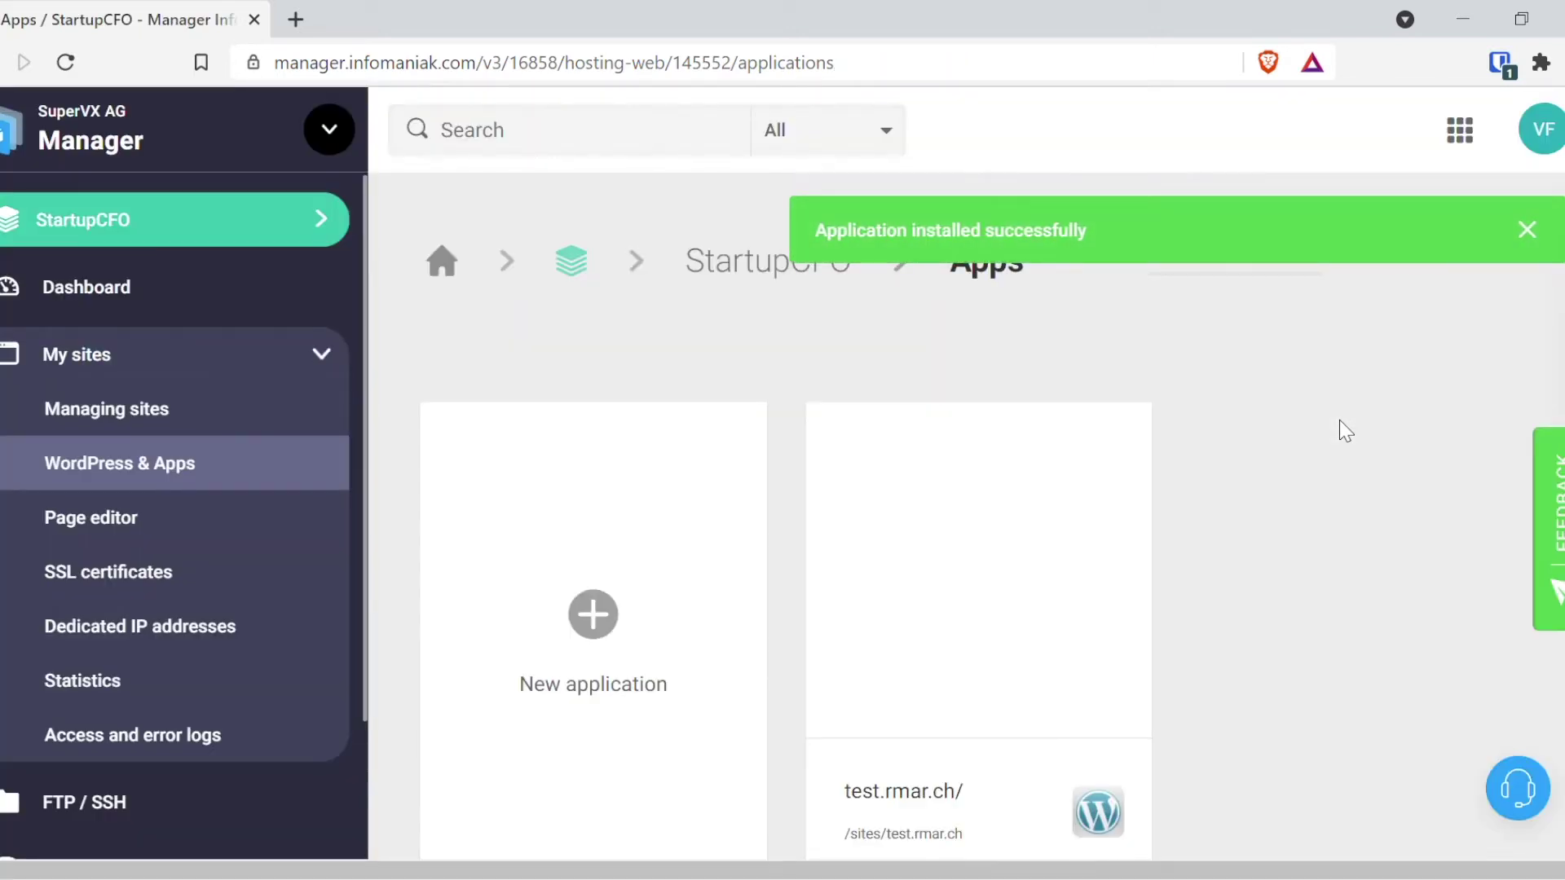
scroll(1044, 402, "down", 1)
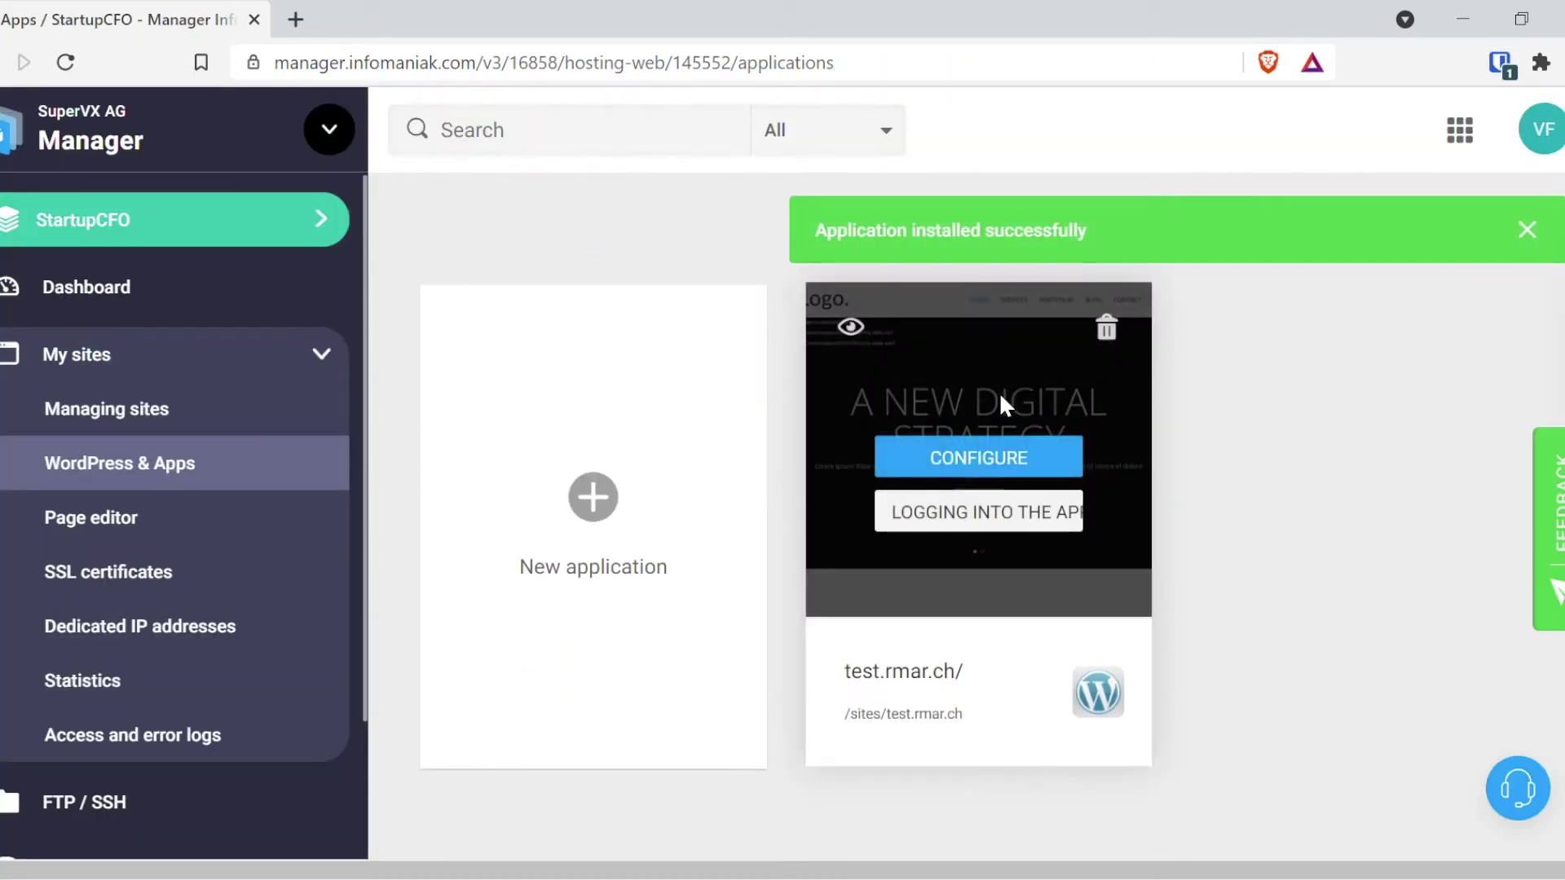
left_click(988, 521)
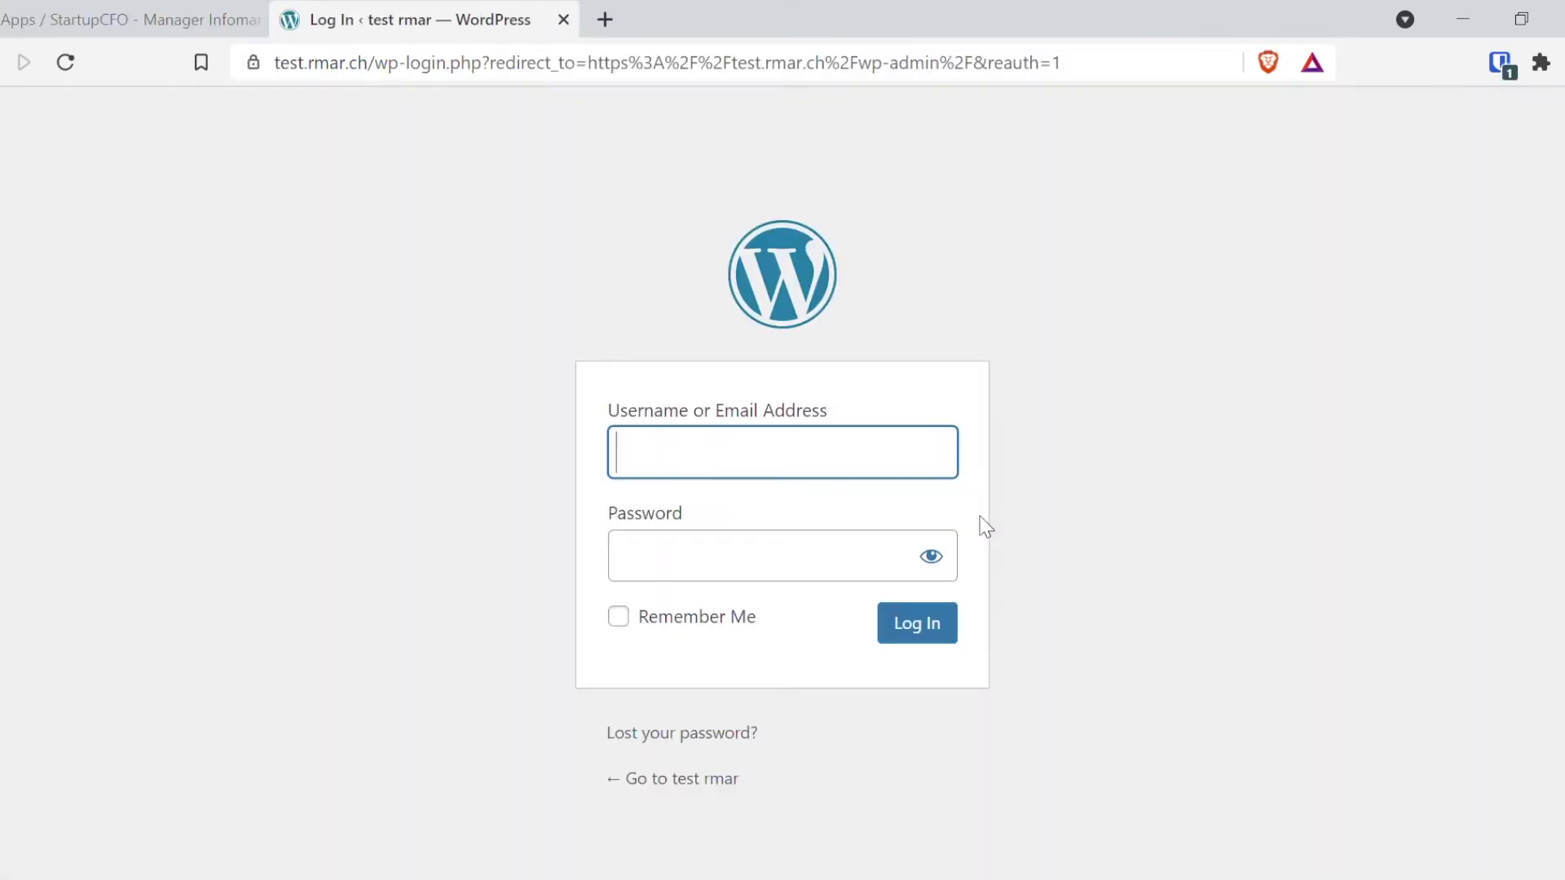
Step: Paste the account password and sign in to the test rmar WordPress dashboard
left_click(770, 570)
key("ctrl+v")
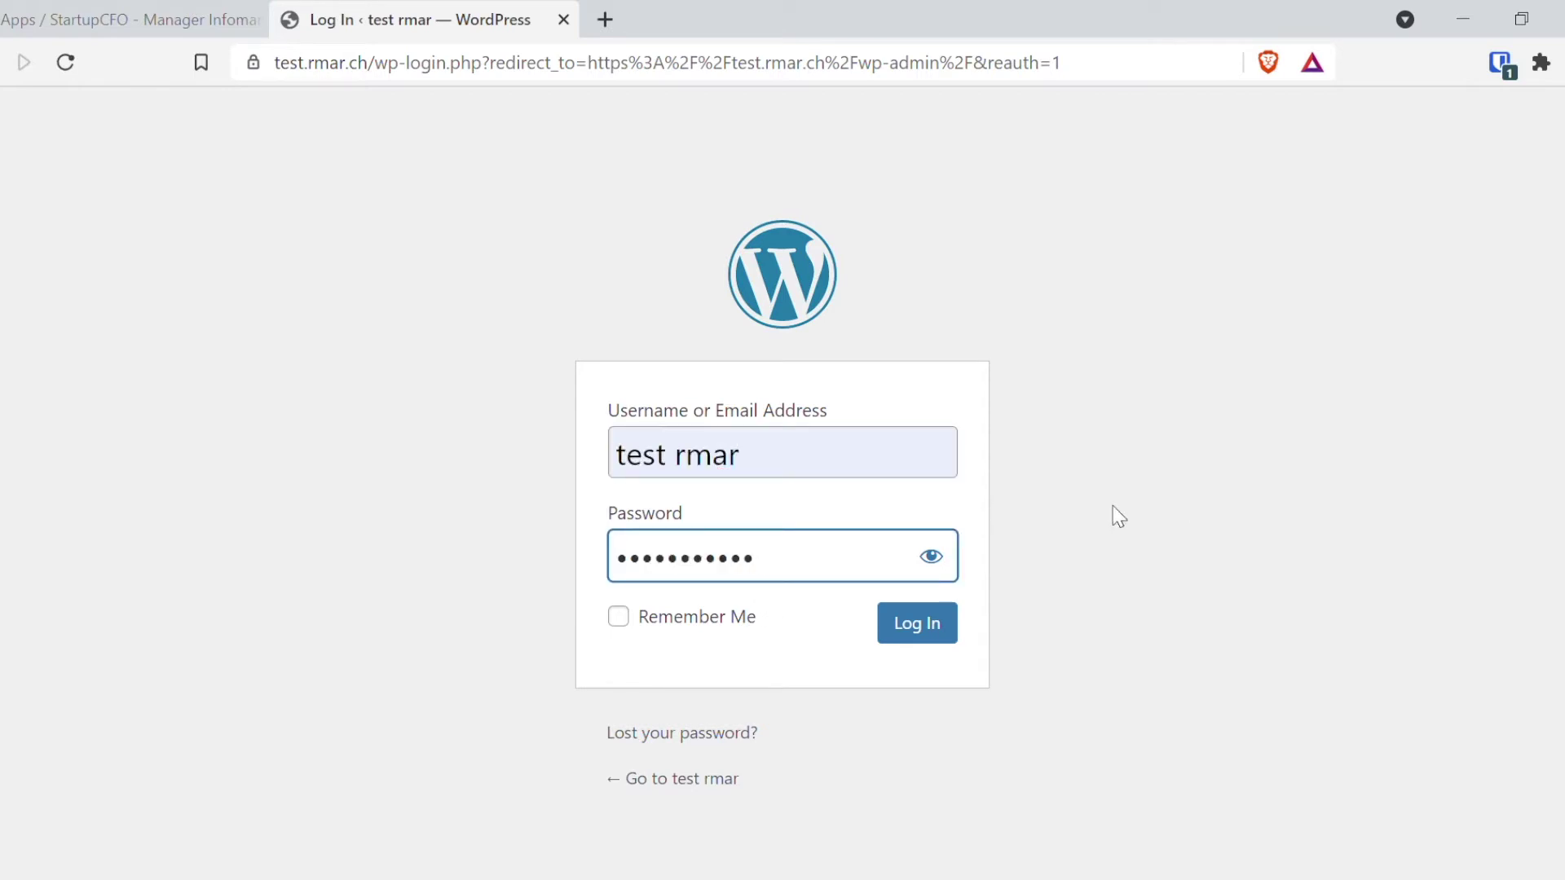
left_click(929, 625)
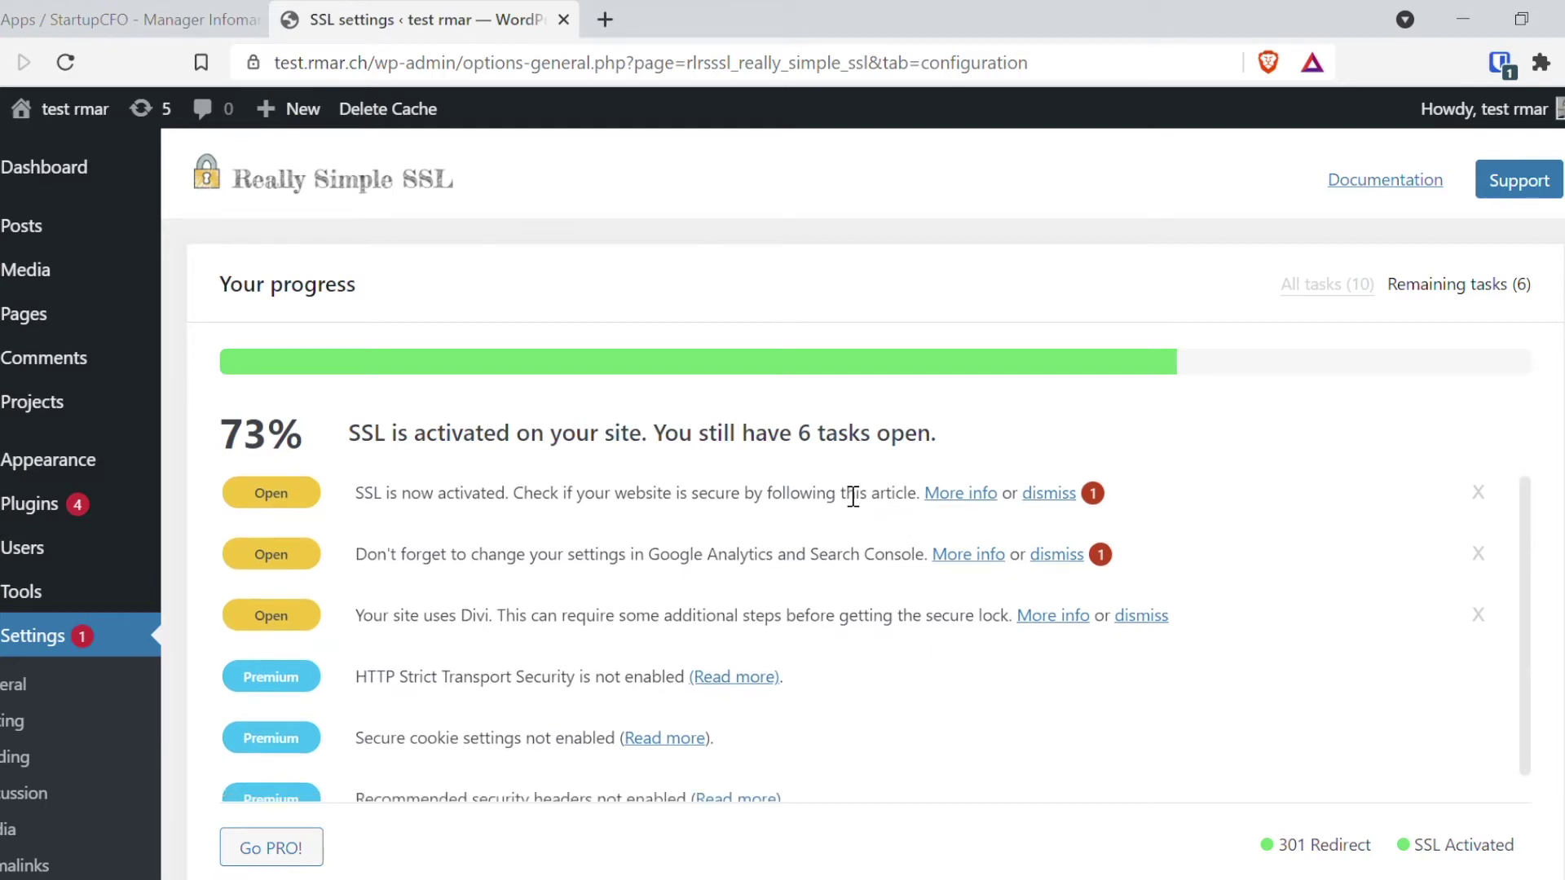
Step: Look through the Really Simple SSL settings, then go to the Plugins page
scroll(840, 489, "down", 1)
scroll(1219, 478, "down", 3)
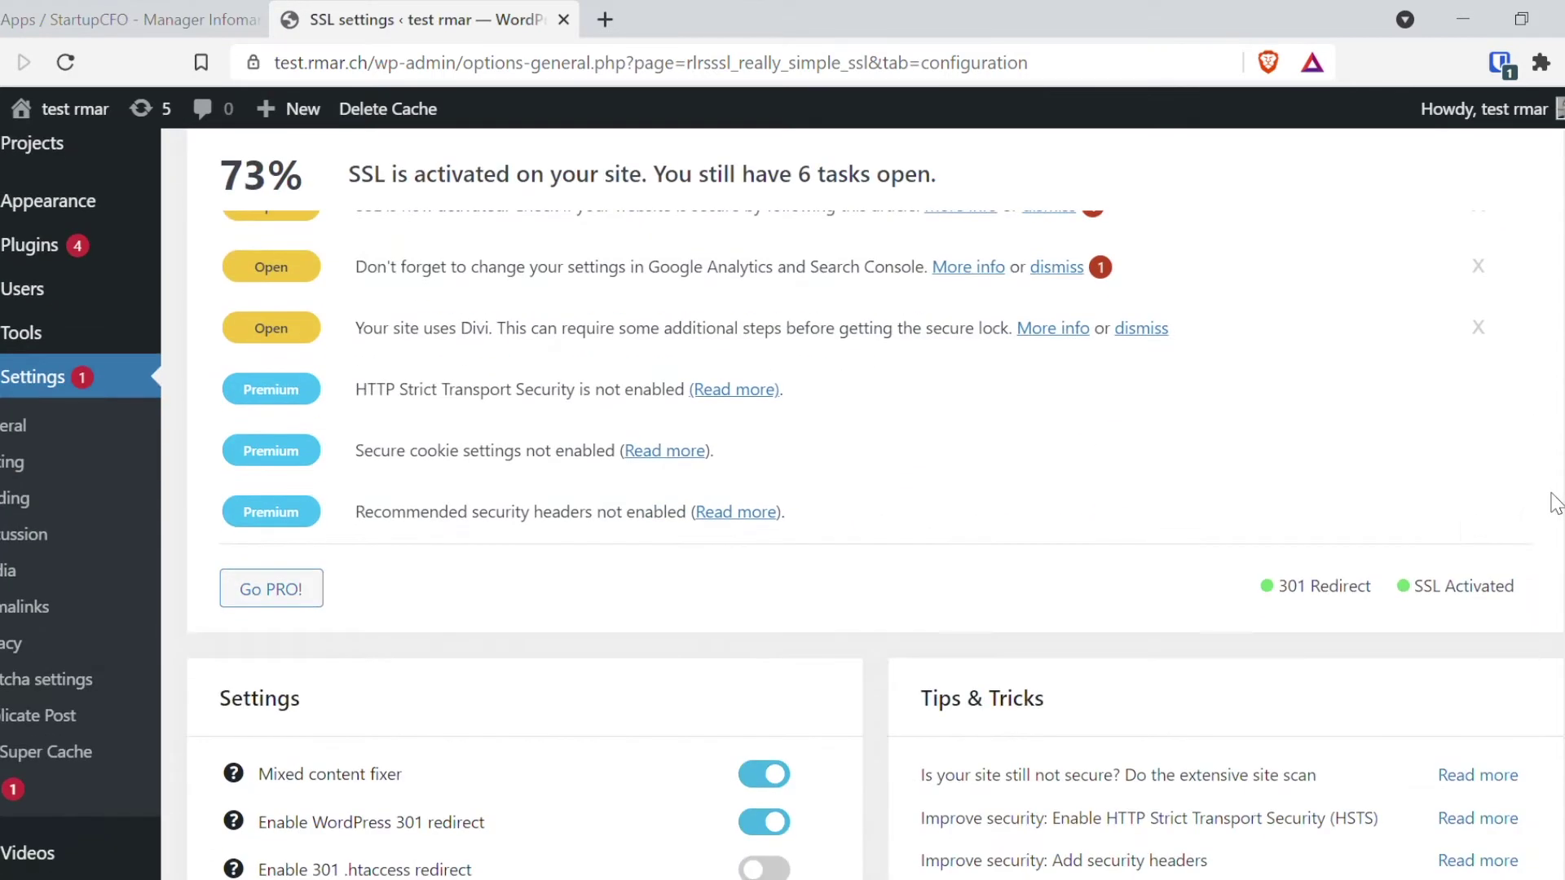
scroll(560, 607, "down", 5)
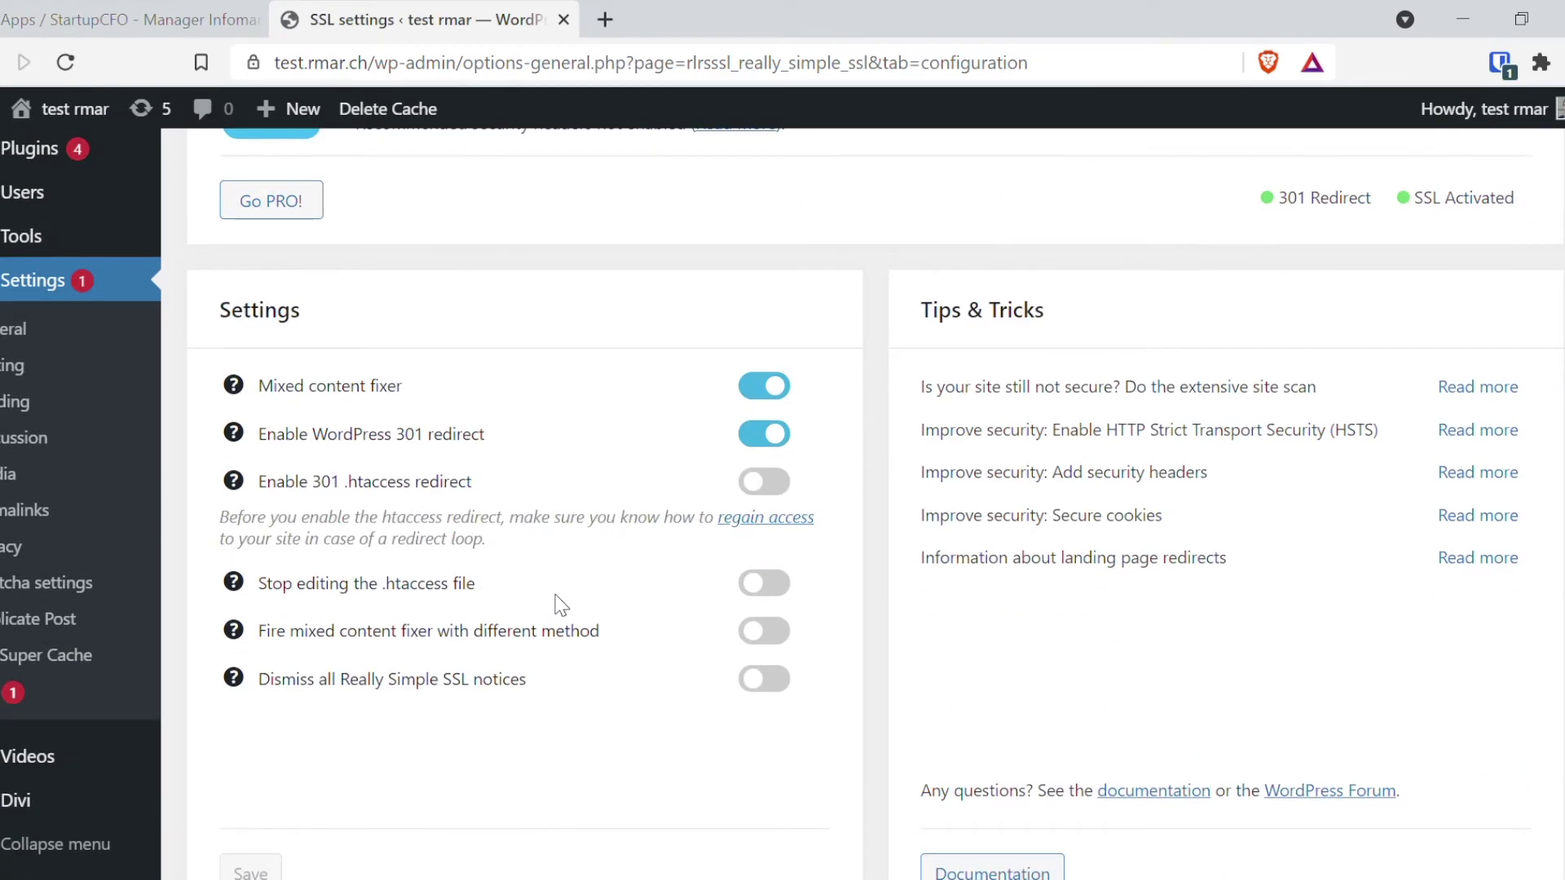
scroll(570, 601, "up", 8)
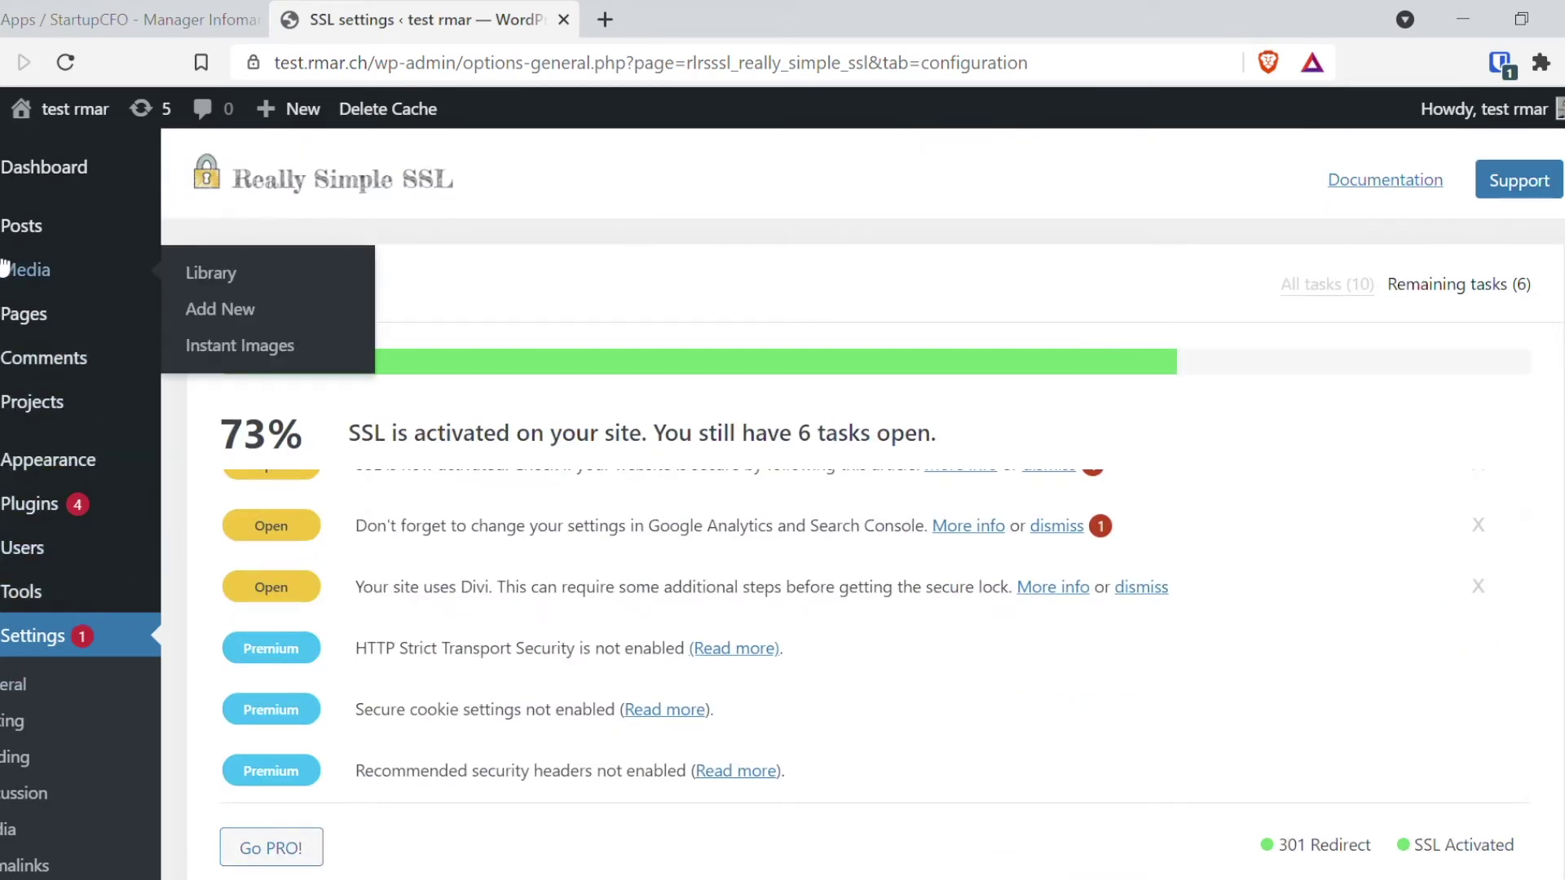
mouse_move(68, 181)
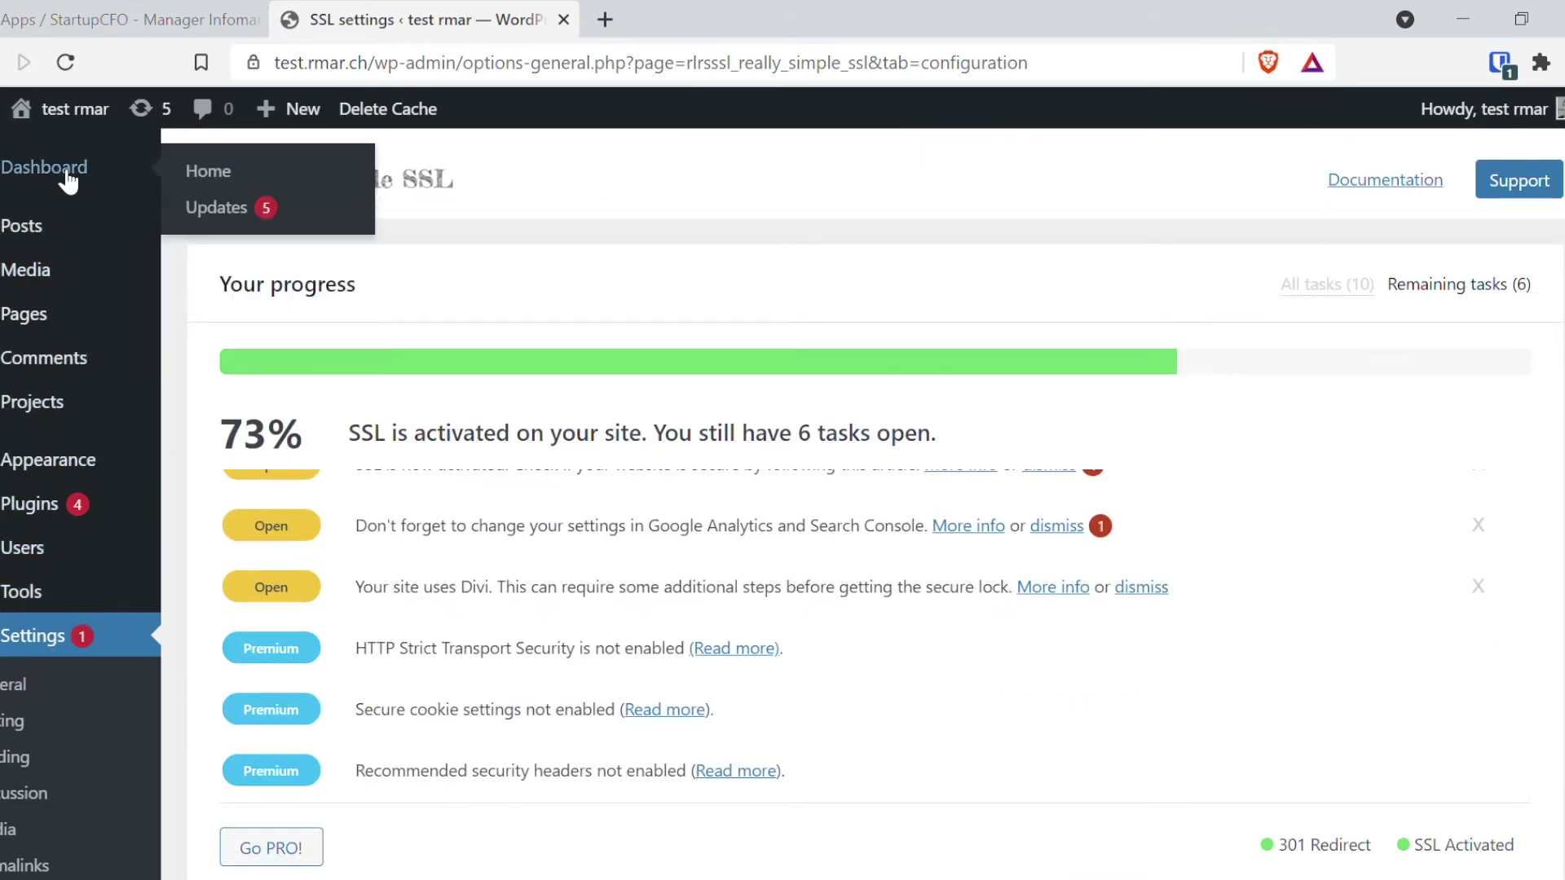
left_click(40, 507)
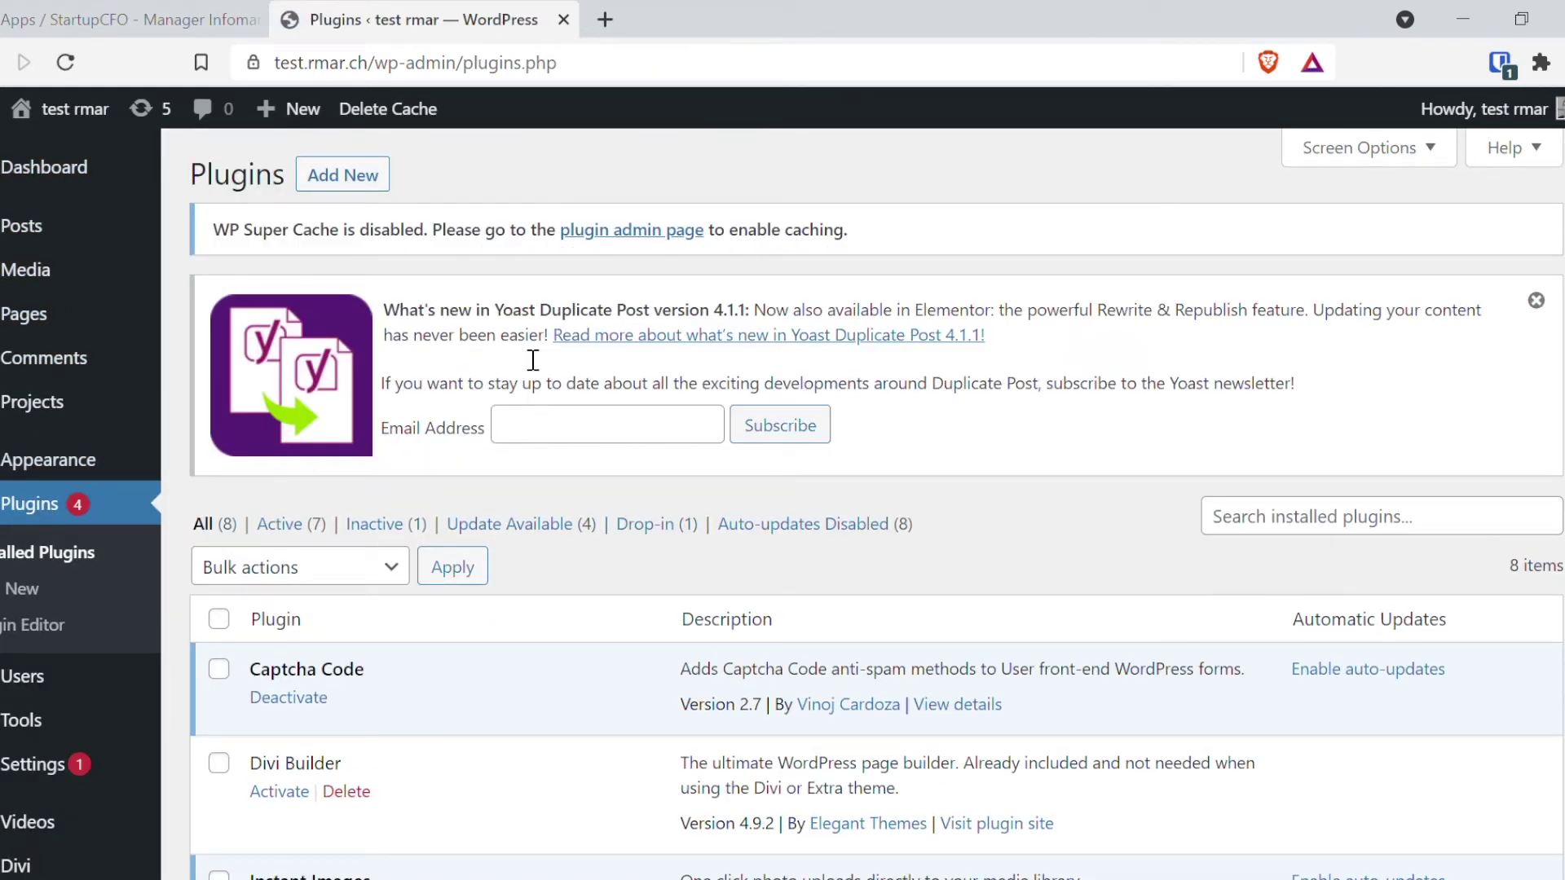
Step: Search the plugin directory for 'woocommerce', then install and activate WooCommerce
left_click(332, 180)
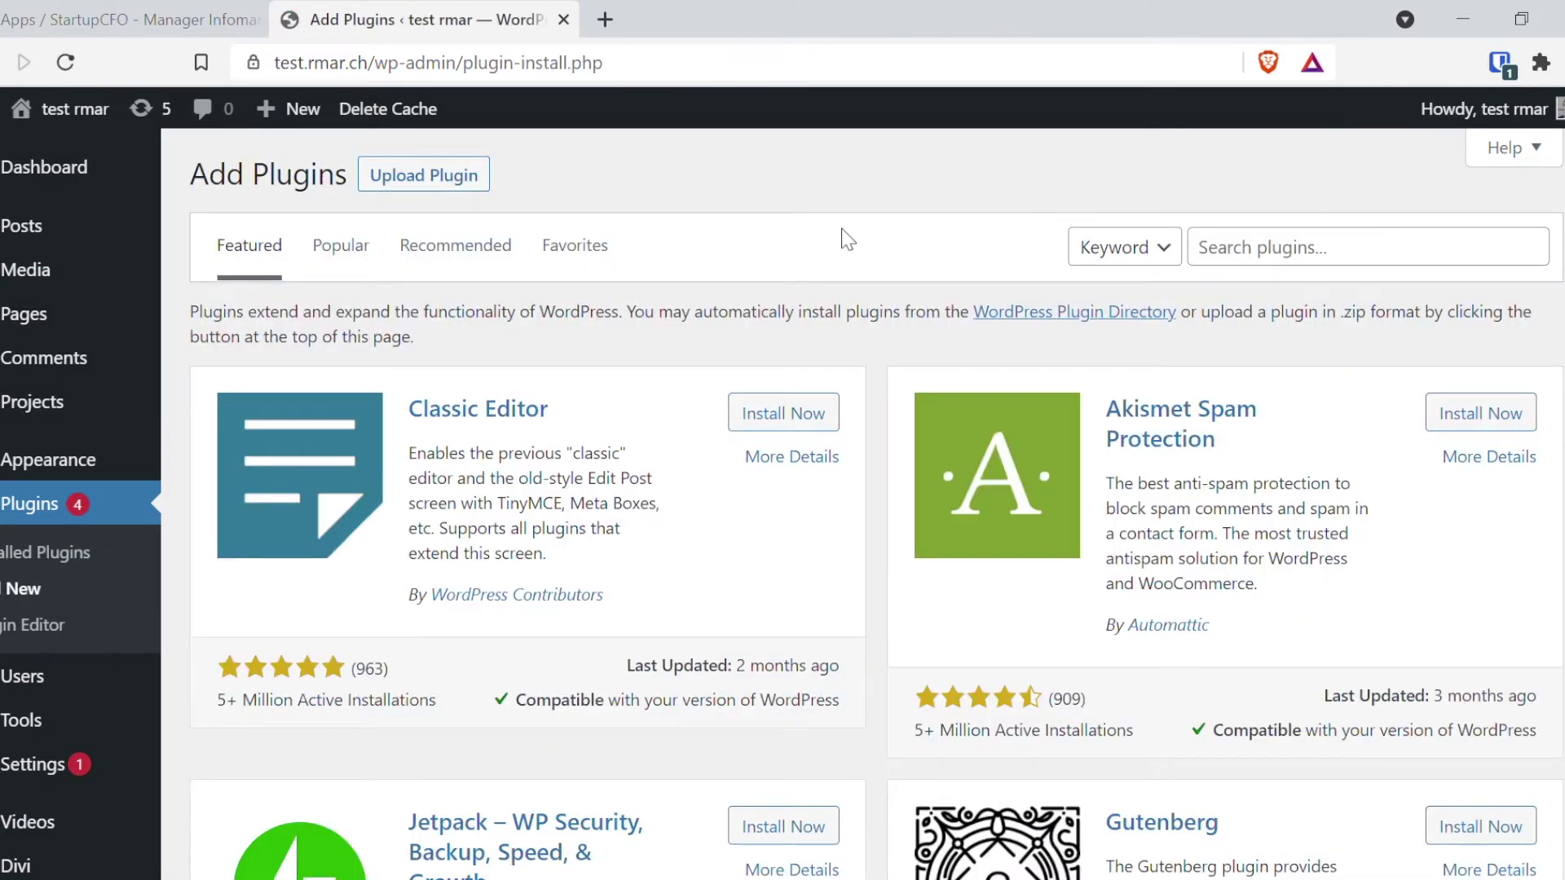
left_click(1266, 261)
type("wooco")
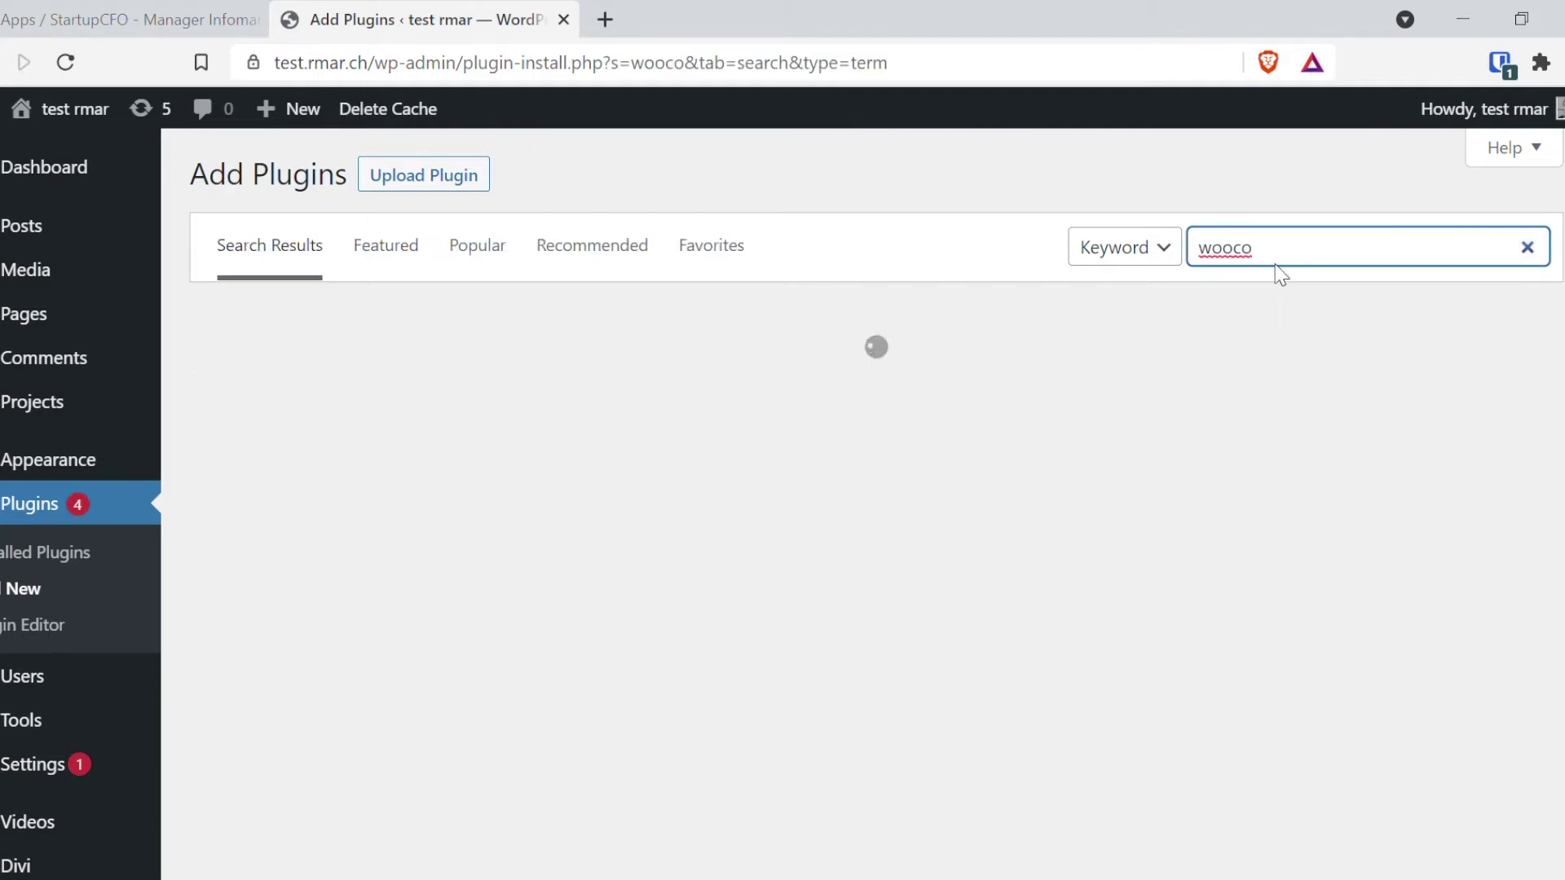
type("mmerce")
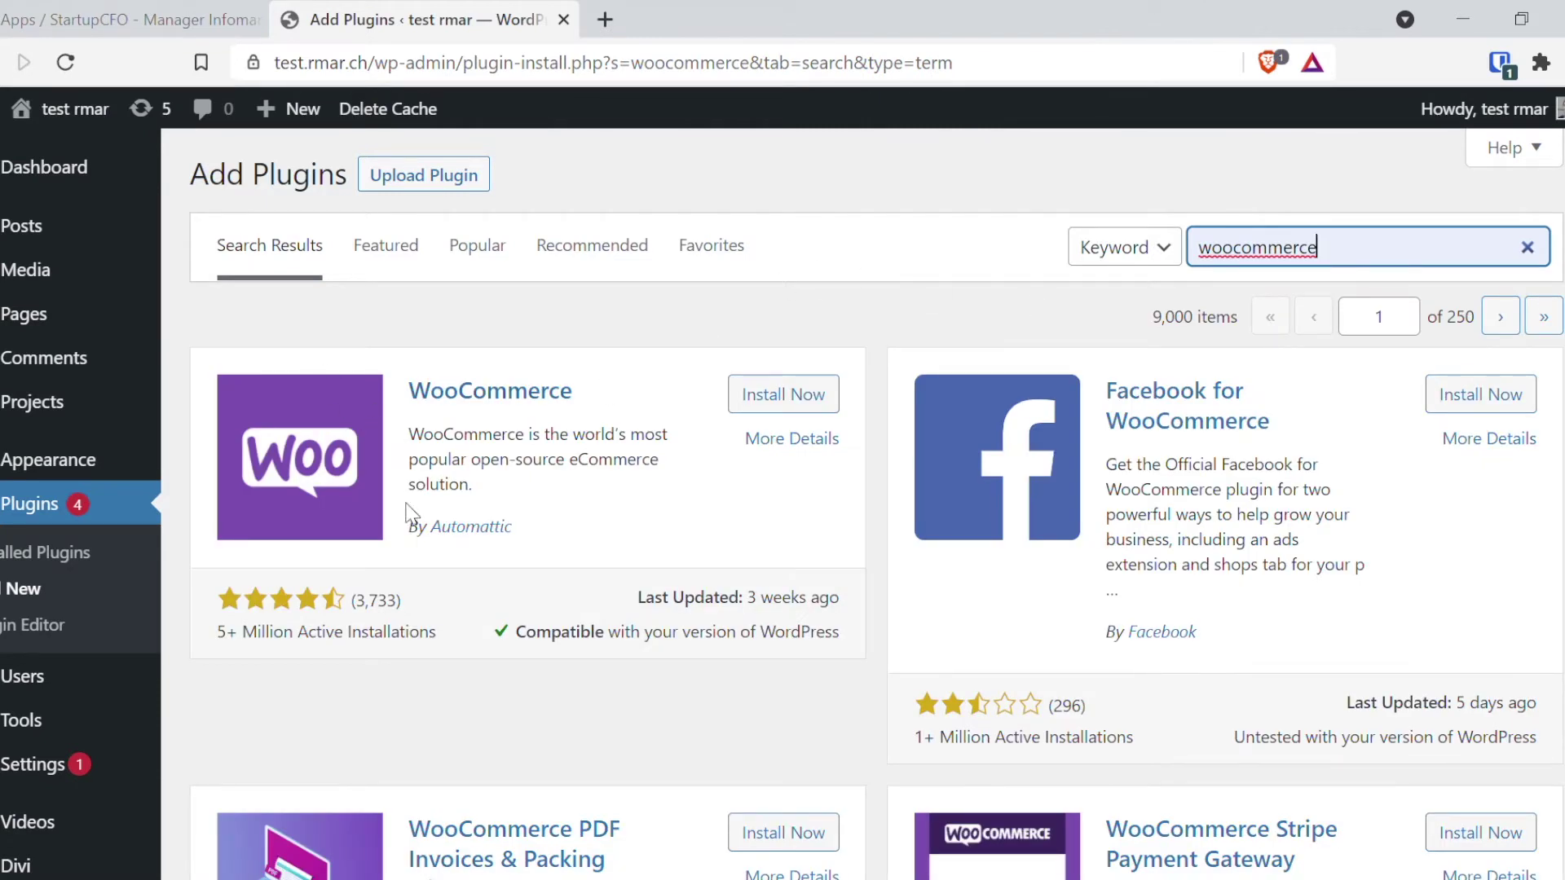
left_click(810, 398)
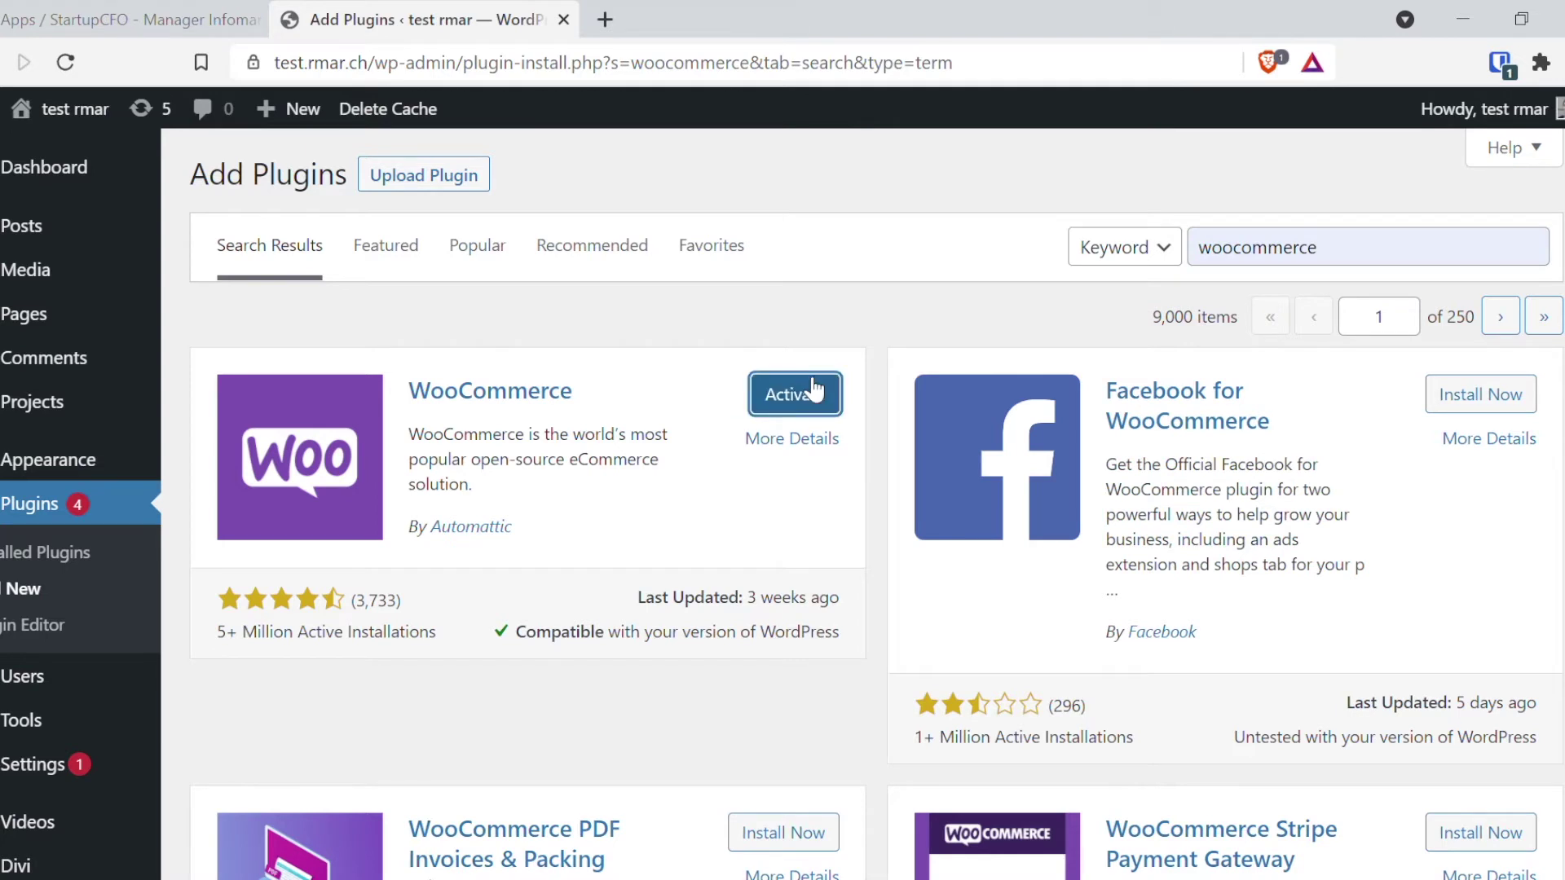
left_click(816, 402)
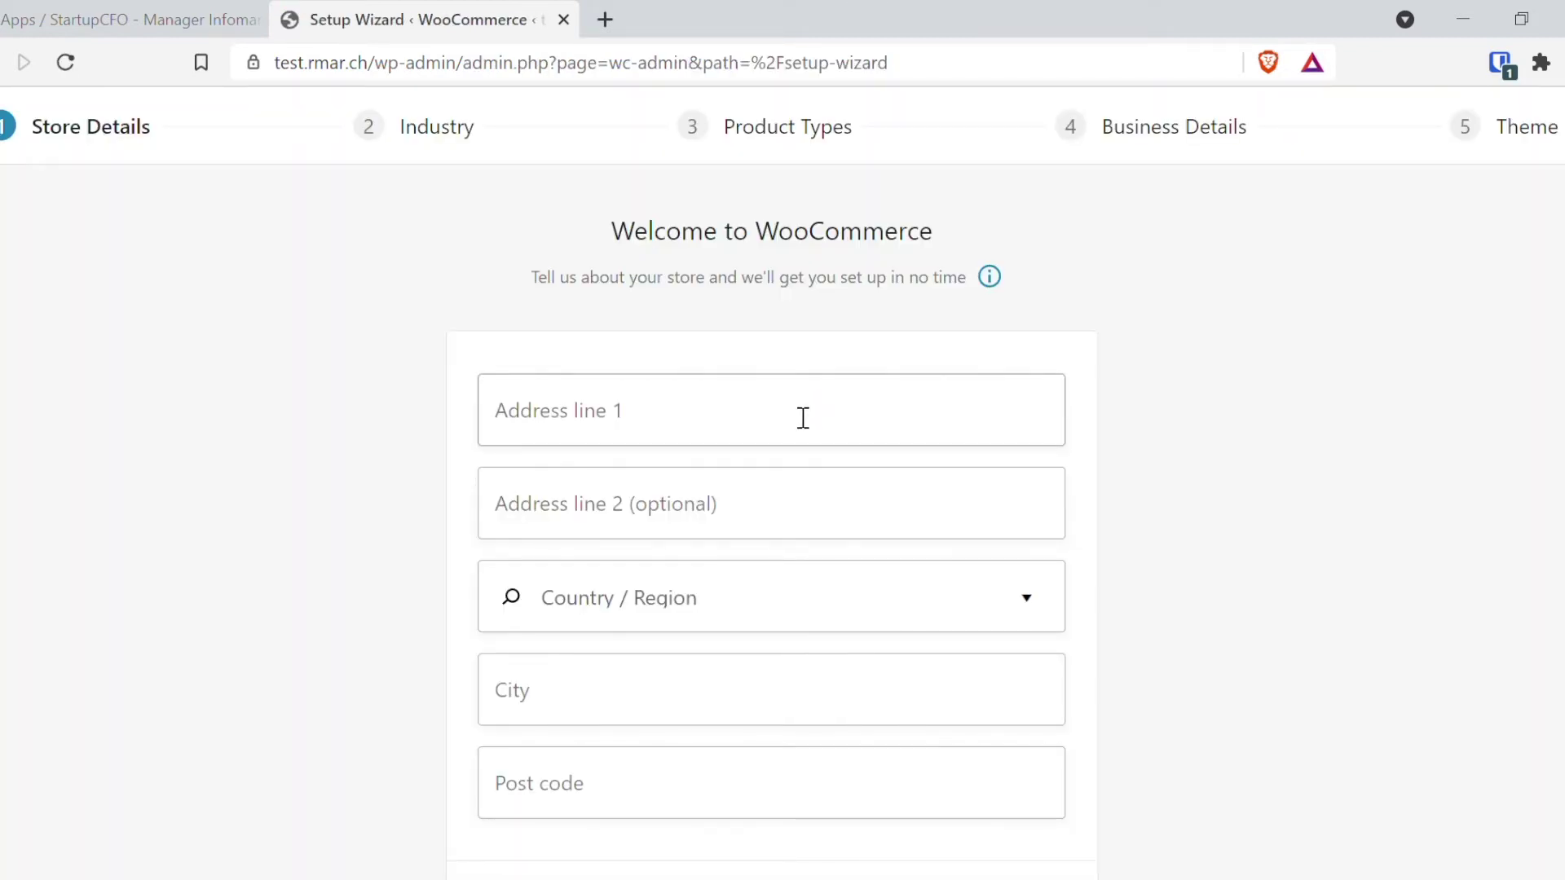
Step: Enter the first address line and choose Switzerland — Bern as the country/region
left_click(791, 429)
type("j")
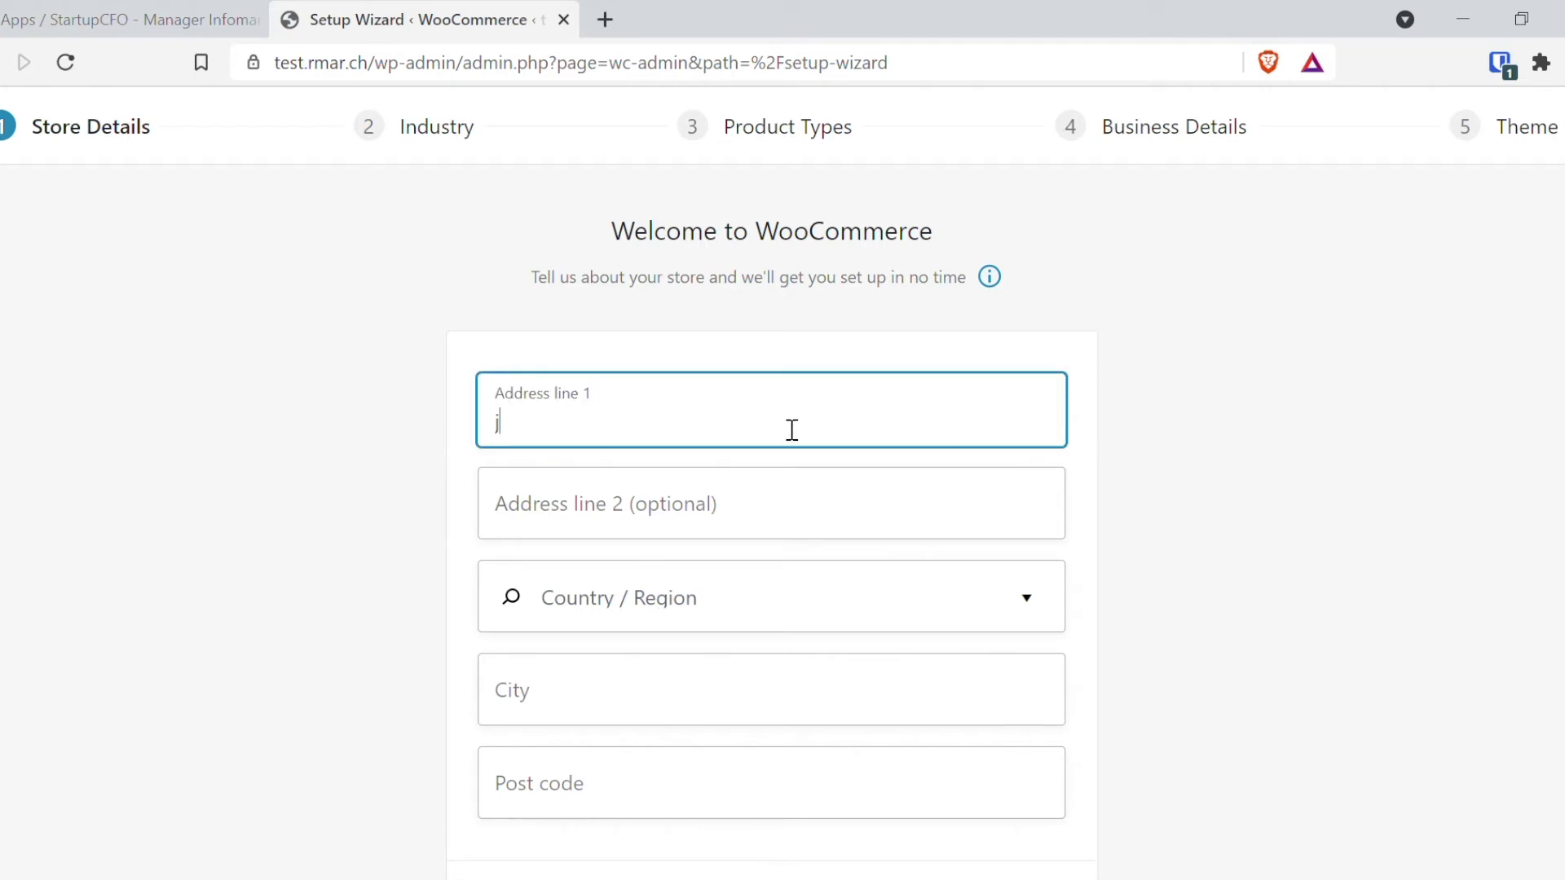
type("test")
left_click(340, 366)
scroll(384, 354, "down", 2)
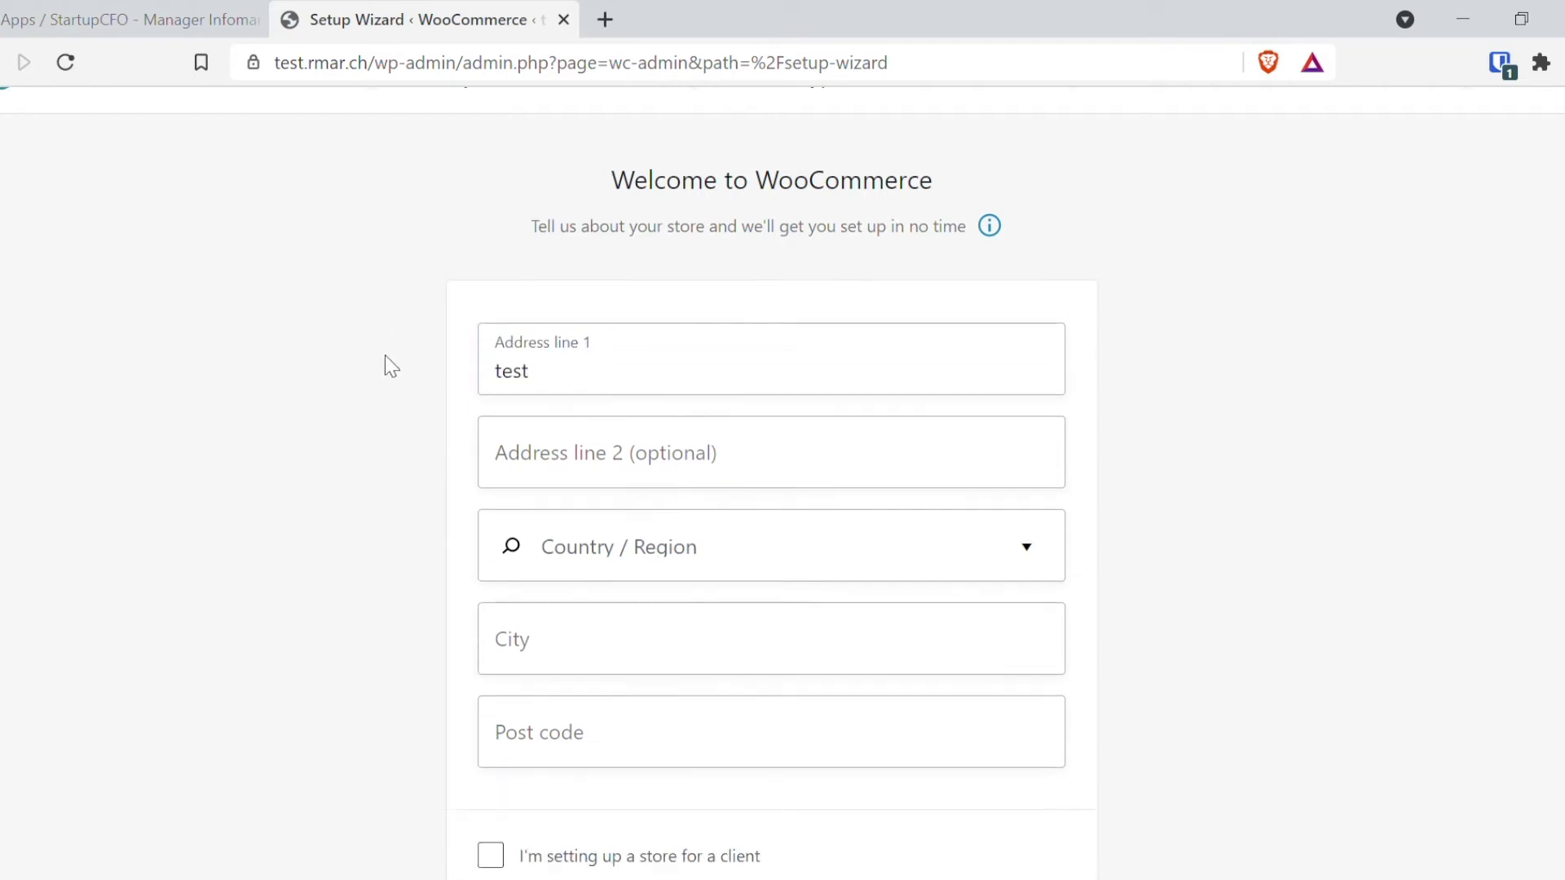
left_click(676, 449)
type("swiz")
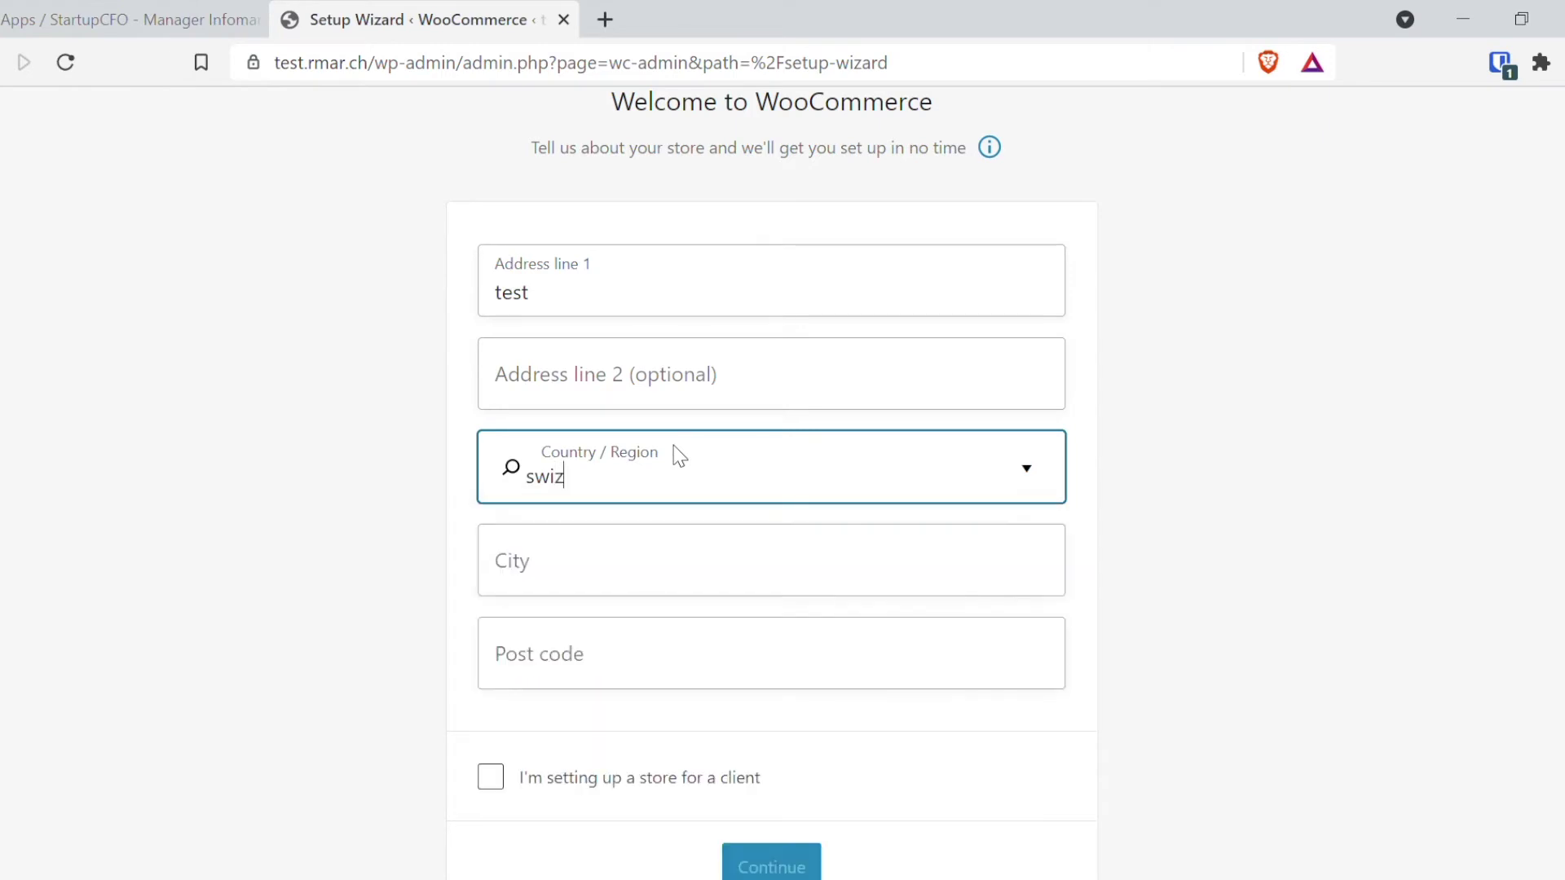
key("BackSpace")
type("tz")
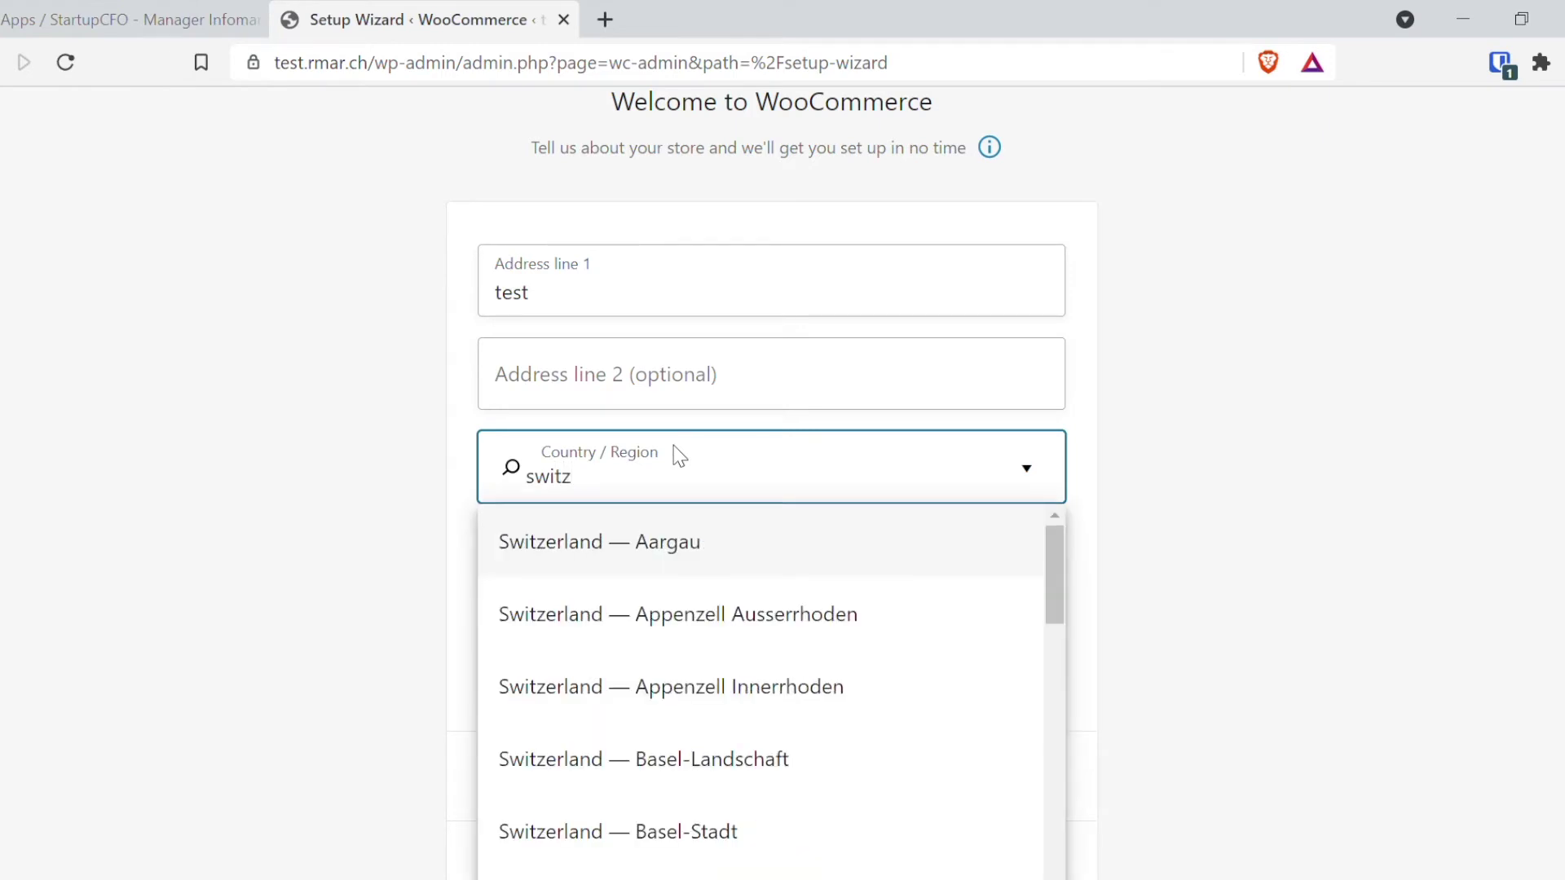
scroll(744, 608, "down", 3)
left_click(707, 649)
Step: Enter the city and post code 3000, submit the store details, and accept usage tracking
left_click(660, 574)
type("bern")
key("Tab")
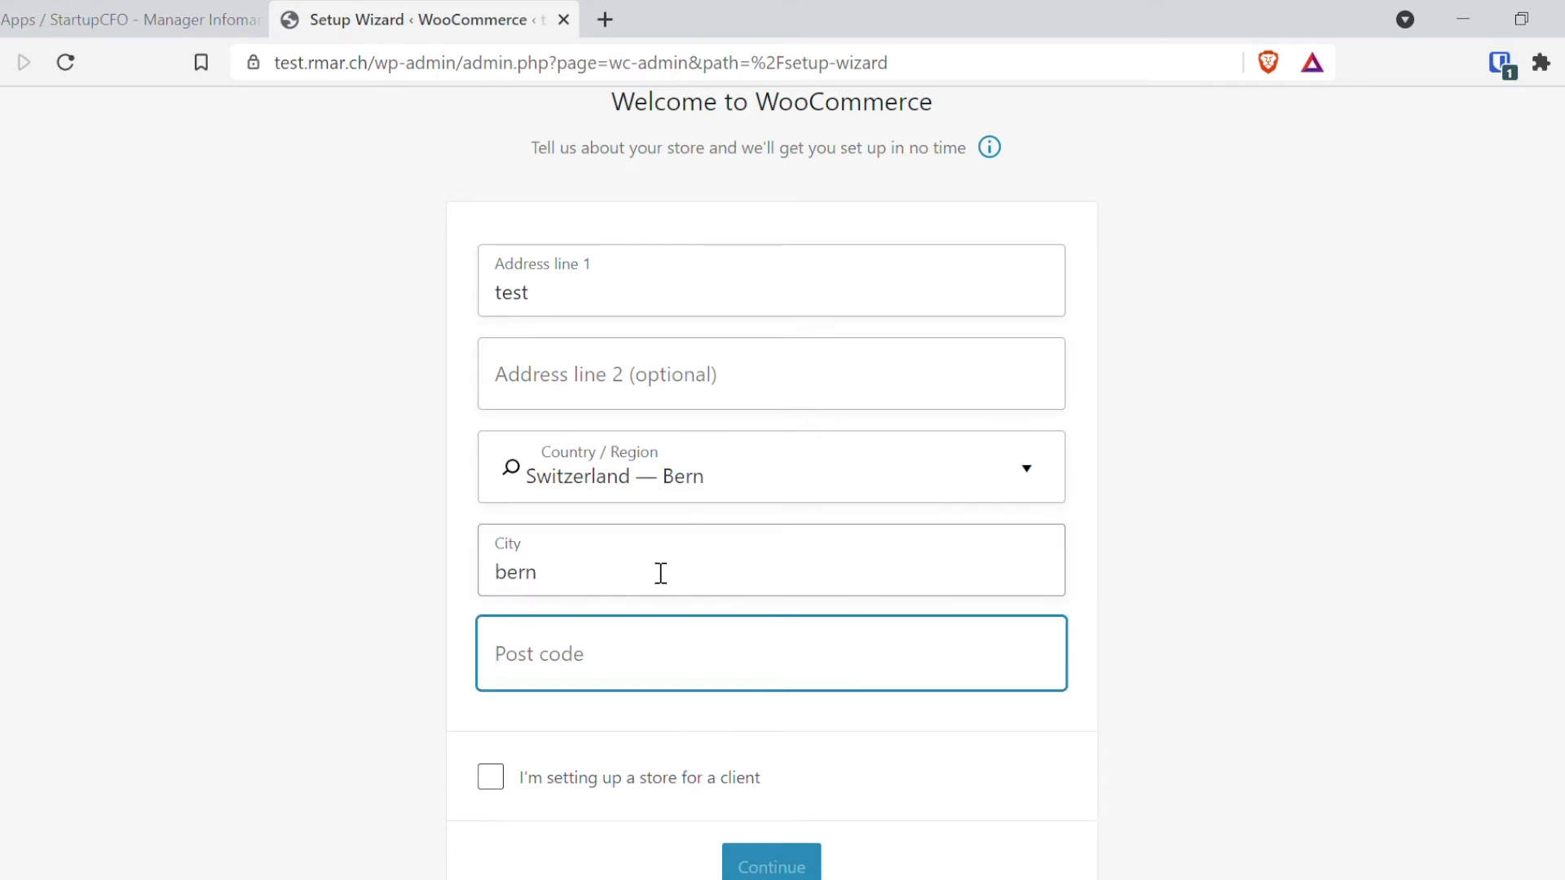
type("3000")
left_click(297, 507)
scroll(296, 506, "down", 2)
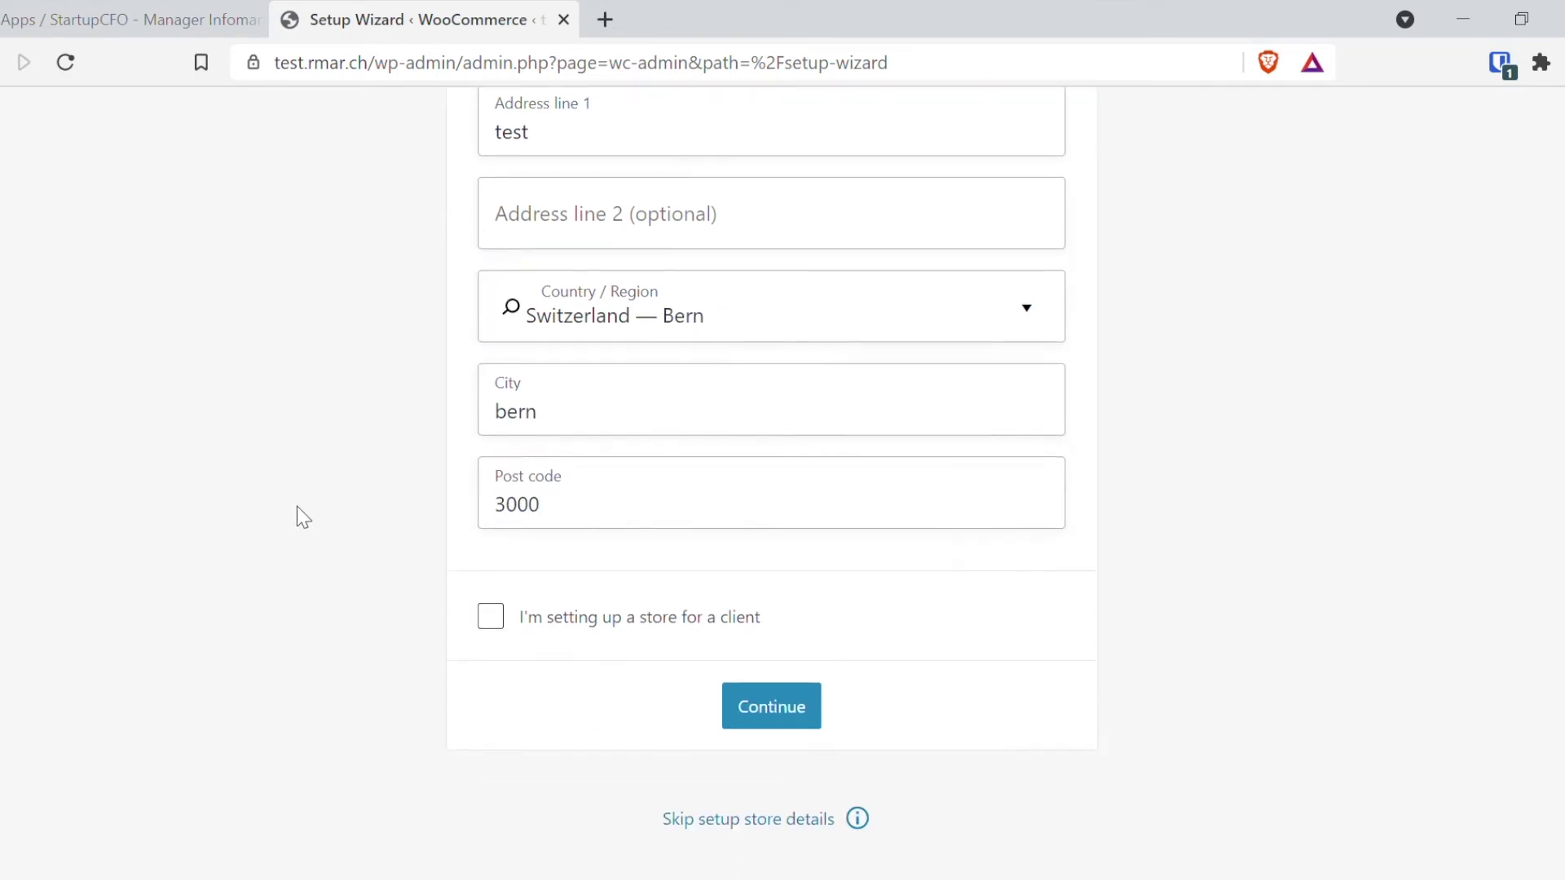
left_click(808, 707)
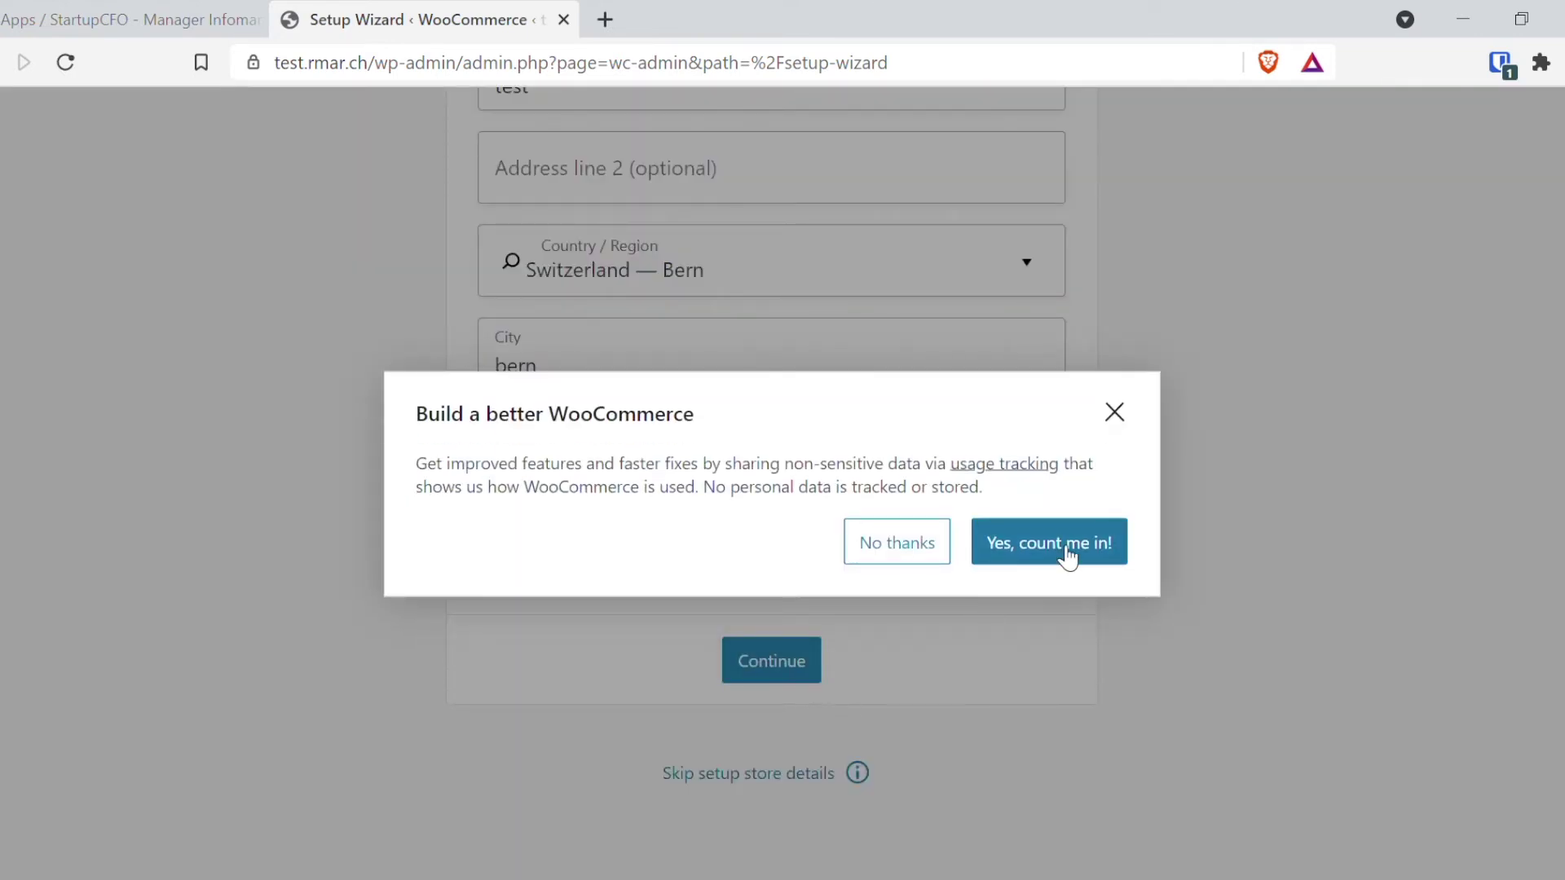
left_click(1023, 551)
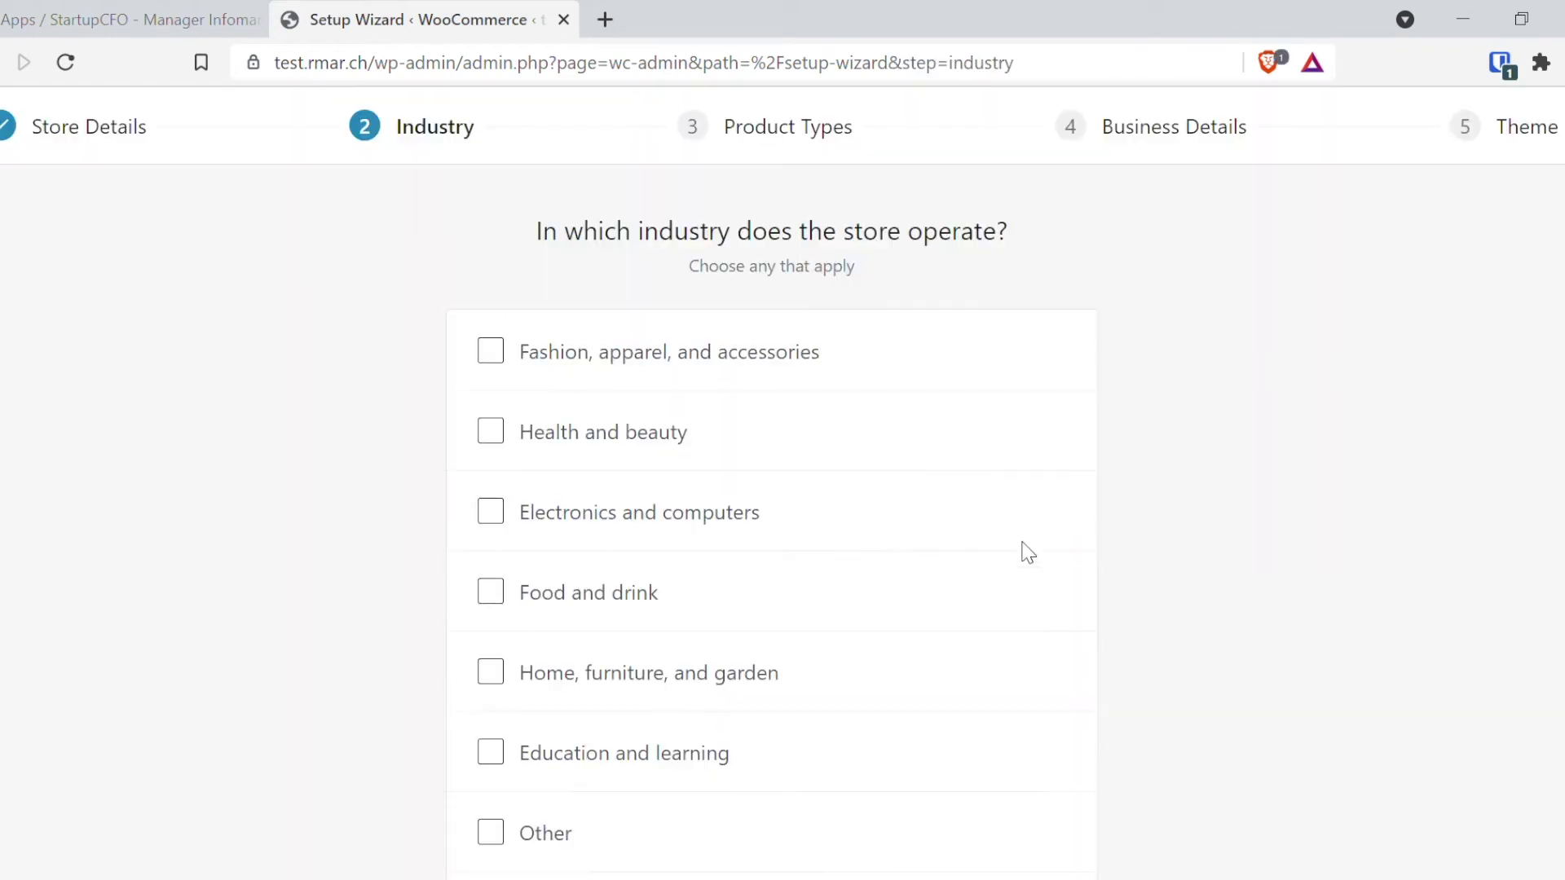
Step: Choose Electronics and computers as the store industry and continue
scroll(750, 432, "down", 1)
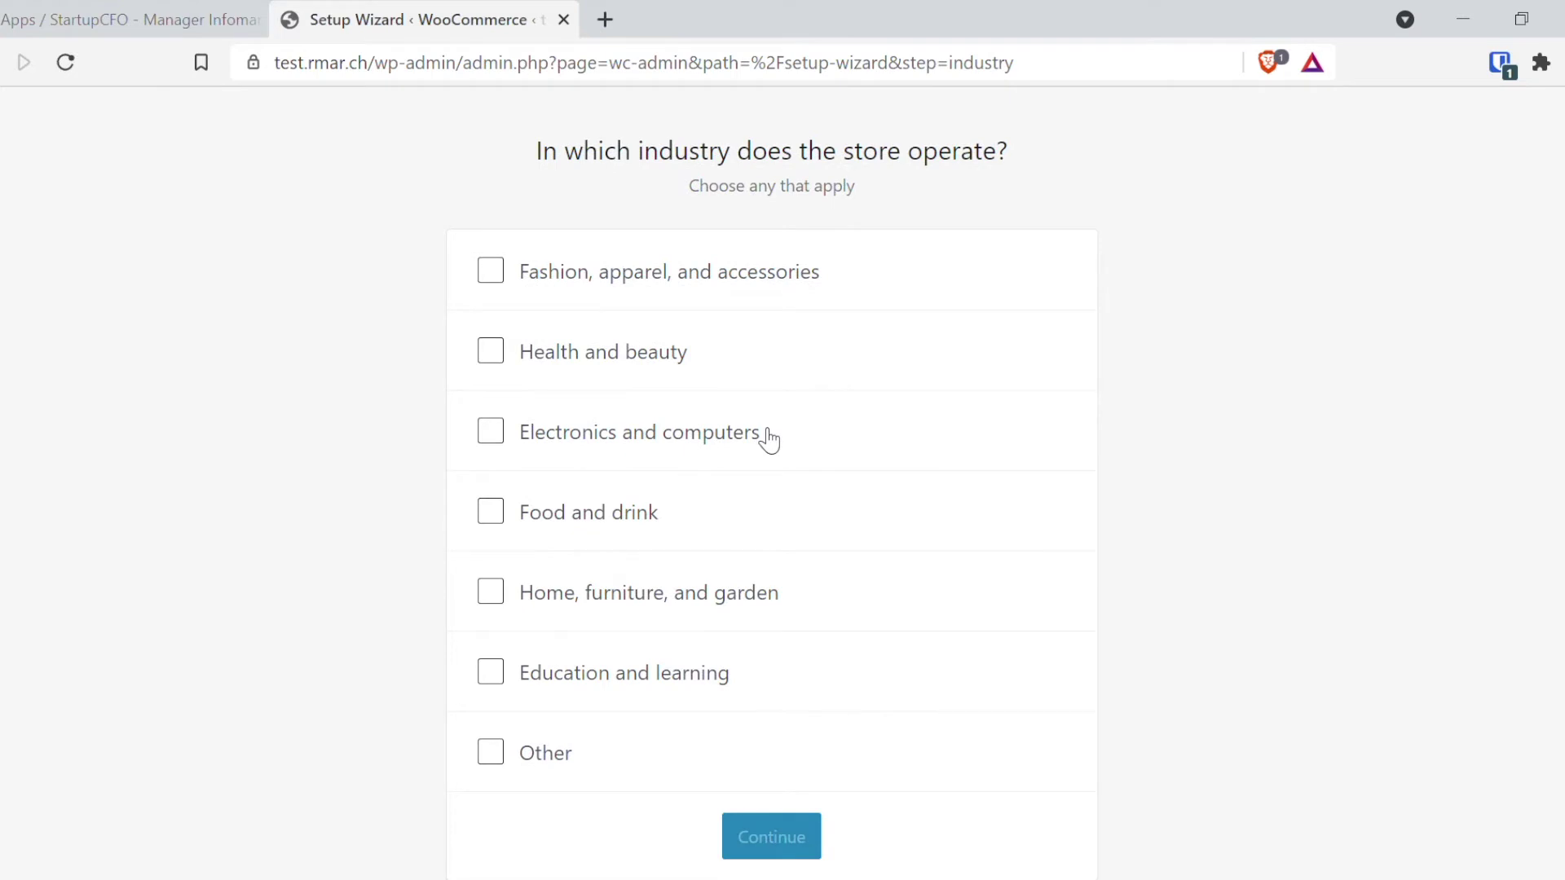
left_click(635, 449)
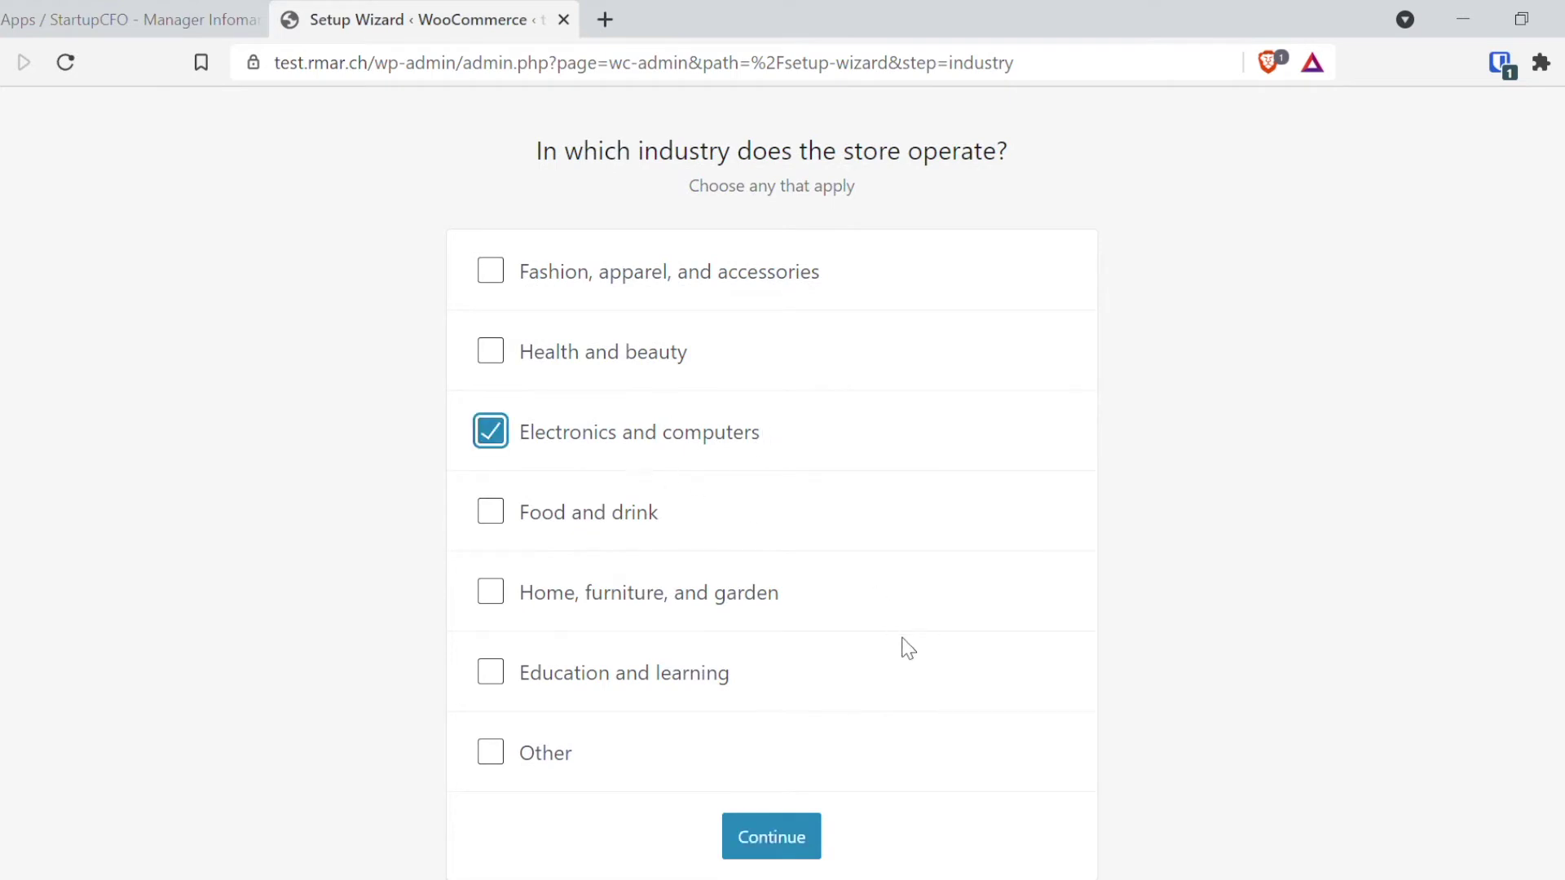
left_click(781, 832)
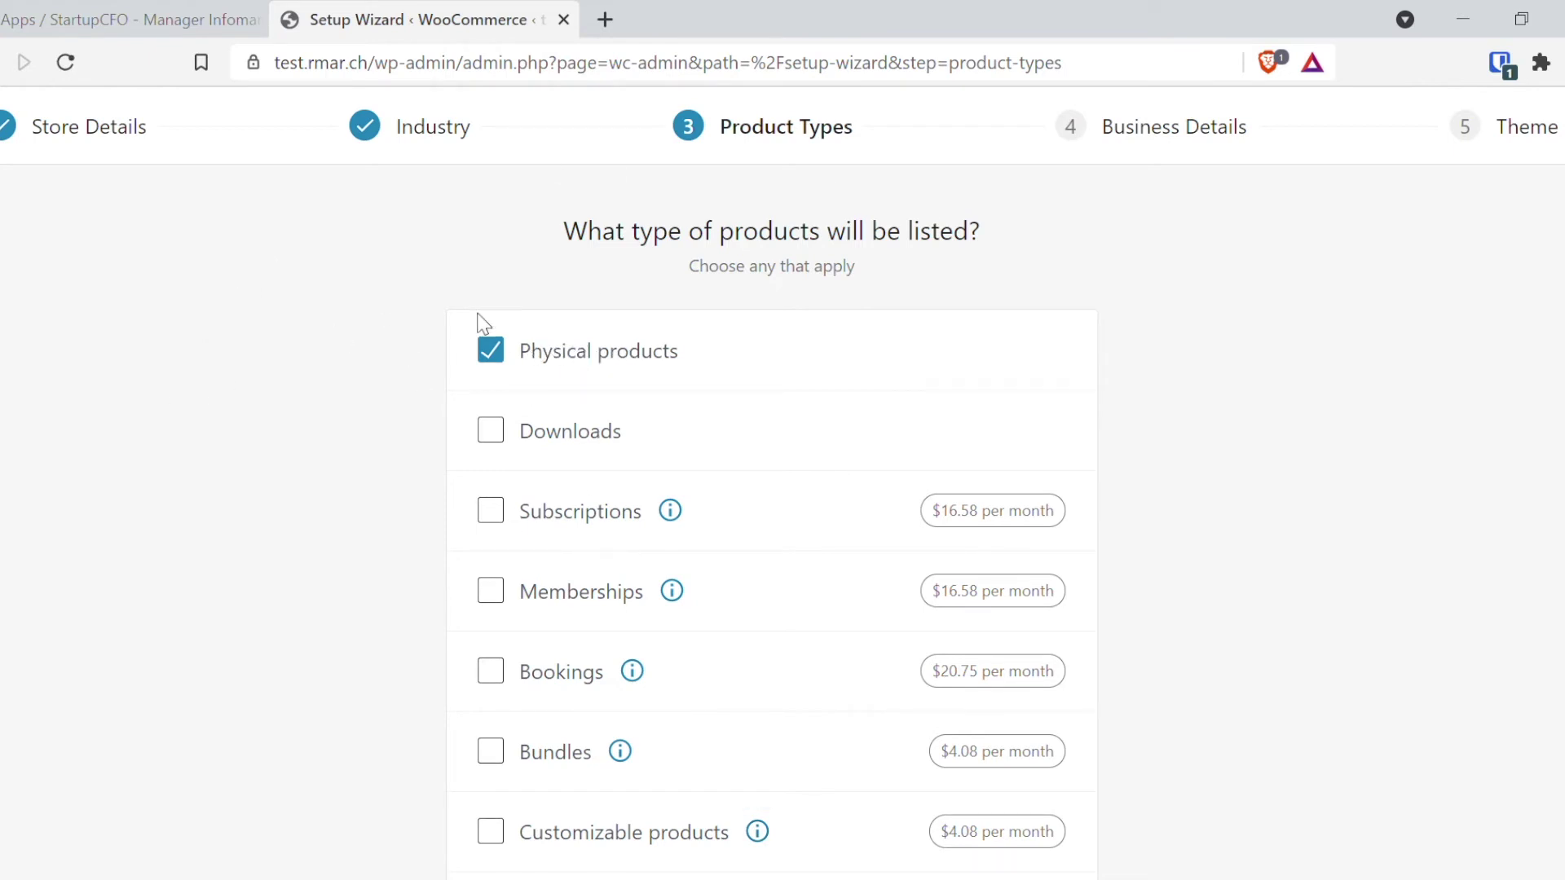
Step: Keep Physical products, choose 1 - 10 products and No selling elsewhere, then install the recommended plugins
scroll(251, 500, "down", 3)
left_click(781, 704)
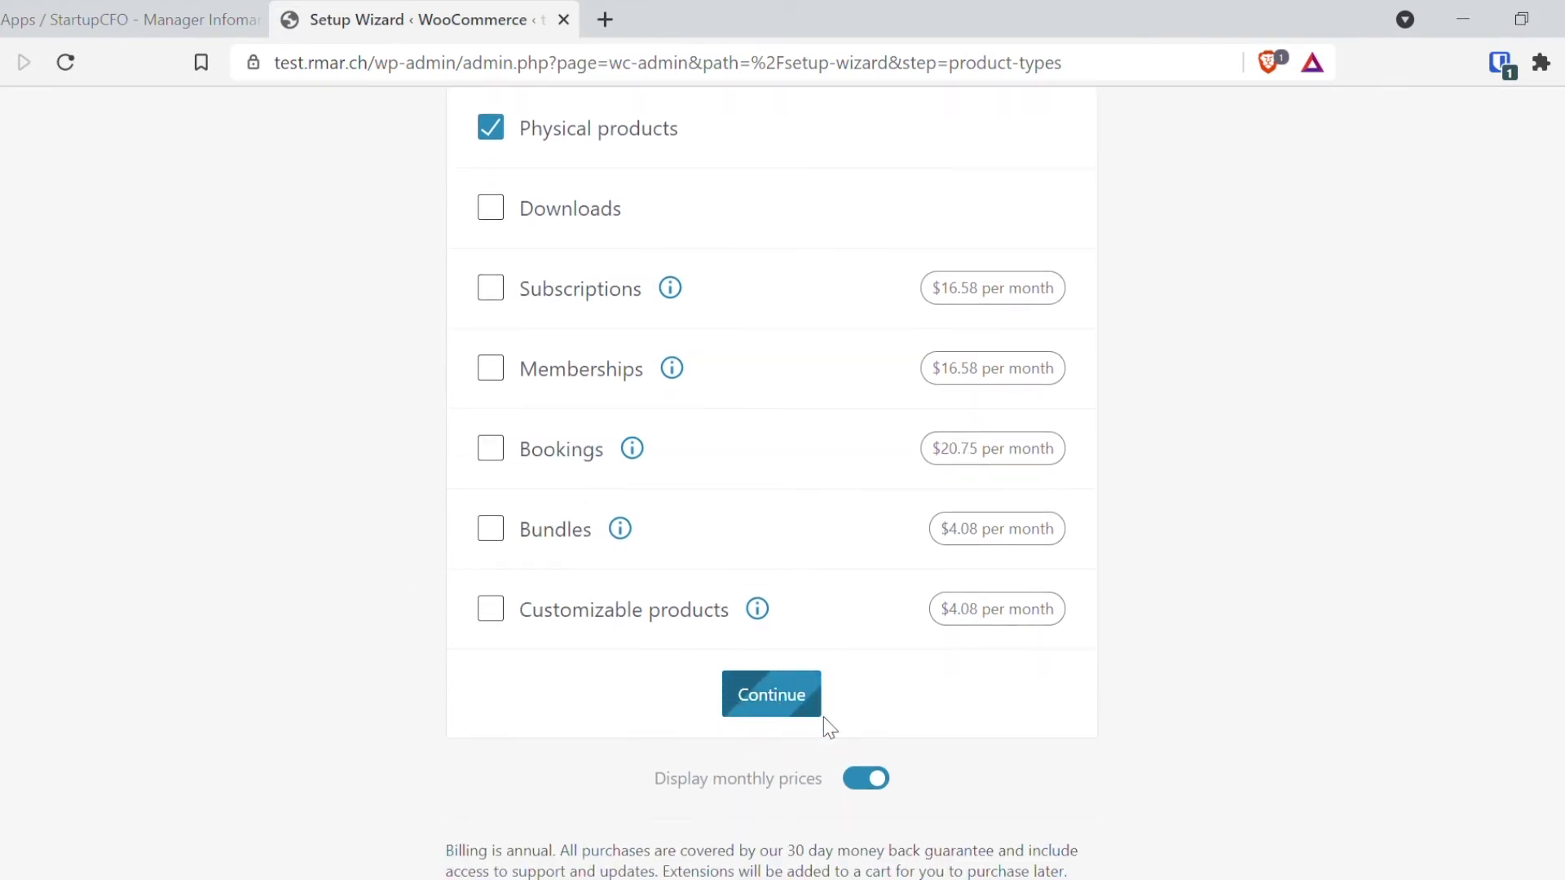
left_click(873, 419)
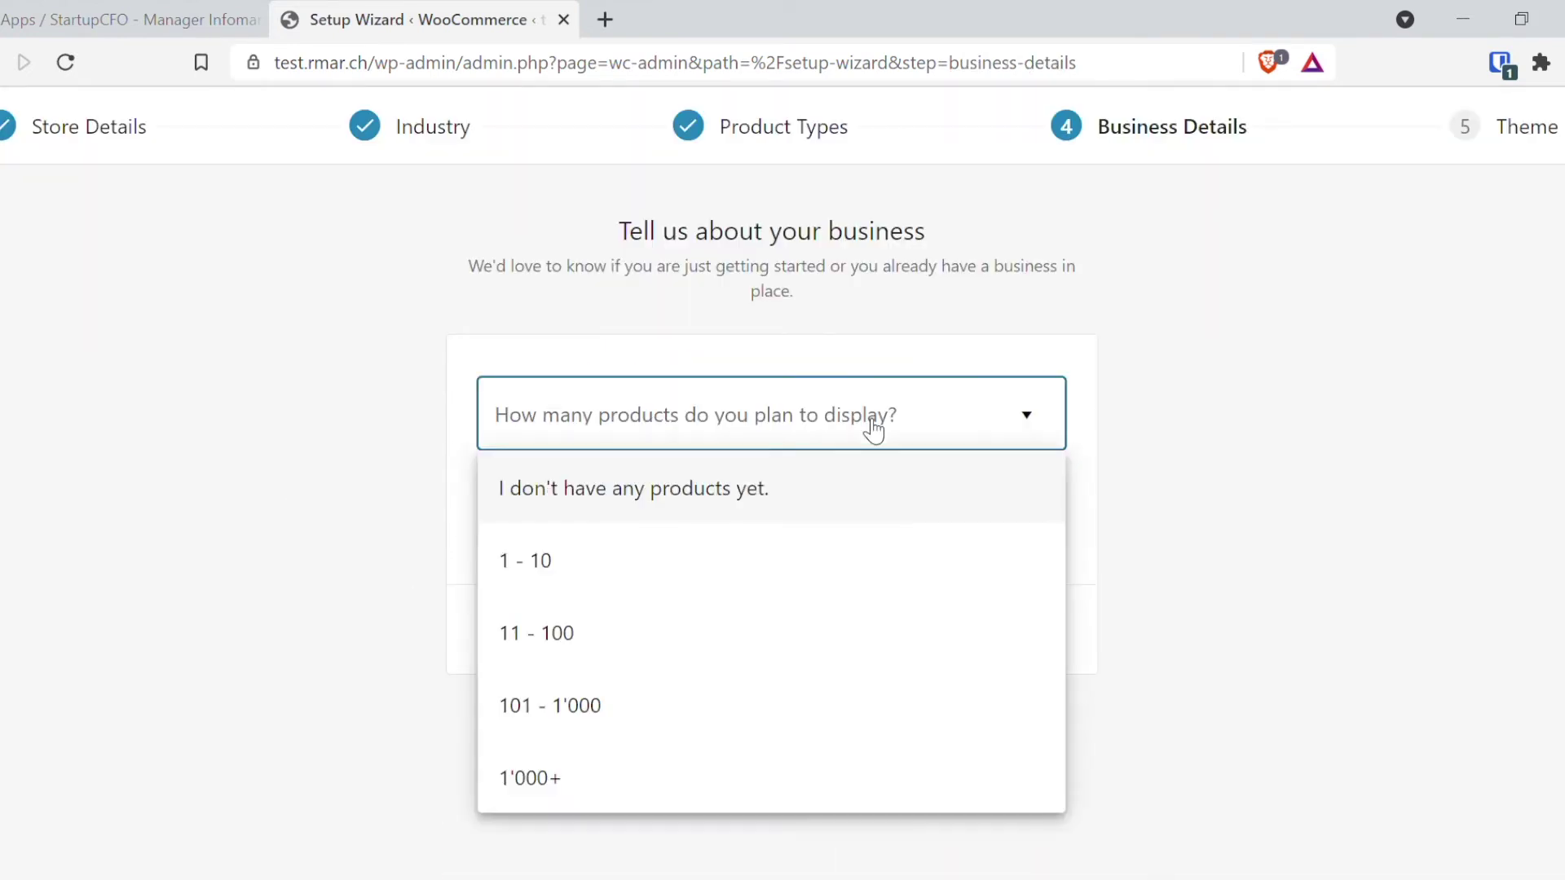
left_click(599, 568)
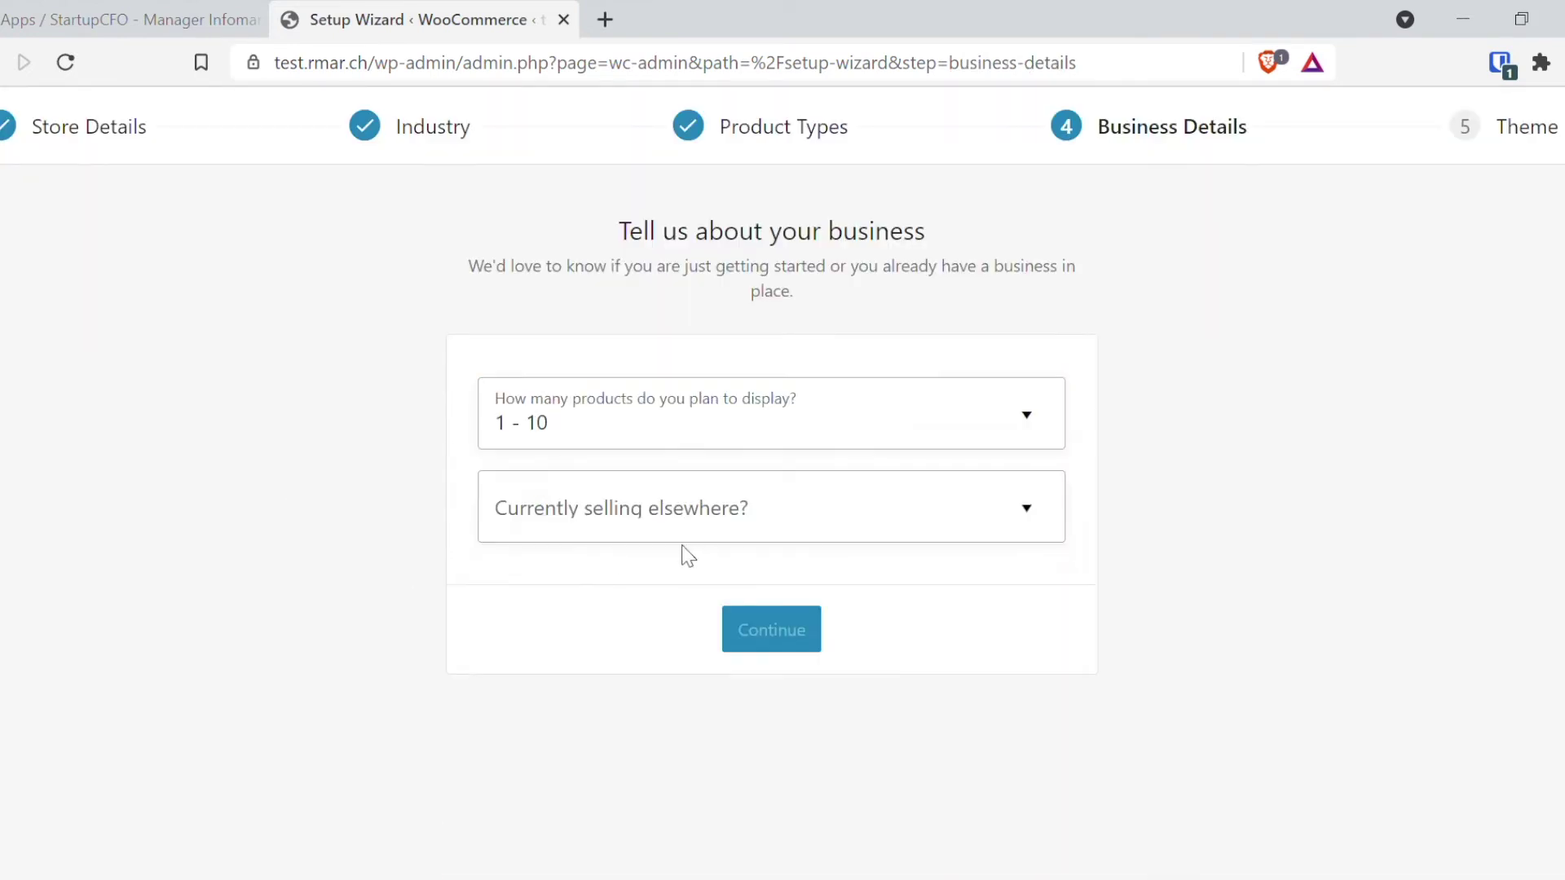
left_click(635, 510)
left_click(575, 614)
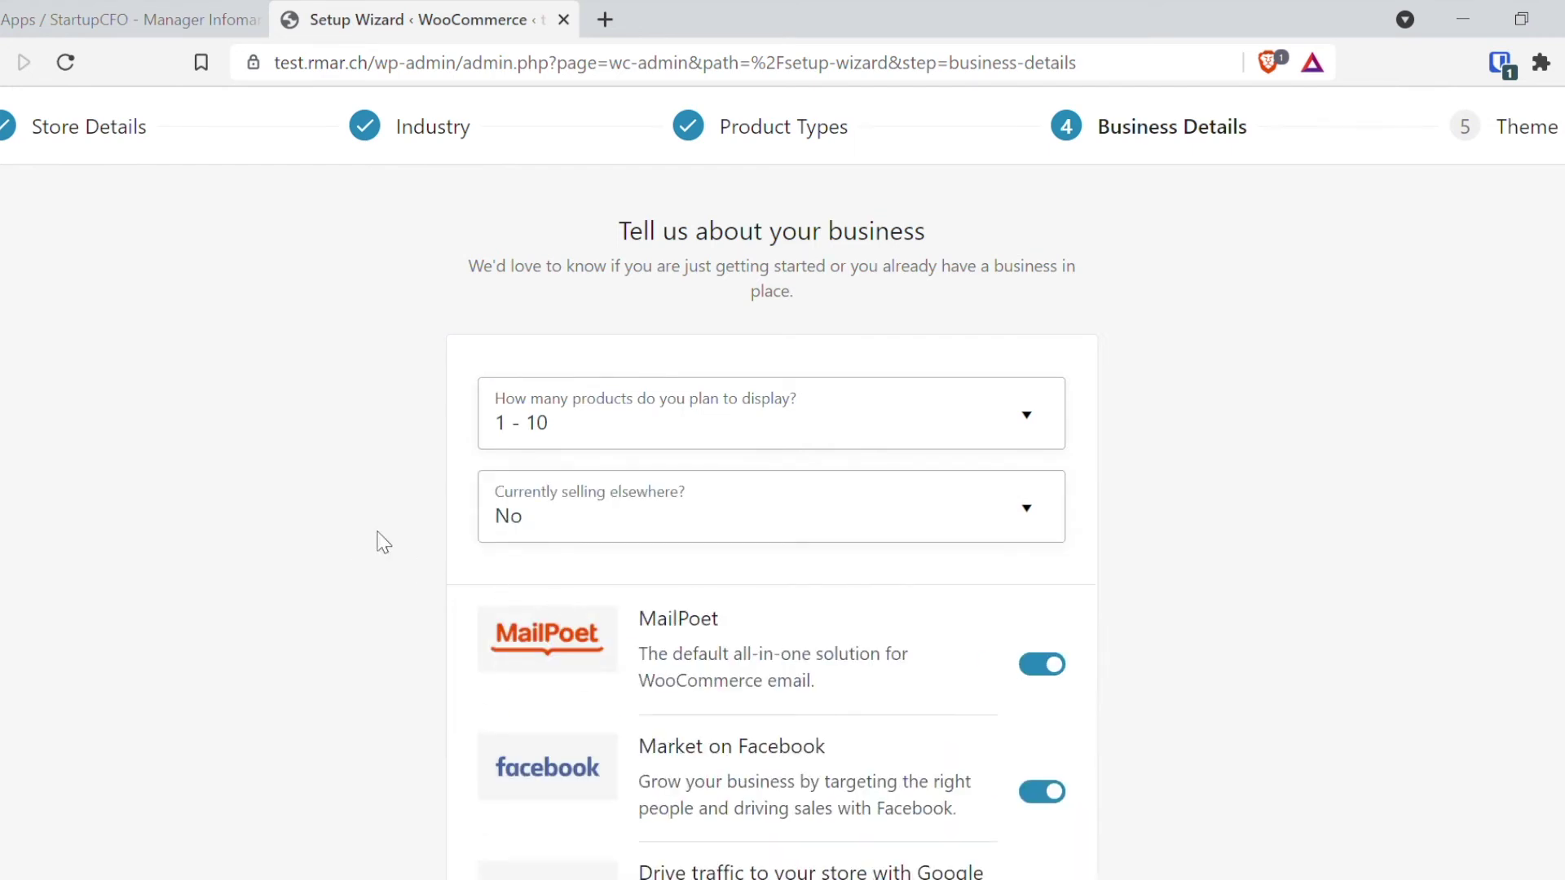
scroll(385, 573, "down", 5)
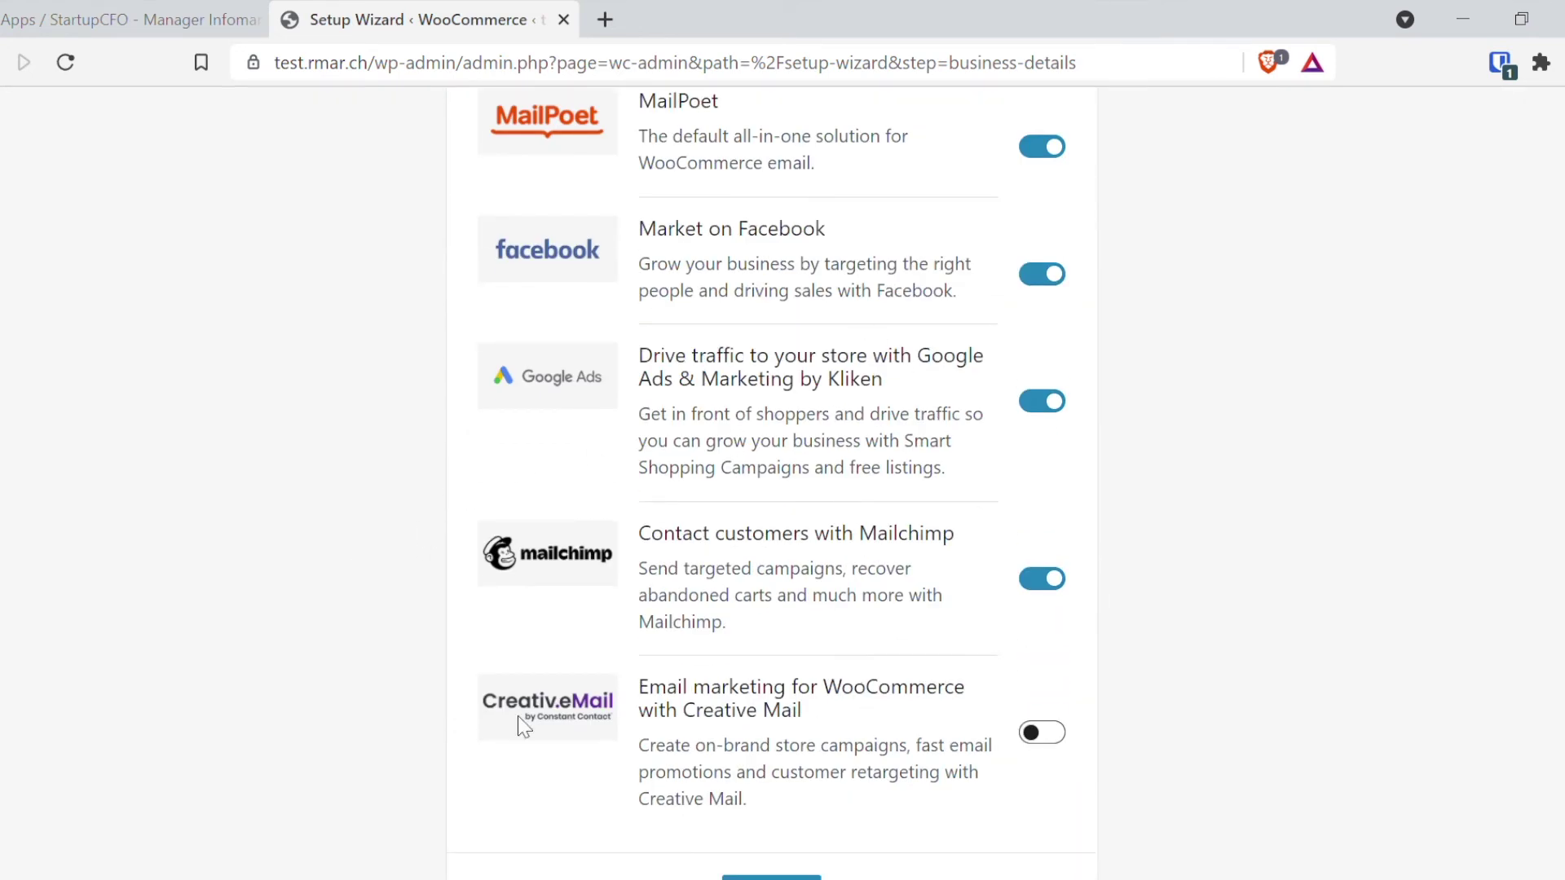
scroll(517, 713, "down", 2)
left_click(766, 724)
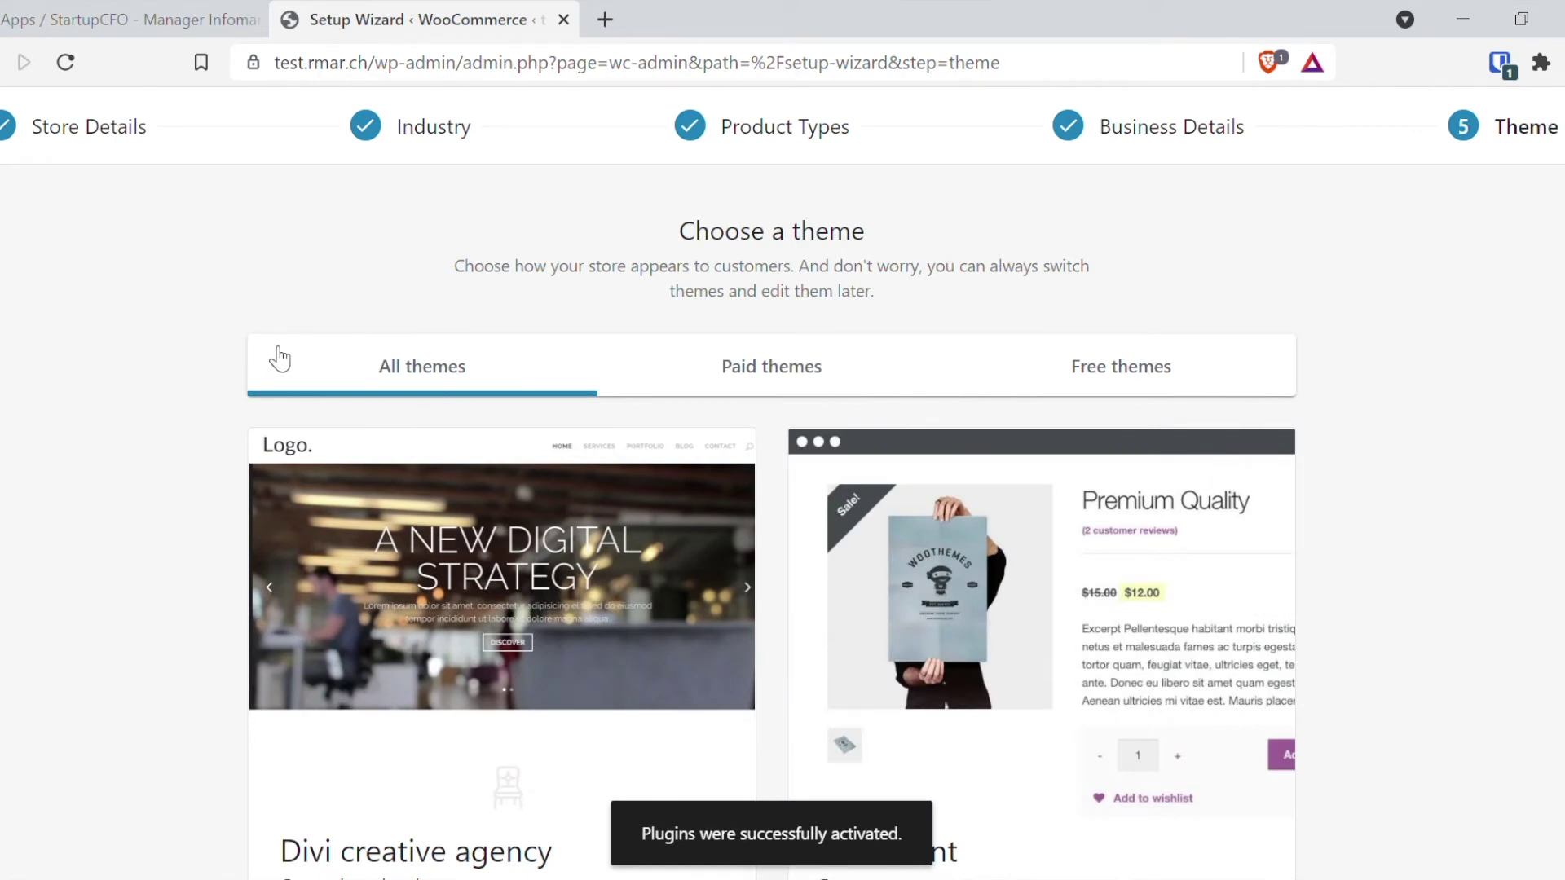
Step: Keep the current Divi theme, then decline the Jetpack and Shipping & Tax offer
scroll(281, 356, "down", 2)
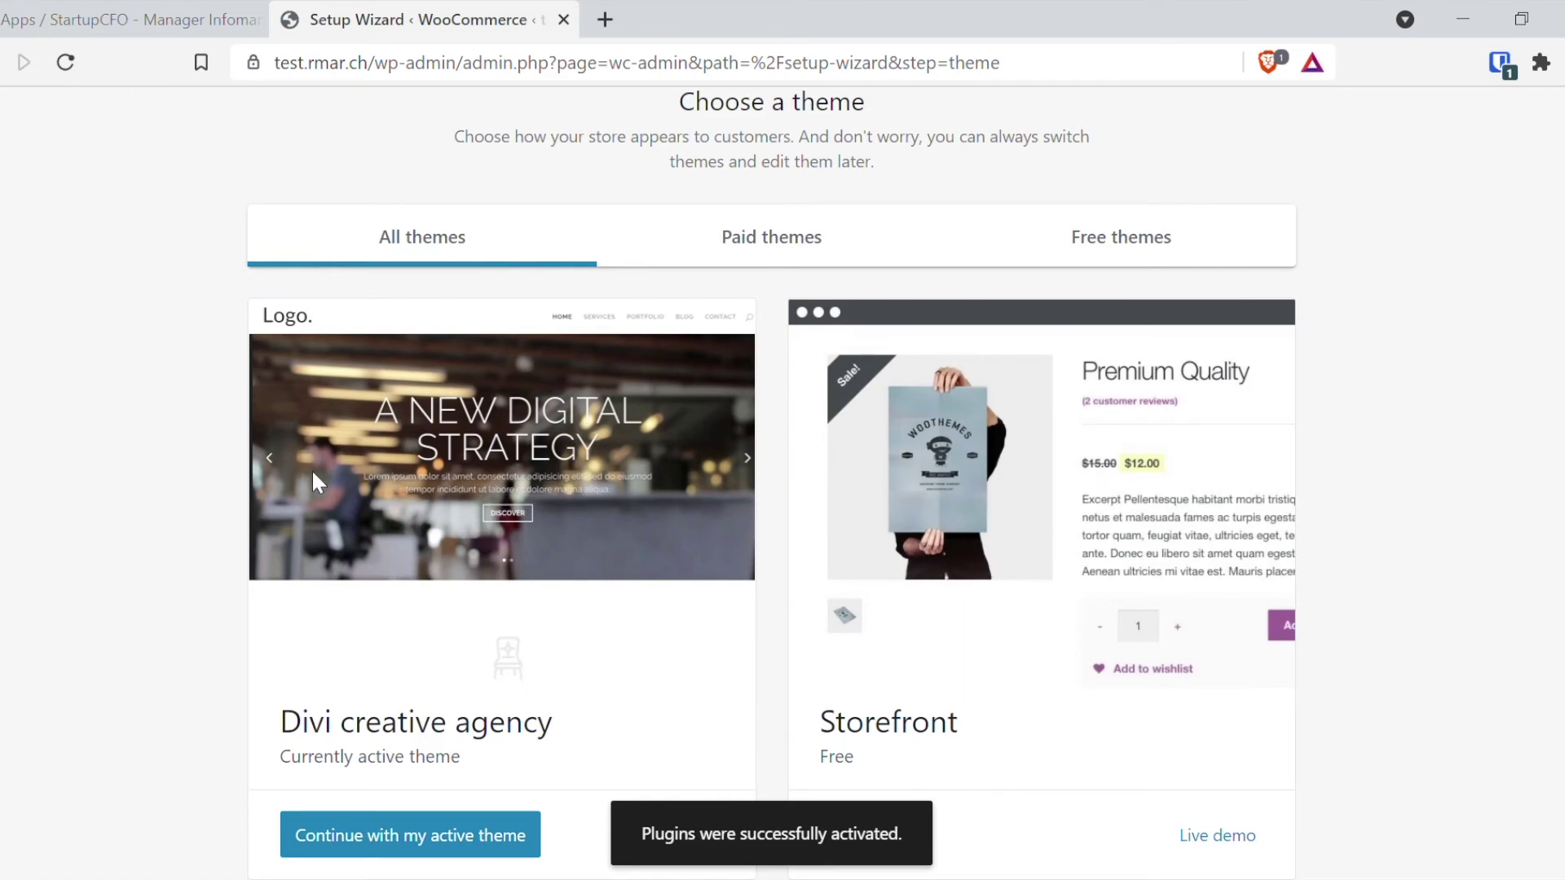
scroll(224, 461, "down", 15)
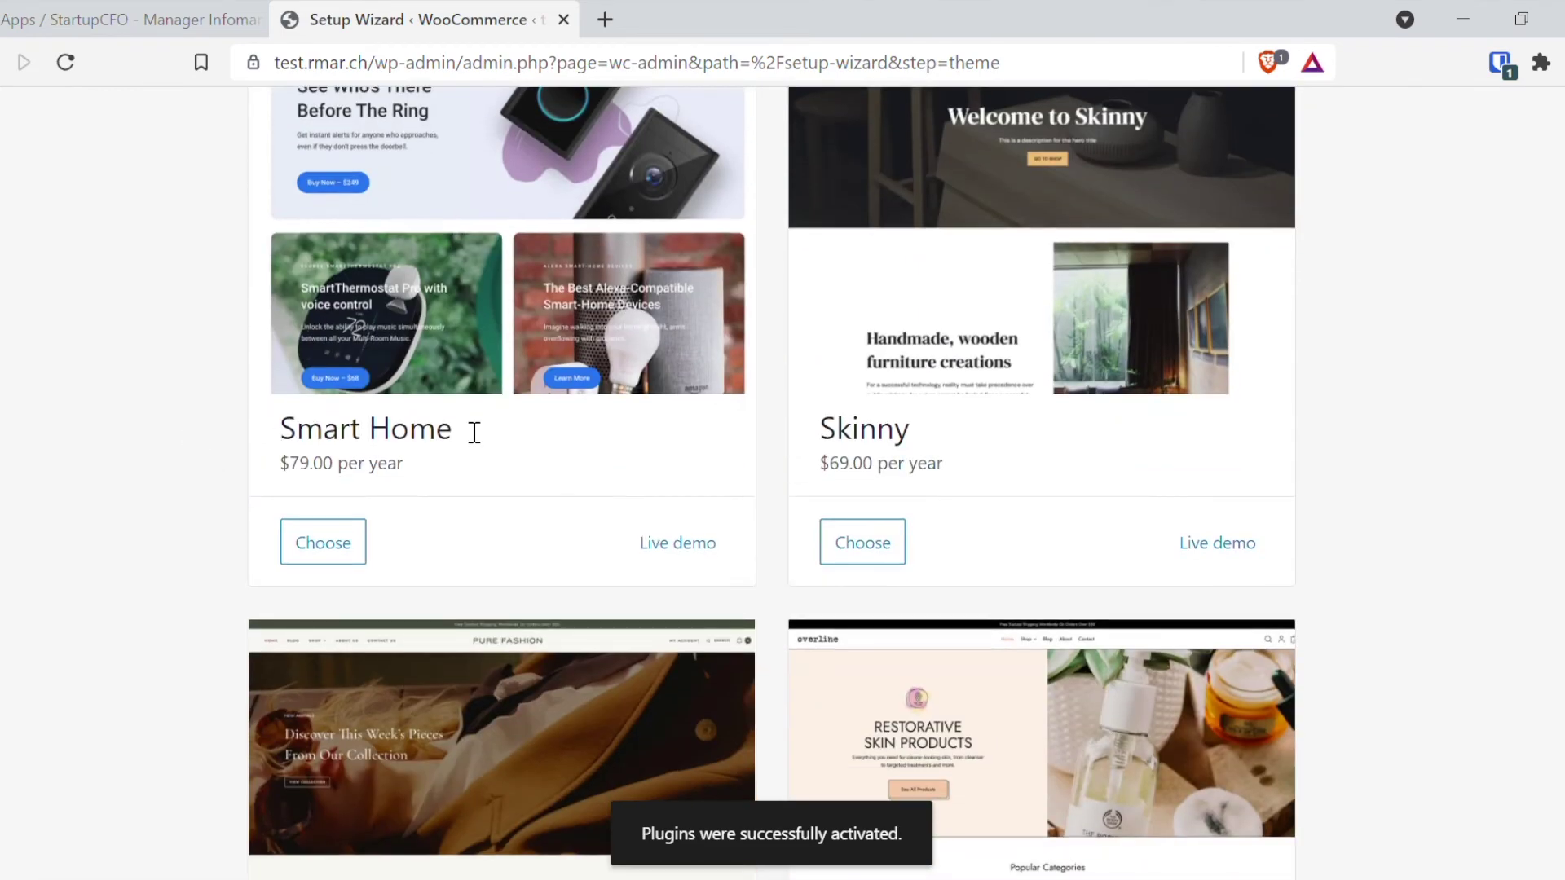
scroll(417, 456, "down", 12)
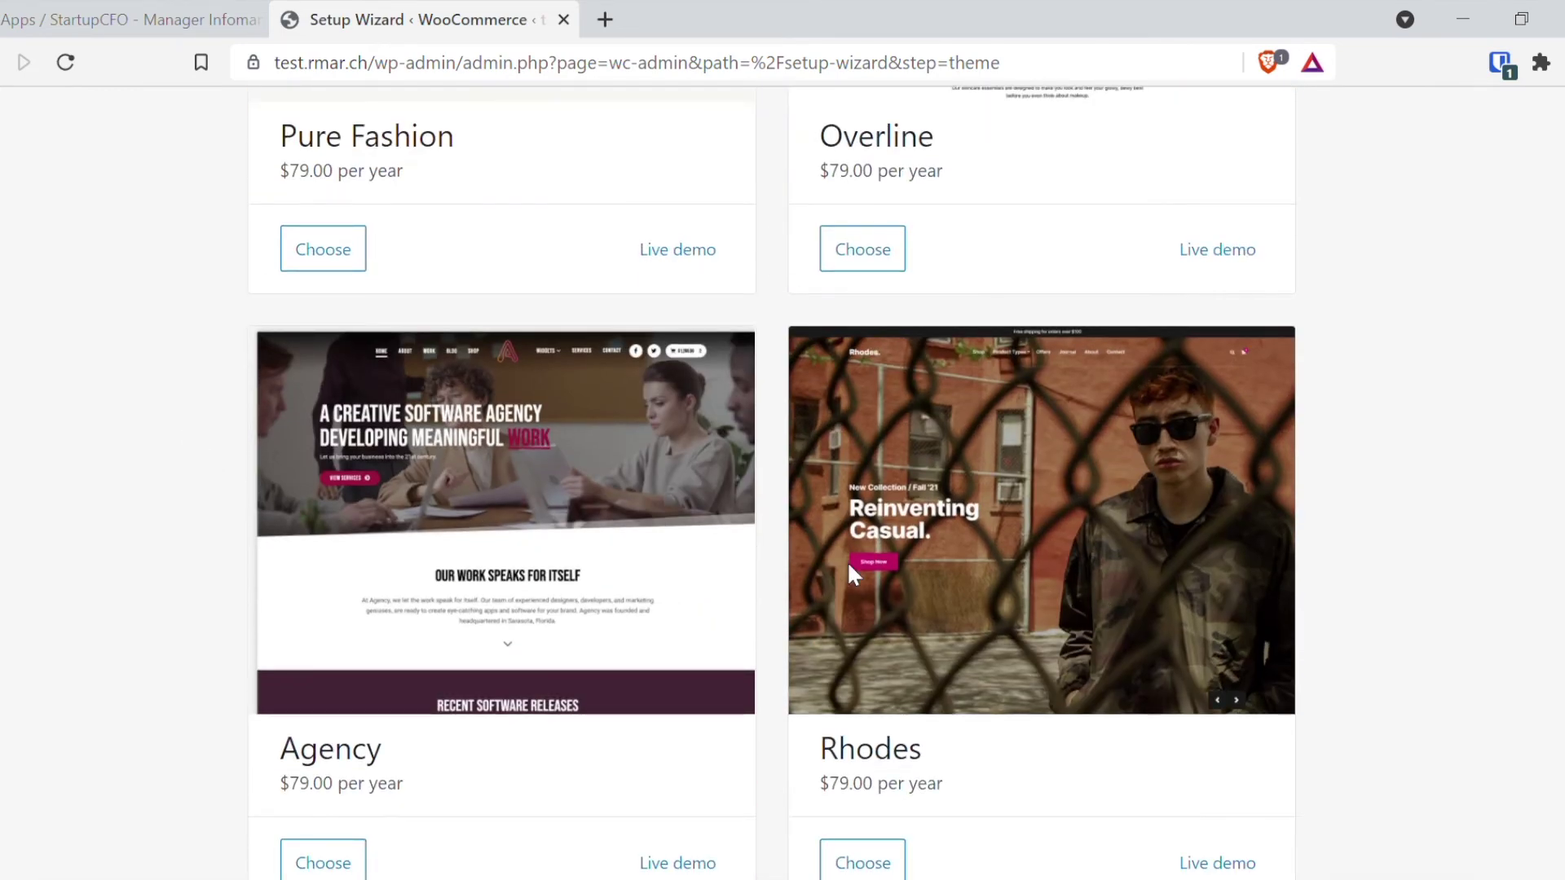
scroll(482, 516, "up", 9)
scroll(744, 569, "up", 14)
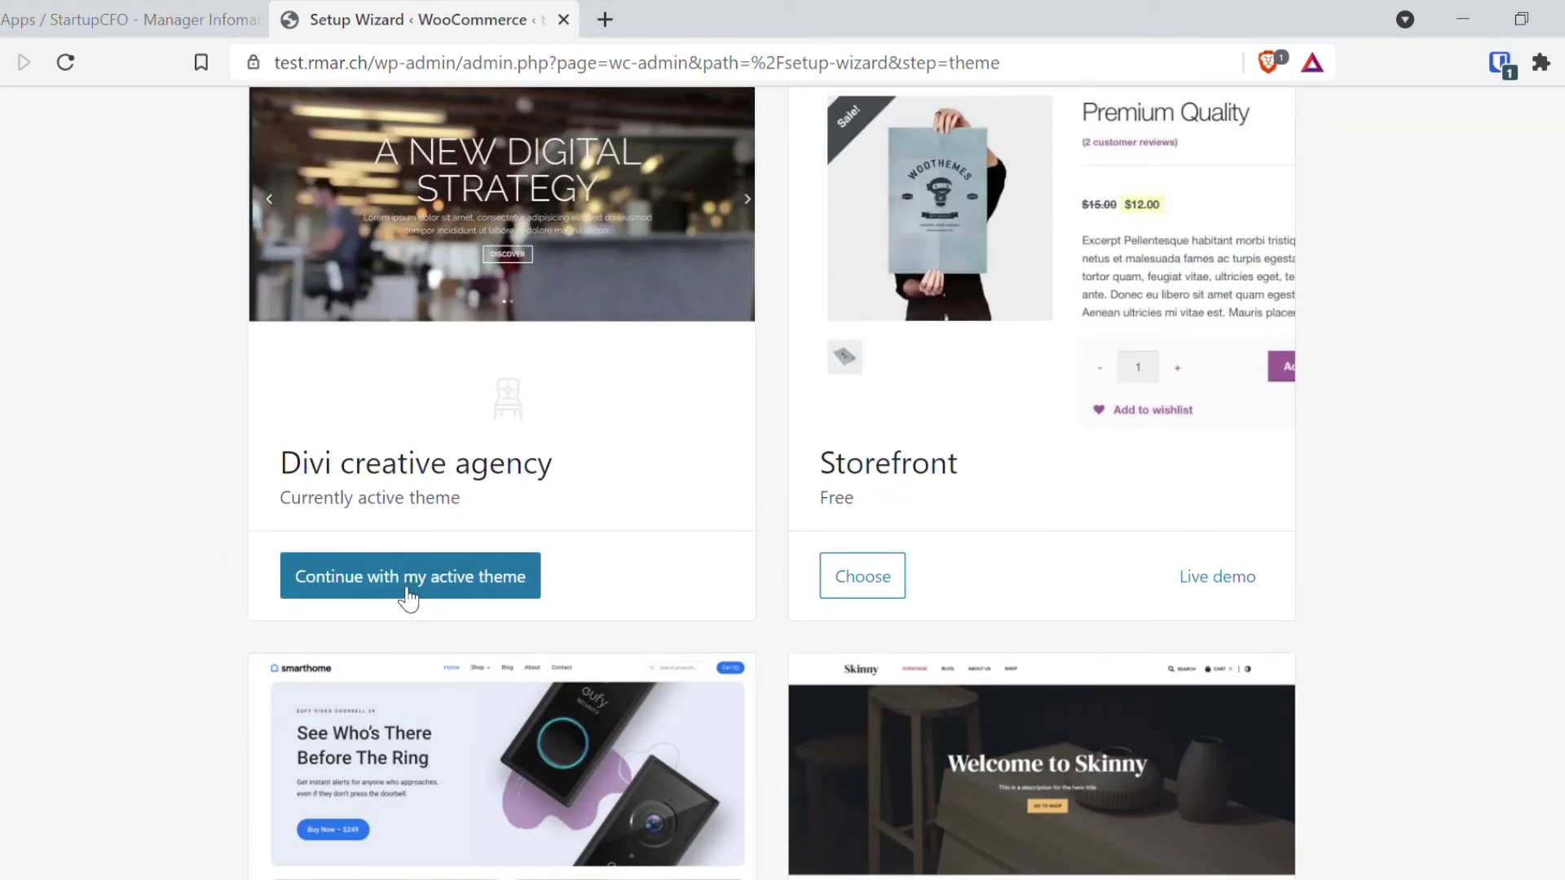
left_click(412, 583)
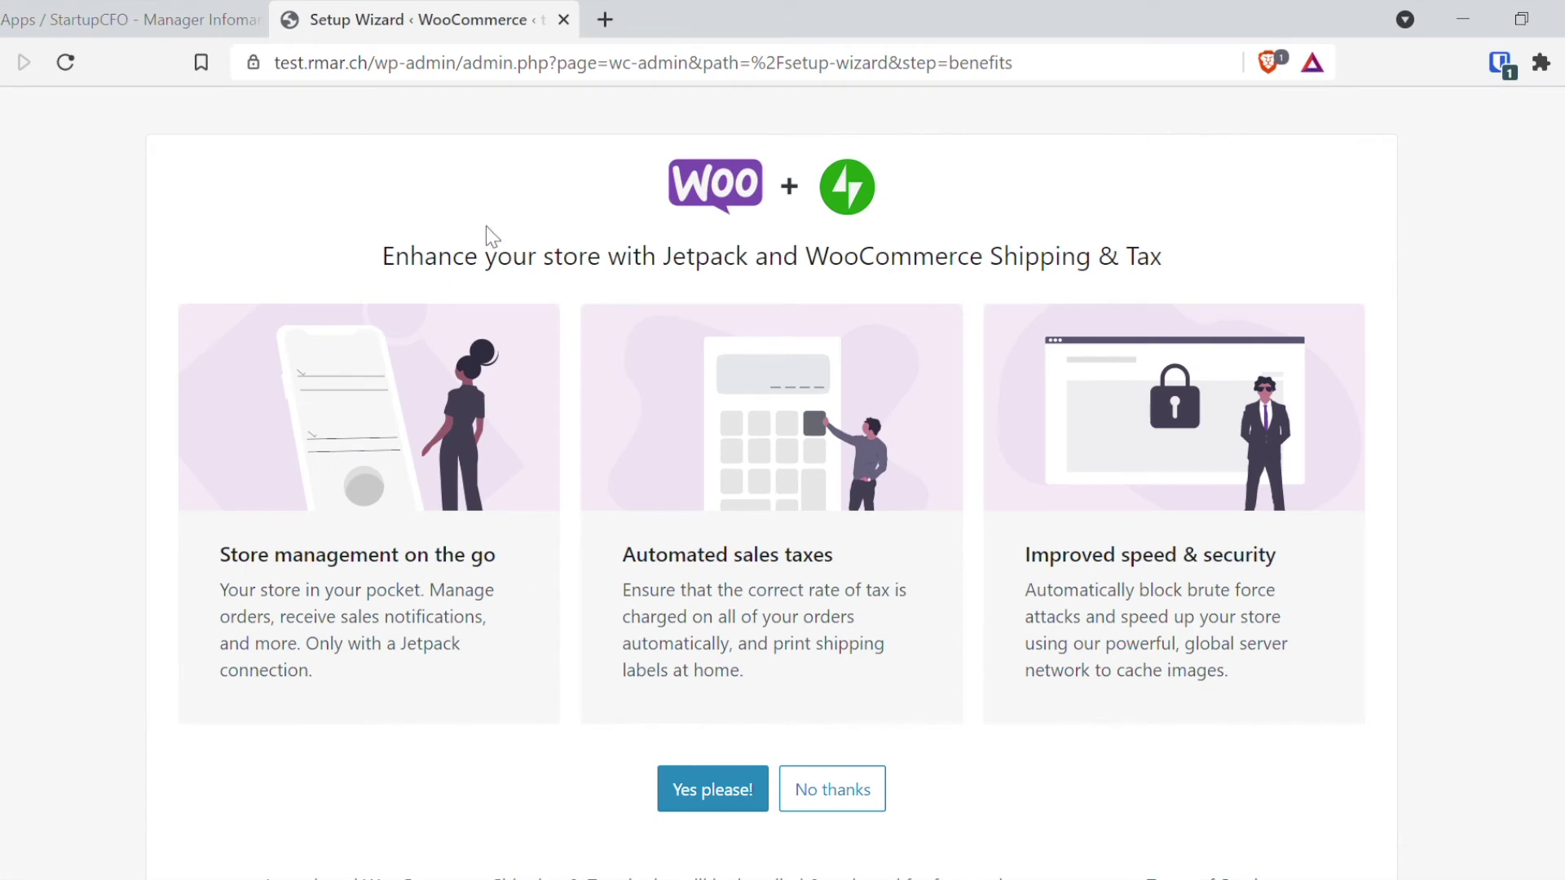
left_click_drag(528, 259, 938, 255)
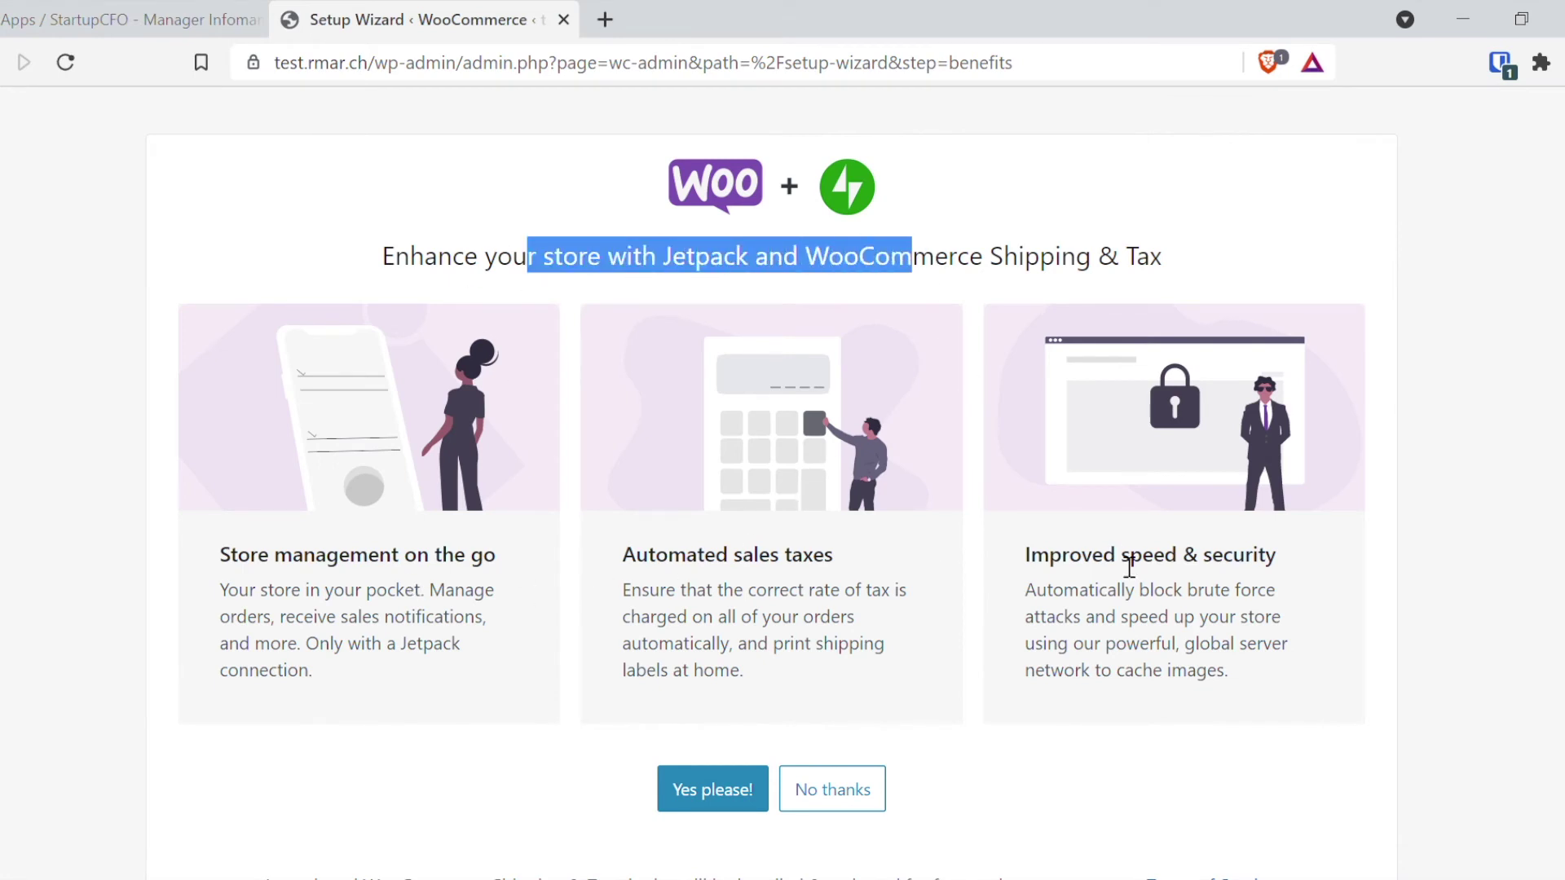
left_click(856, 805)
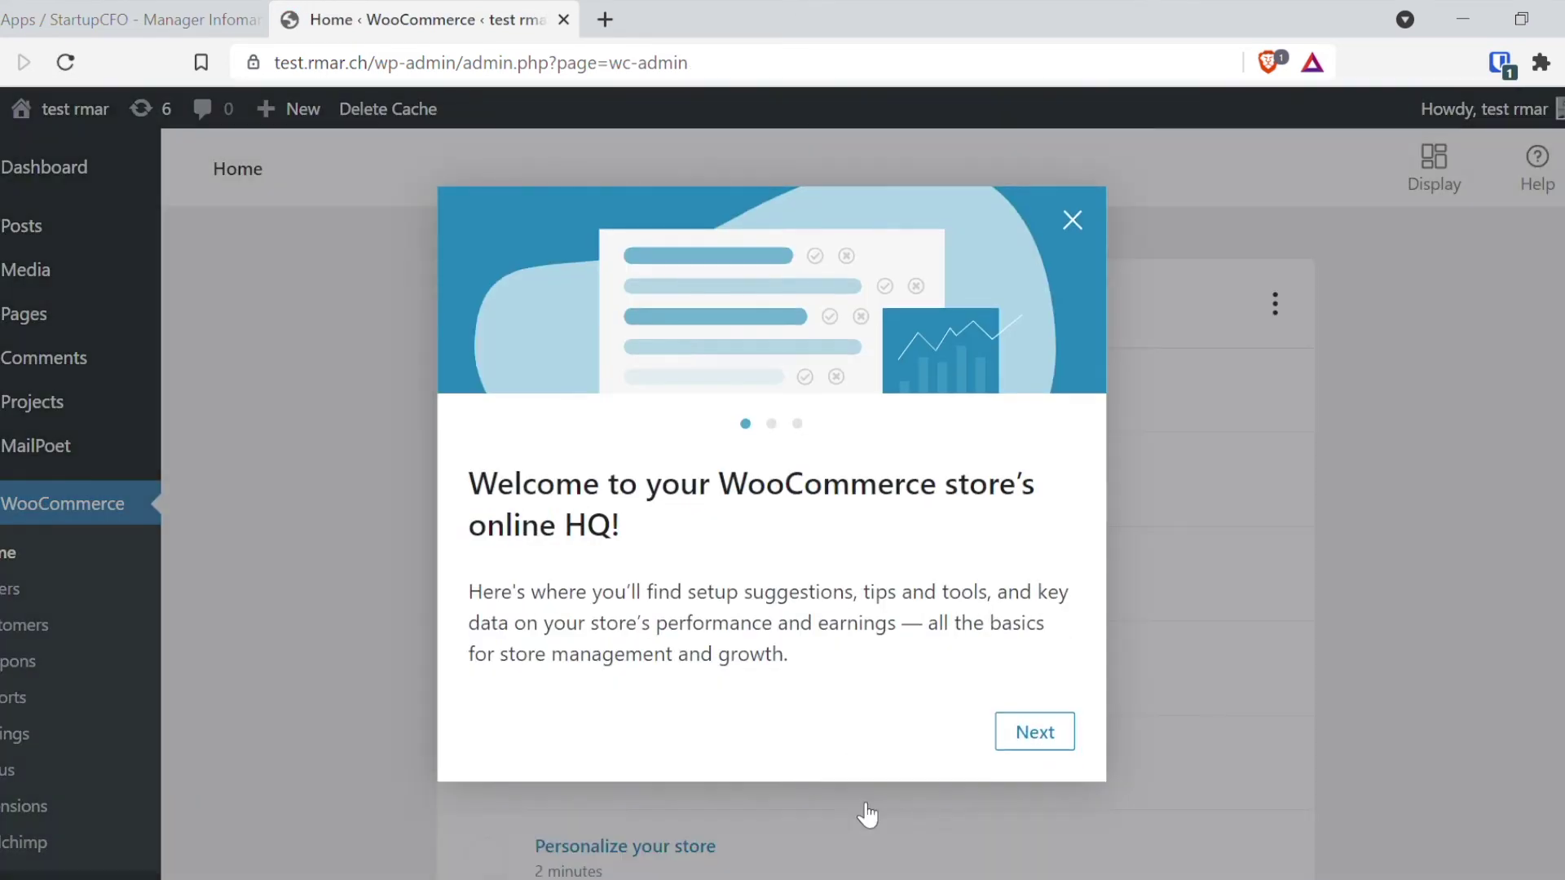
Step: Skip the WooCommerce welcome tour and create a draft product from the Physical product template
left_click(1057, 731)
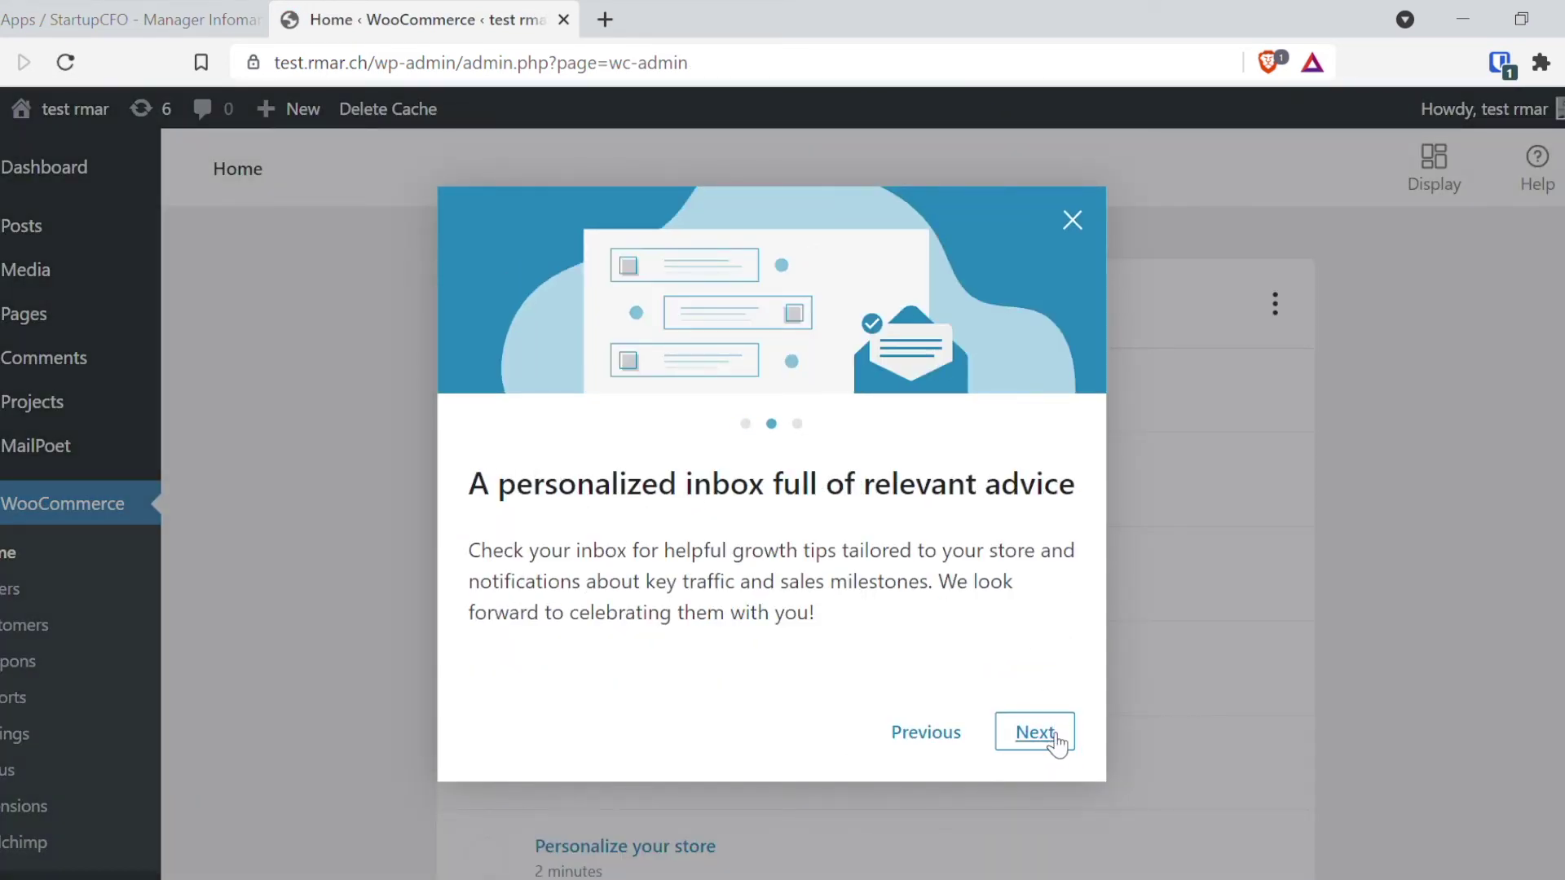
left_click(1057, 737)
left_click(1057, 738)
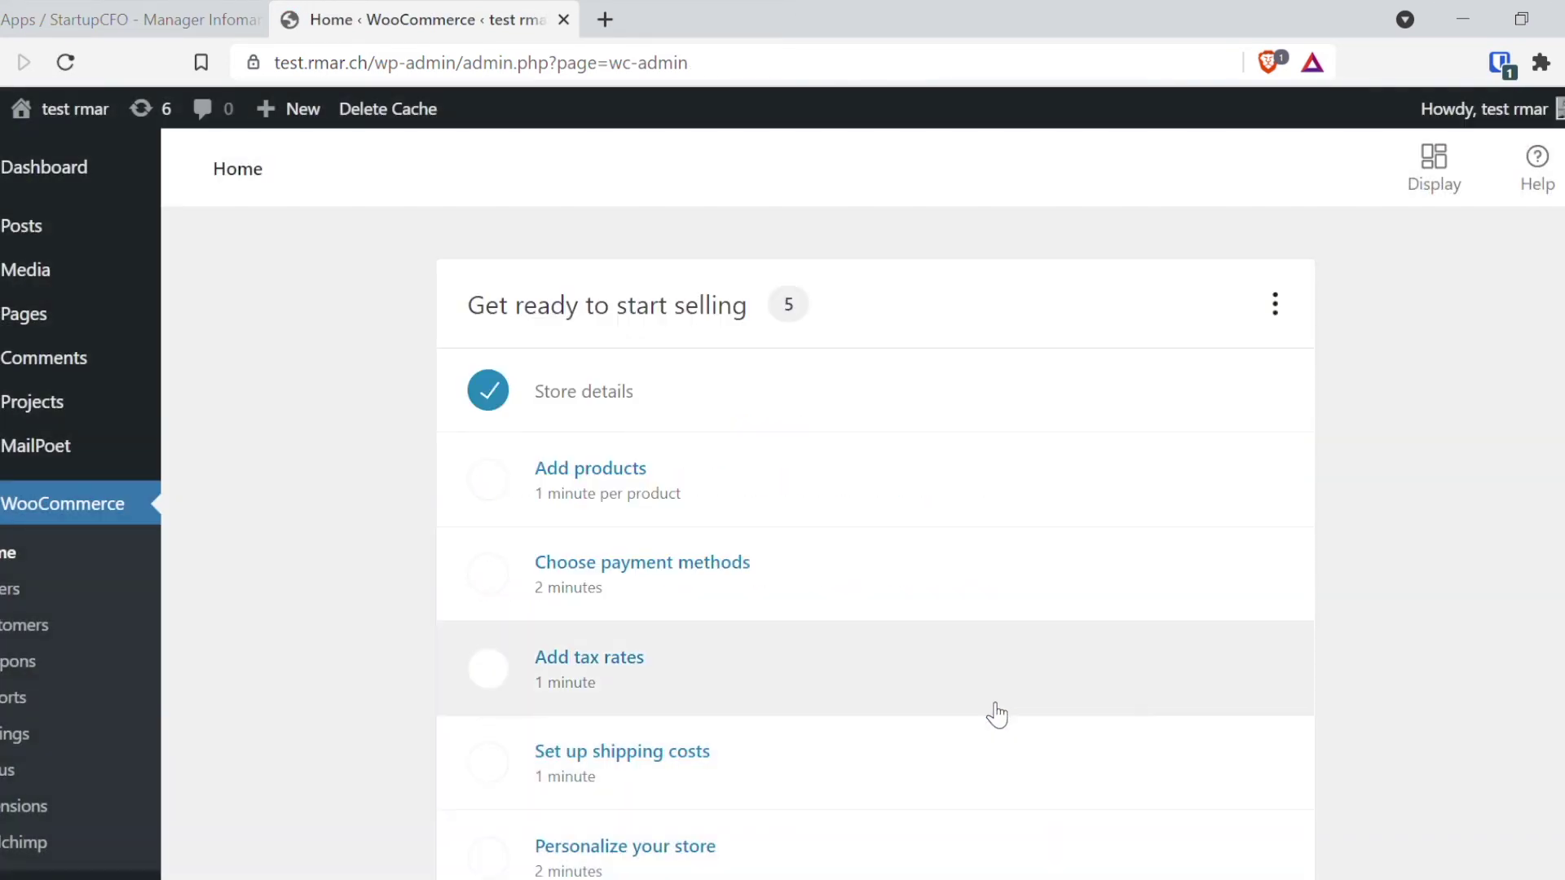
left_click(674, 487)
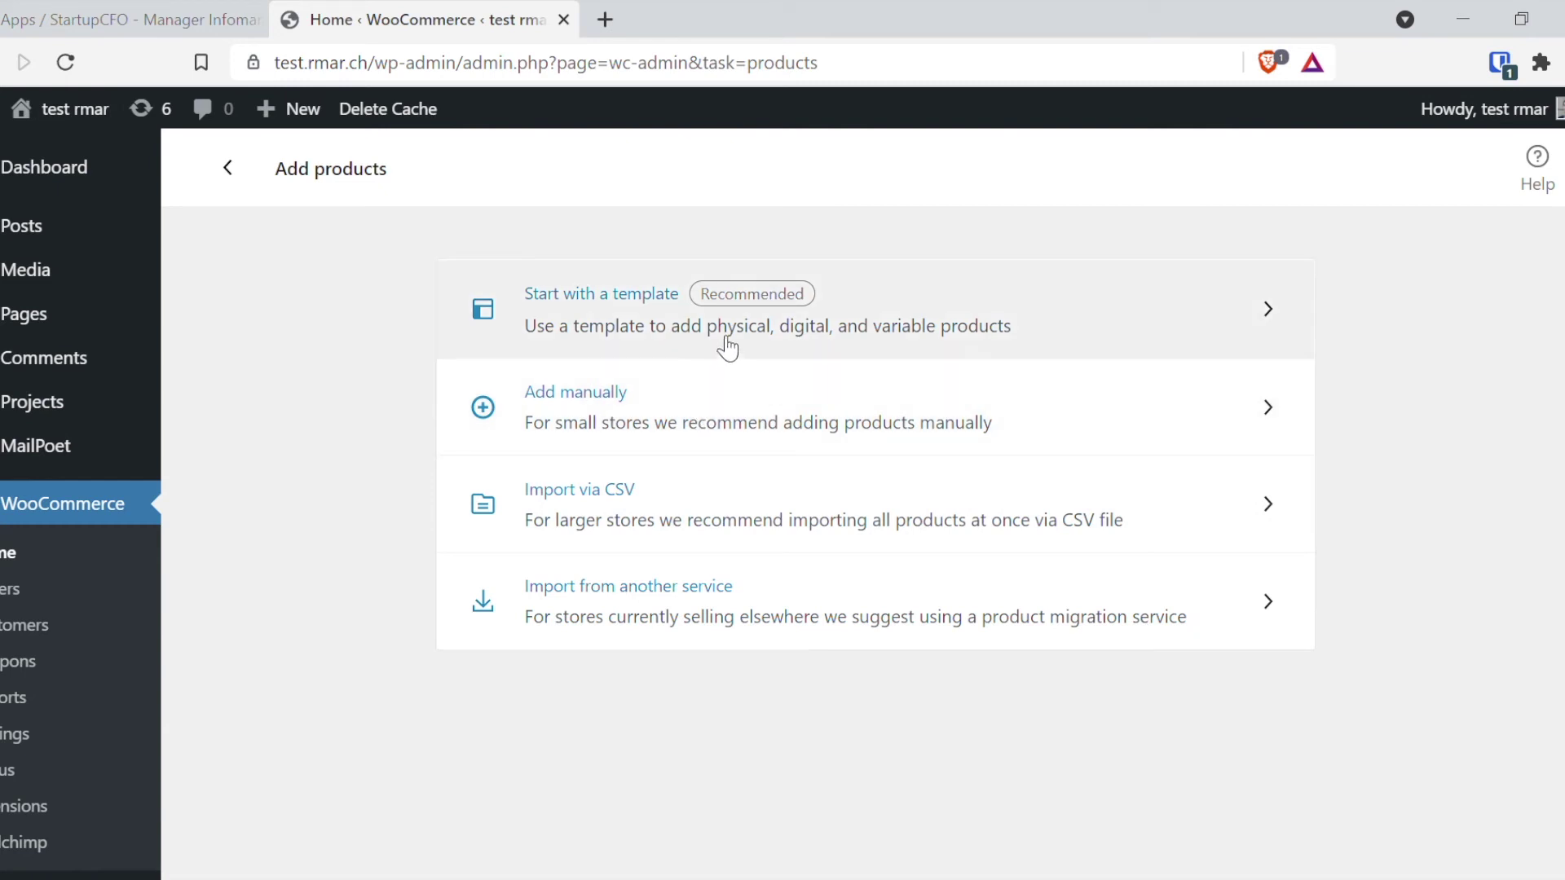
left_click(721, 334)
left_click(536, 380)
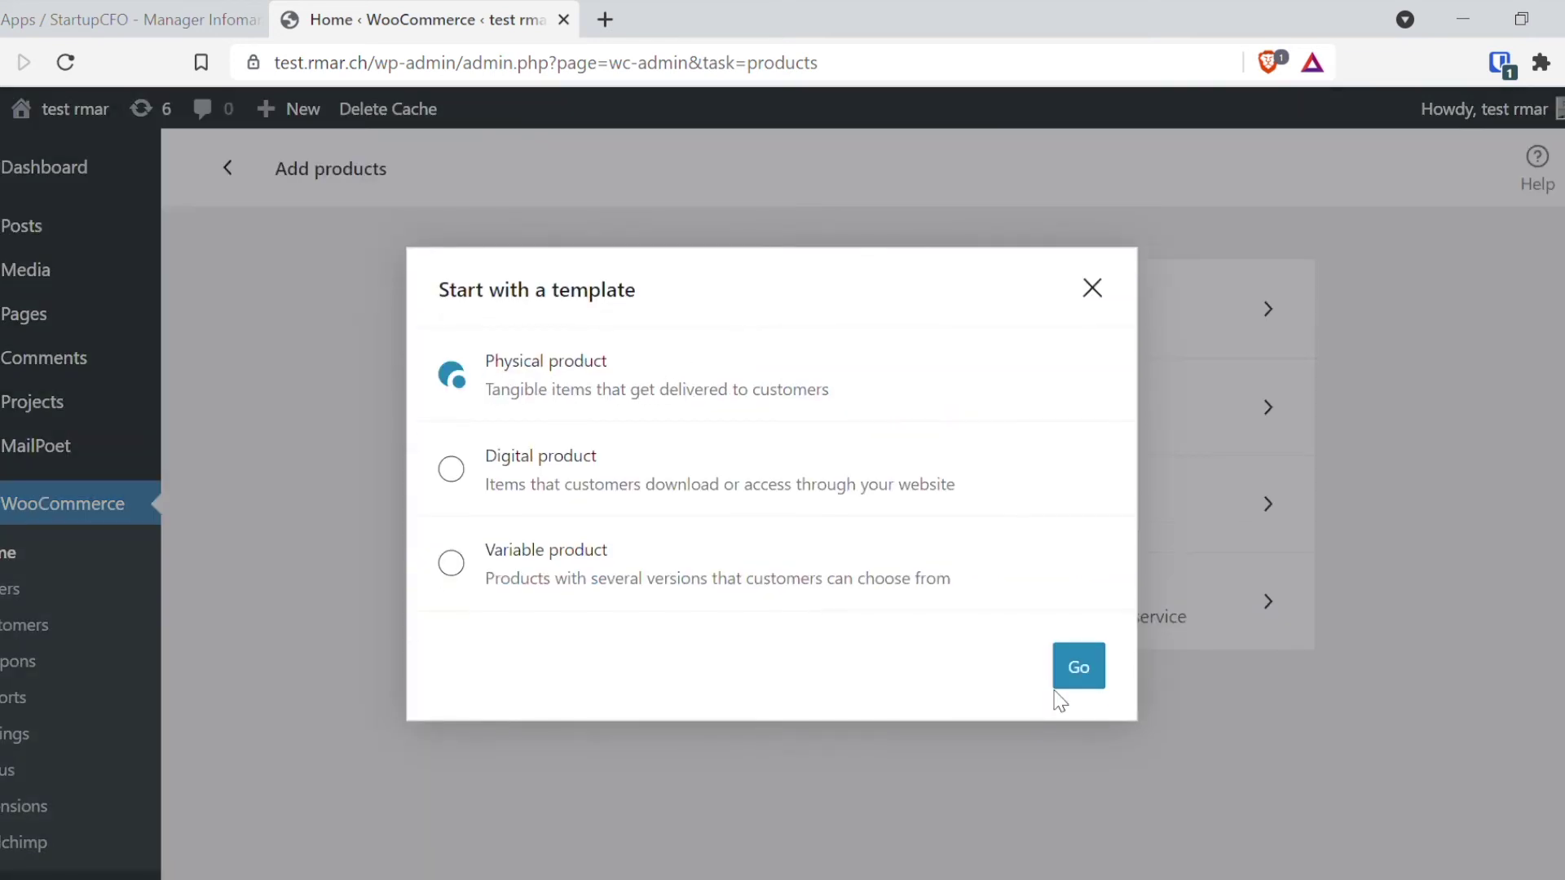
left_click(1078, 675)
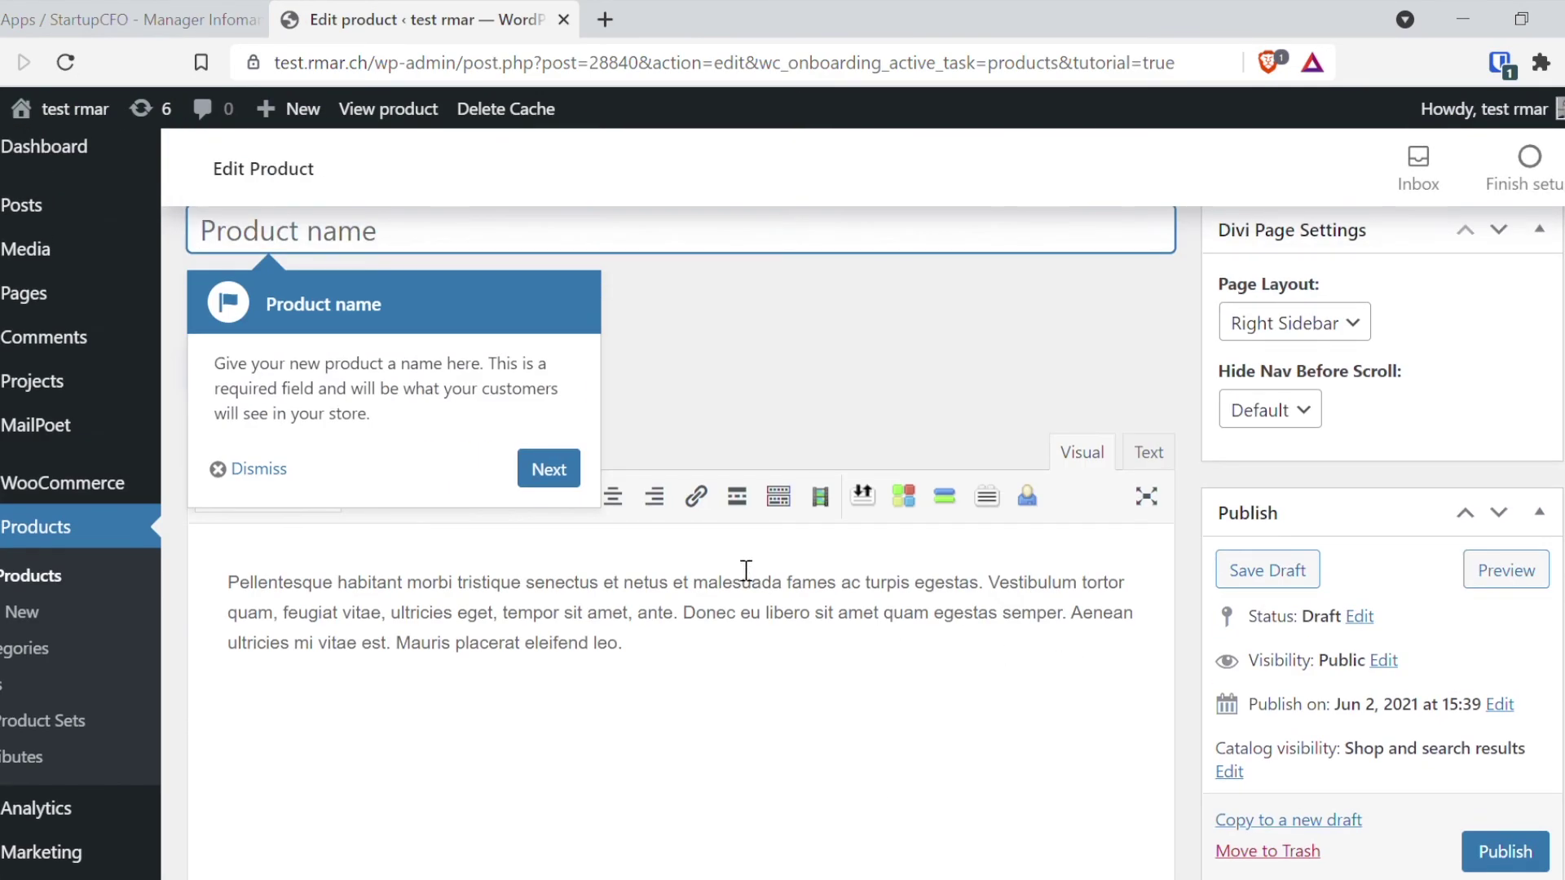
Step: Name the product 'test', replace its description with 'test', and dismiss the description tip
type("test")
key("Tab")
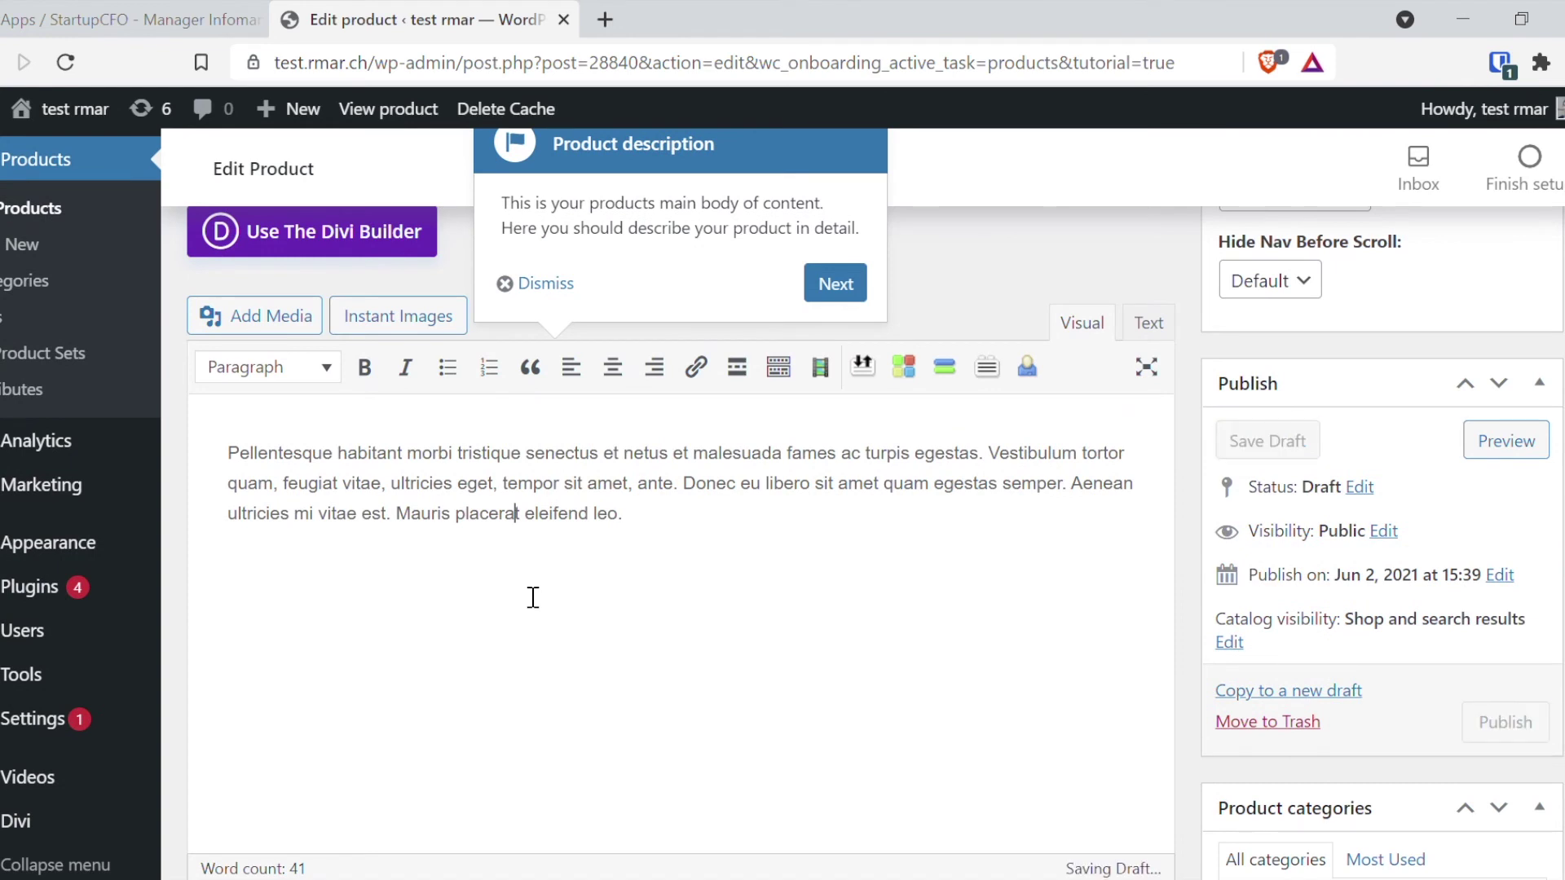
left_click(229, 453)
type("test")
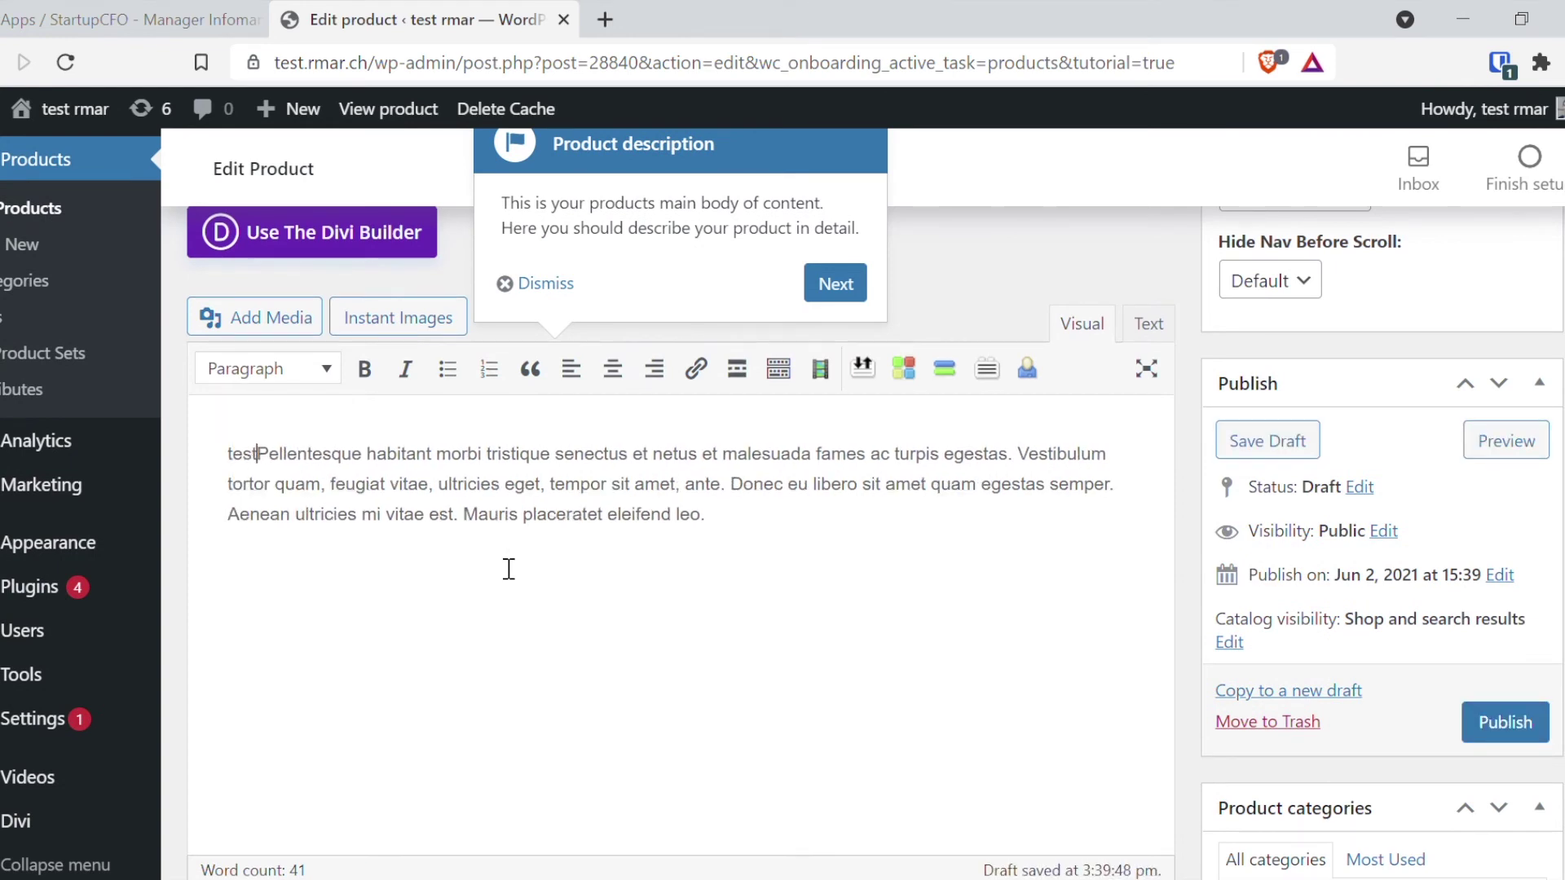
key("ctrl+a")
key("BackSpace")
type("test")
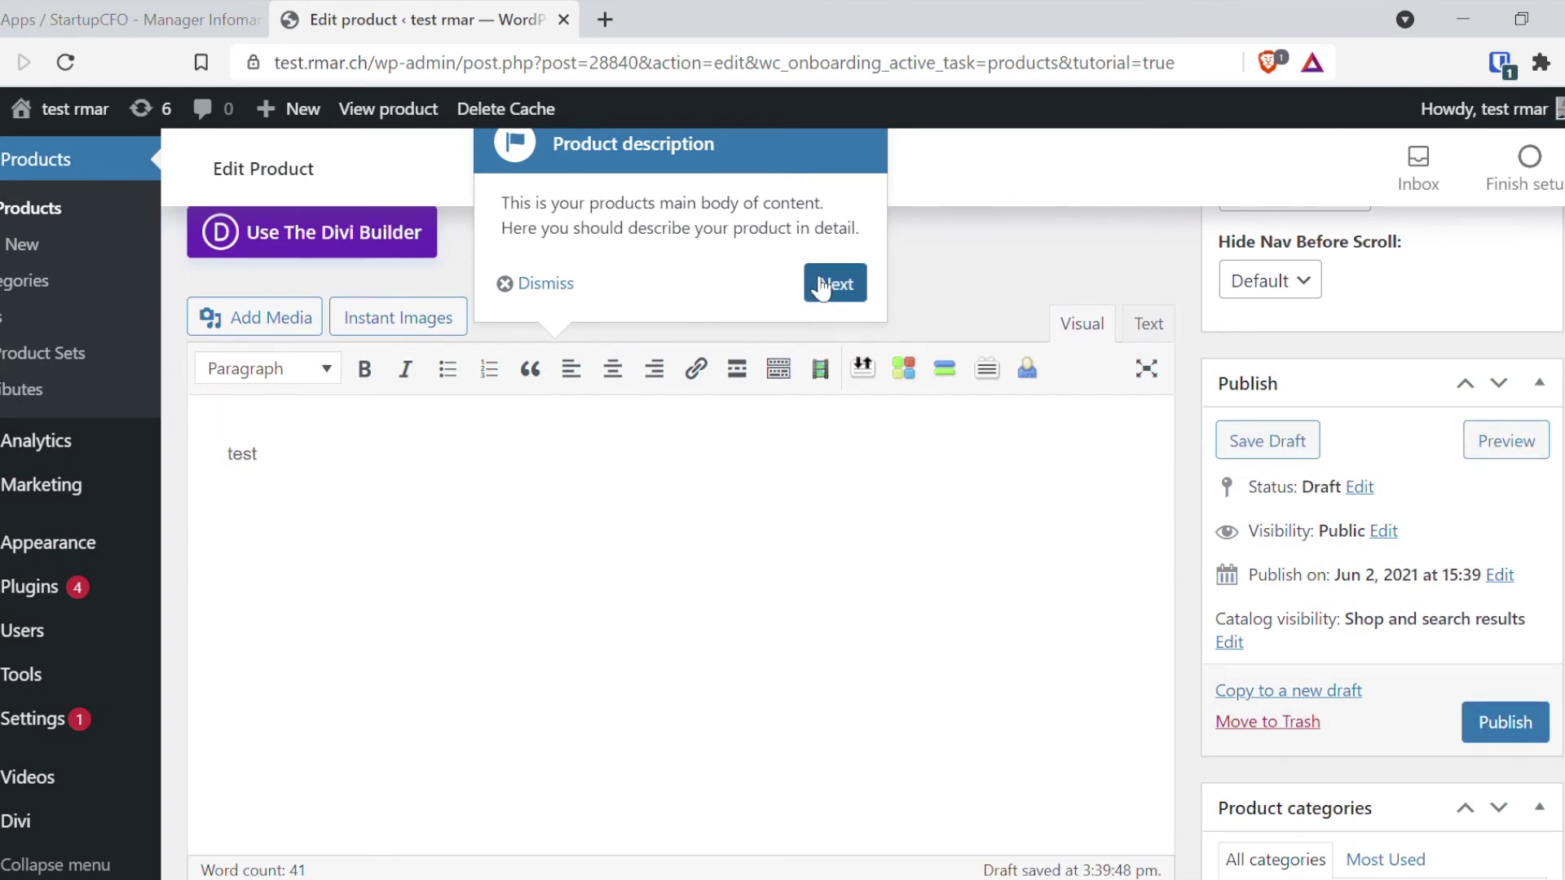
left_click(572, 285)
Step: Enter 30 as the regular price, tick Clothing while keeping Hoodies, and publish the product
scroll(650, 517, "down", 6)
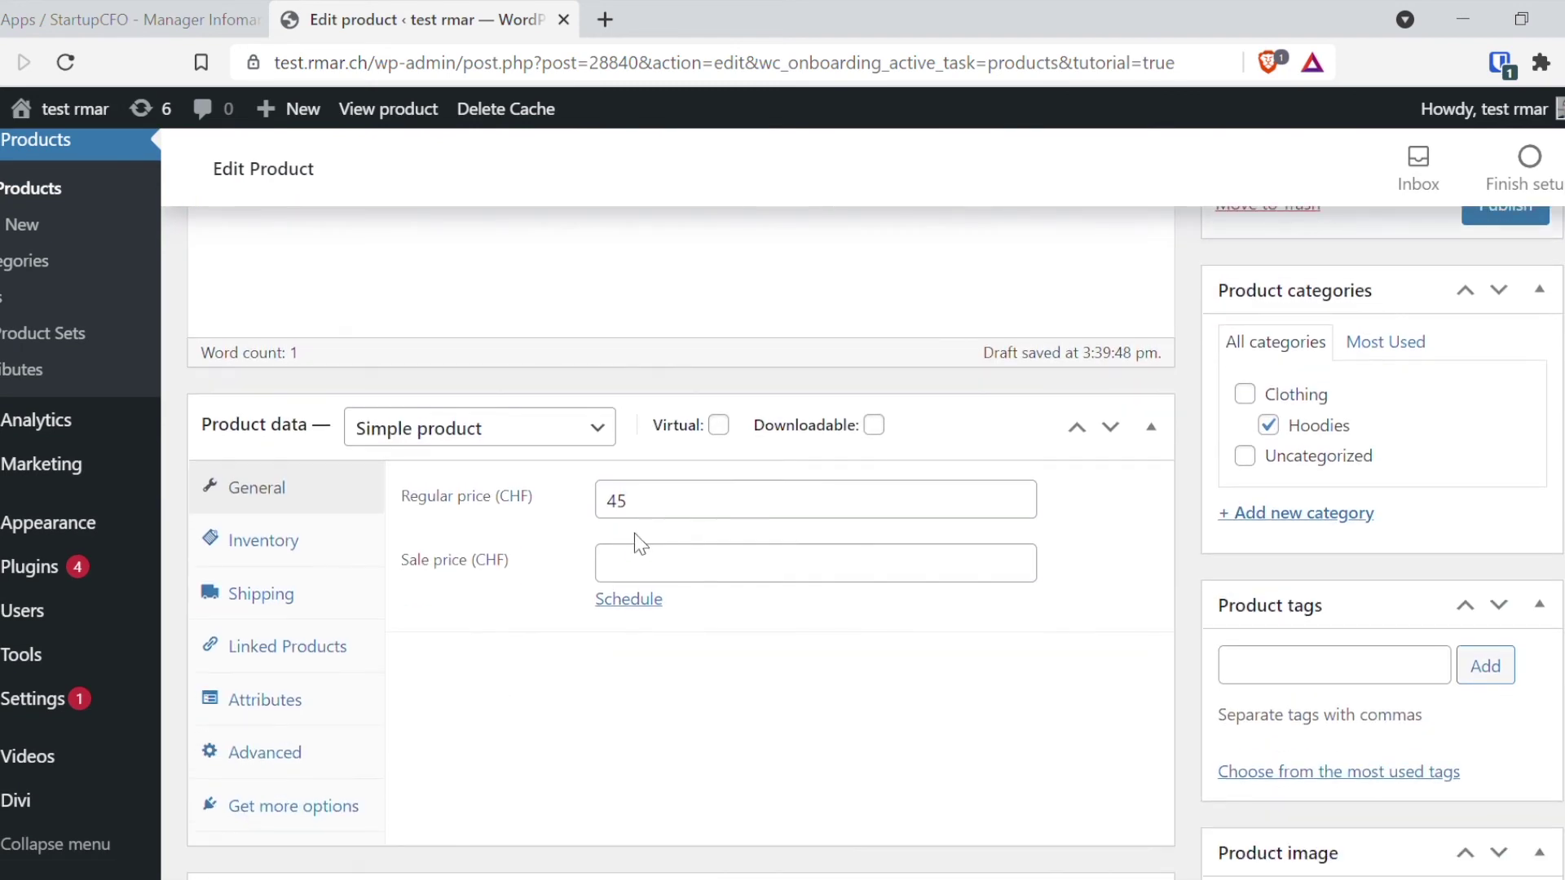
double_click(657, 522)
type("30")
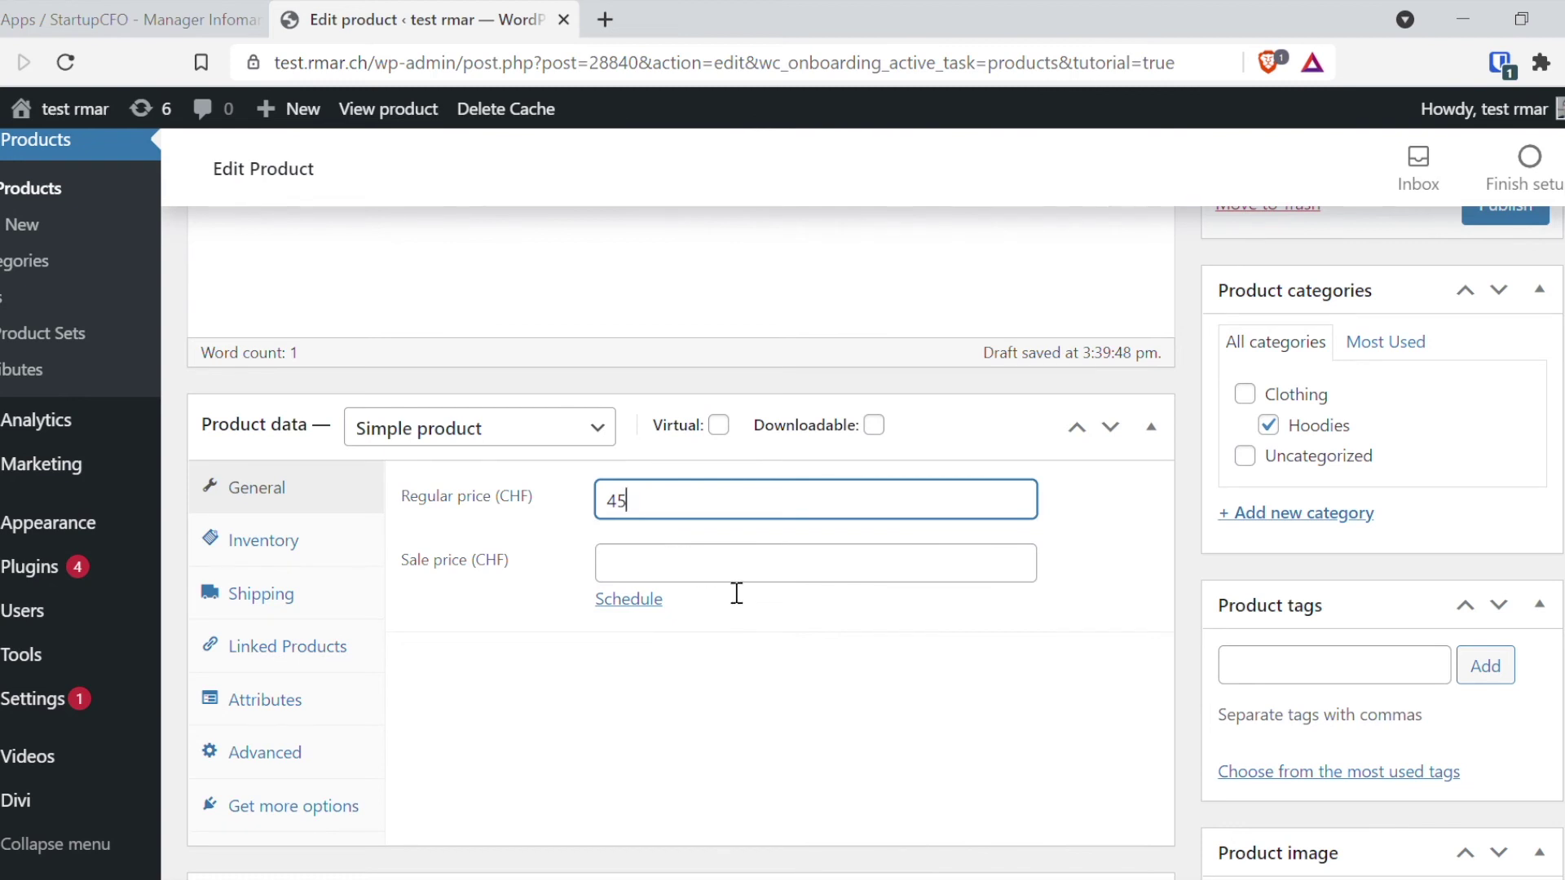
scroll(807, 652, "down", 2)
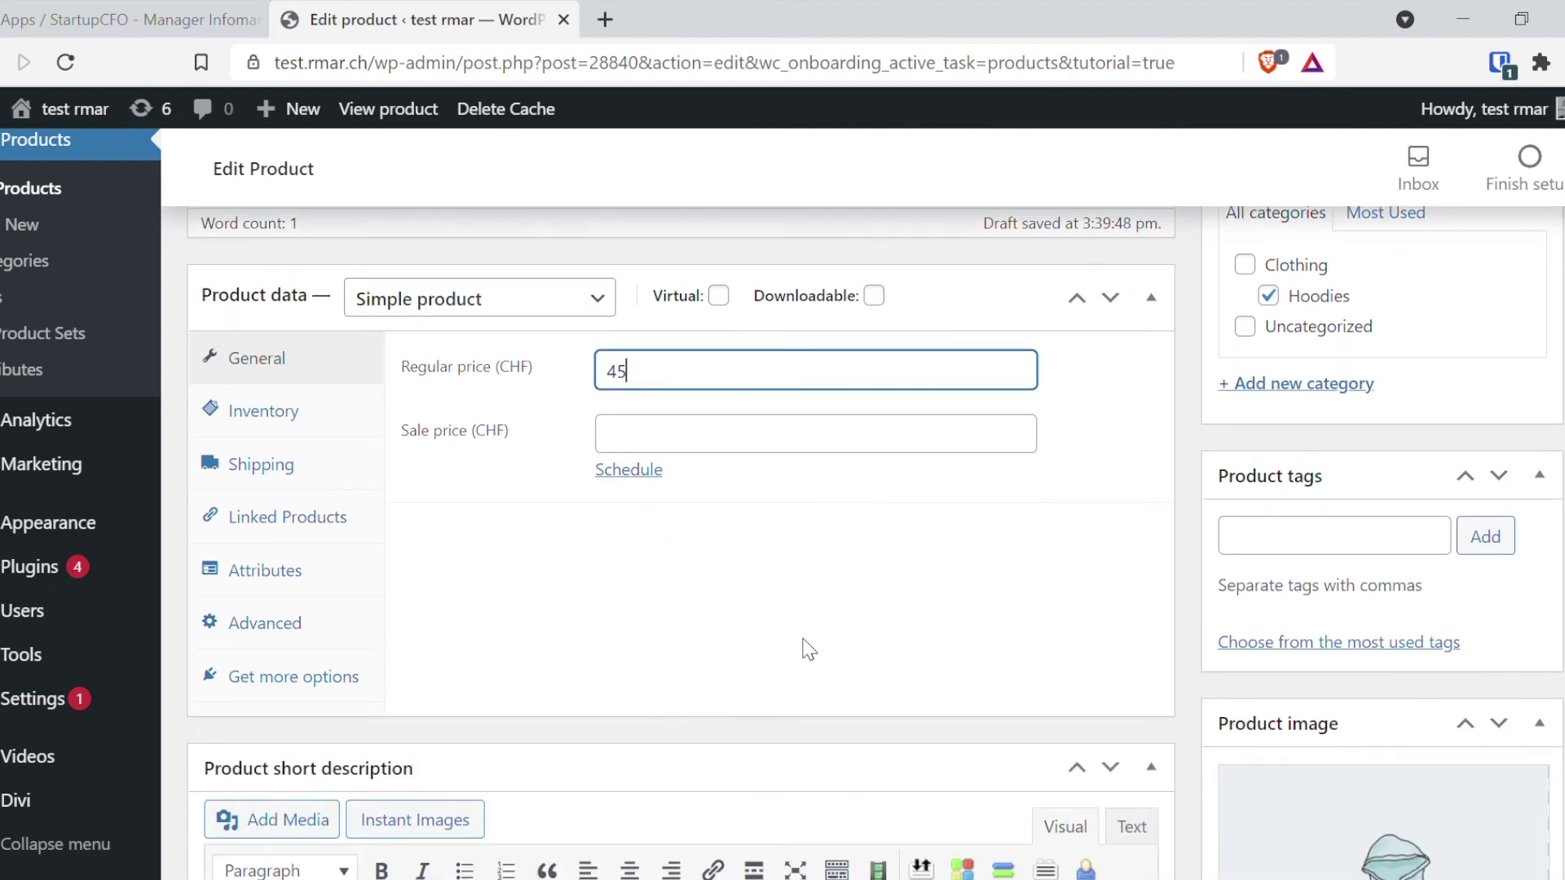
scroll(810, 650, "down", 6)
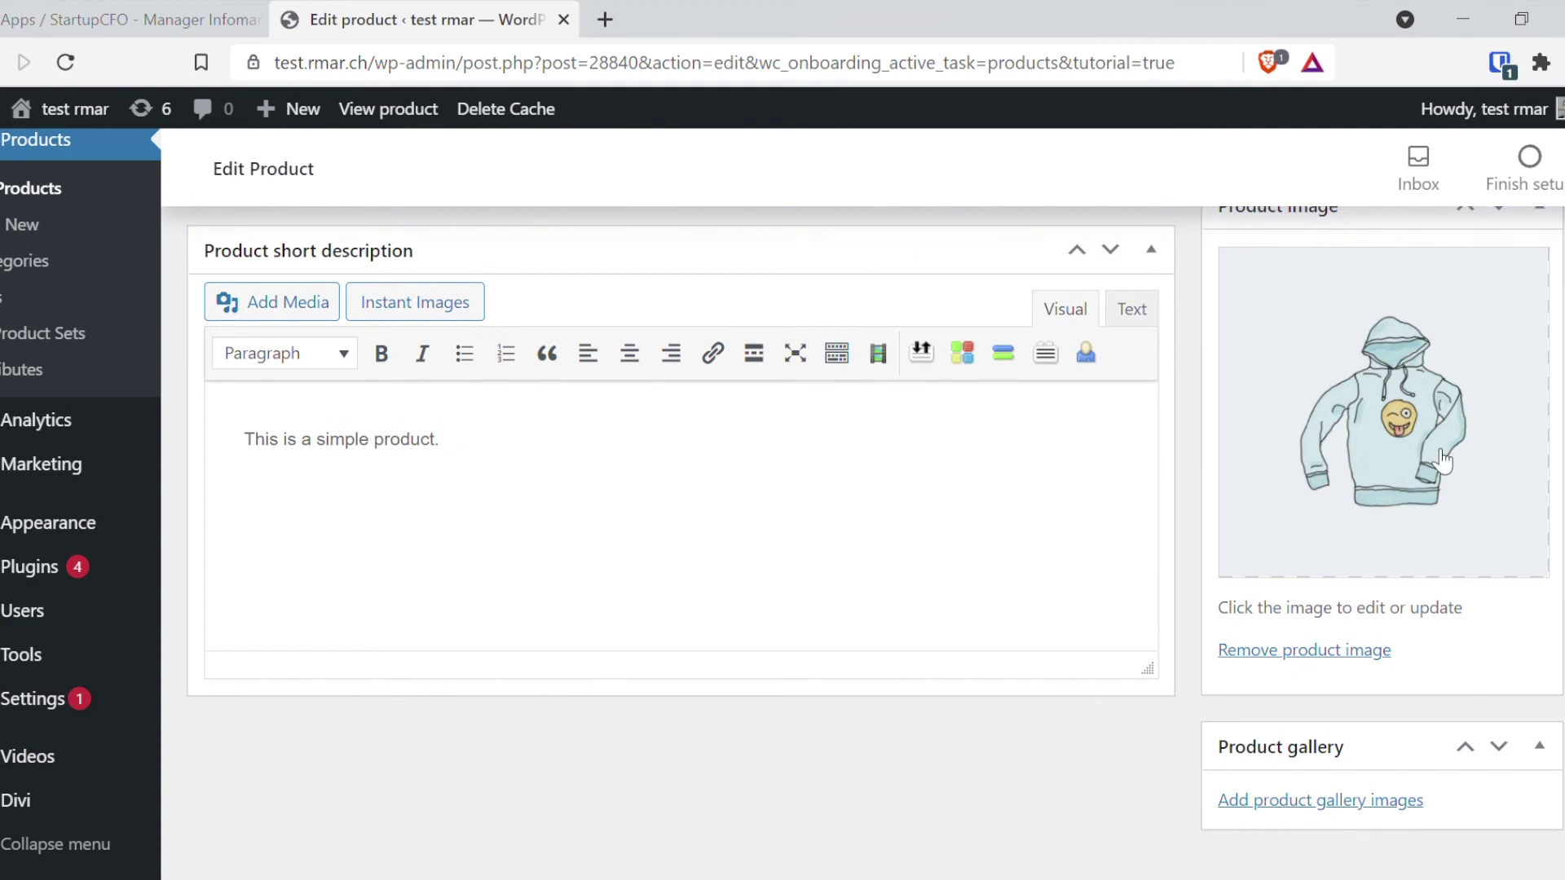
scroll(1149, 514, "up", 6)
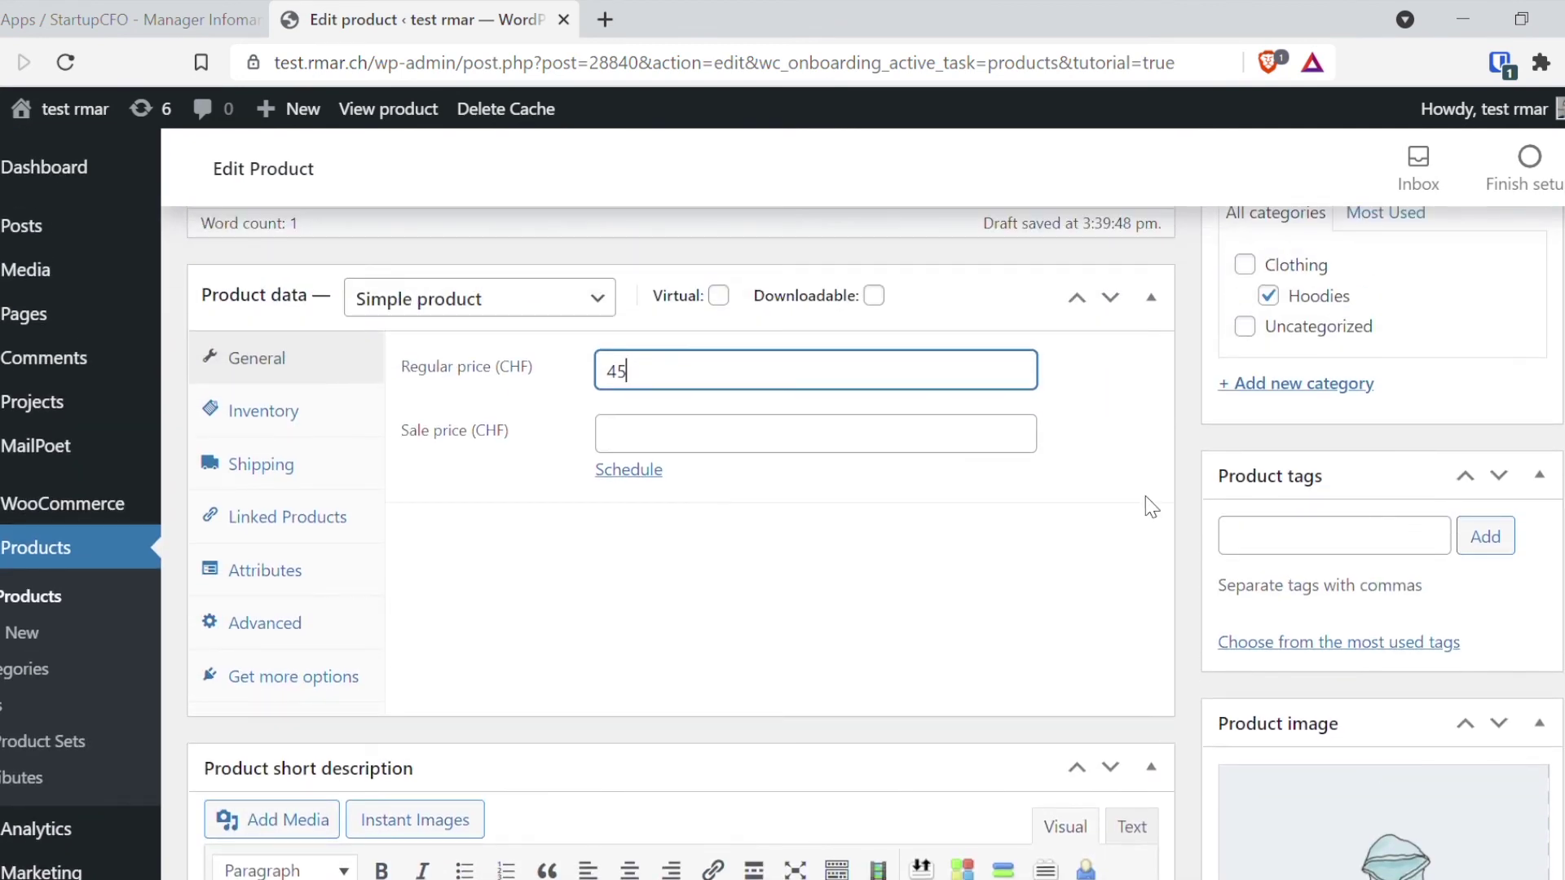
scroll(1206, 510, "up", 3)
left_click(1286, 559)
left_click(1244, 524)
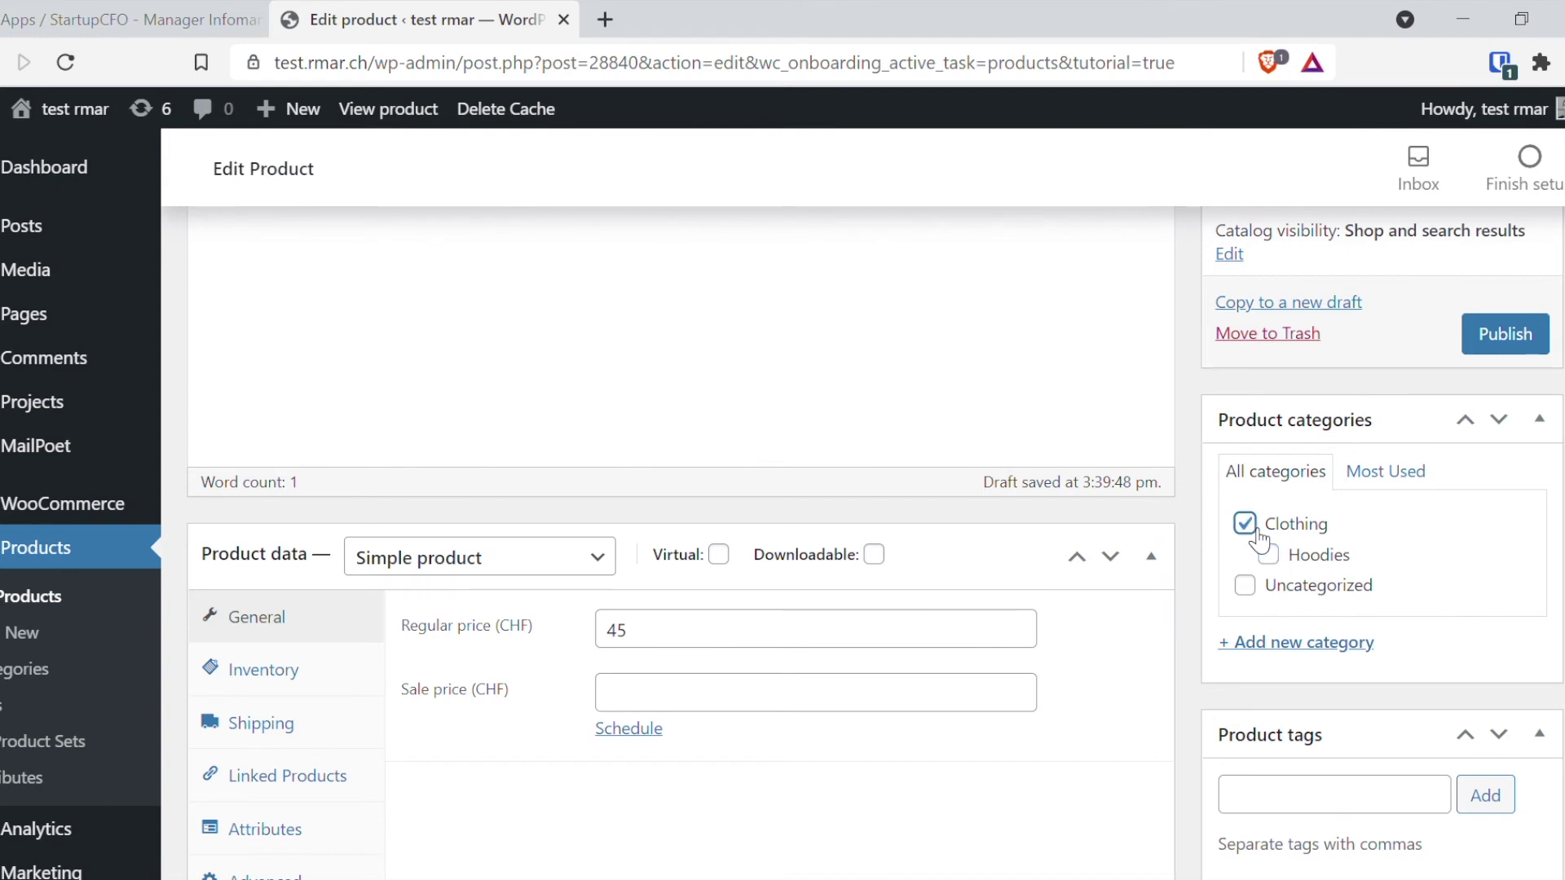
left_click(1281, 559)
left_click(1504, 338)
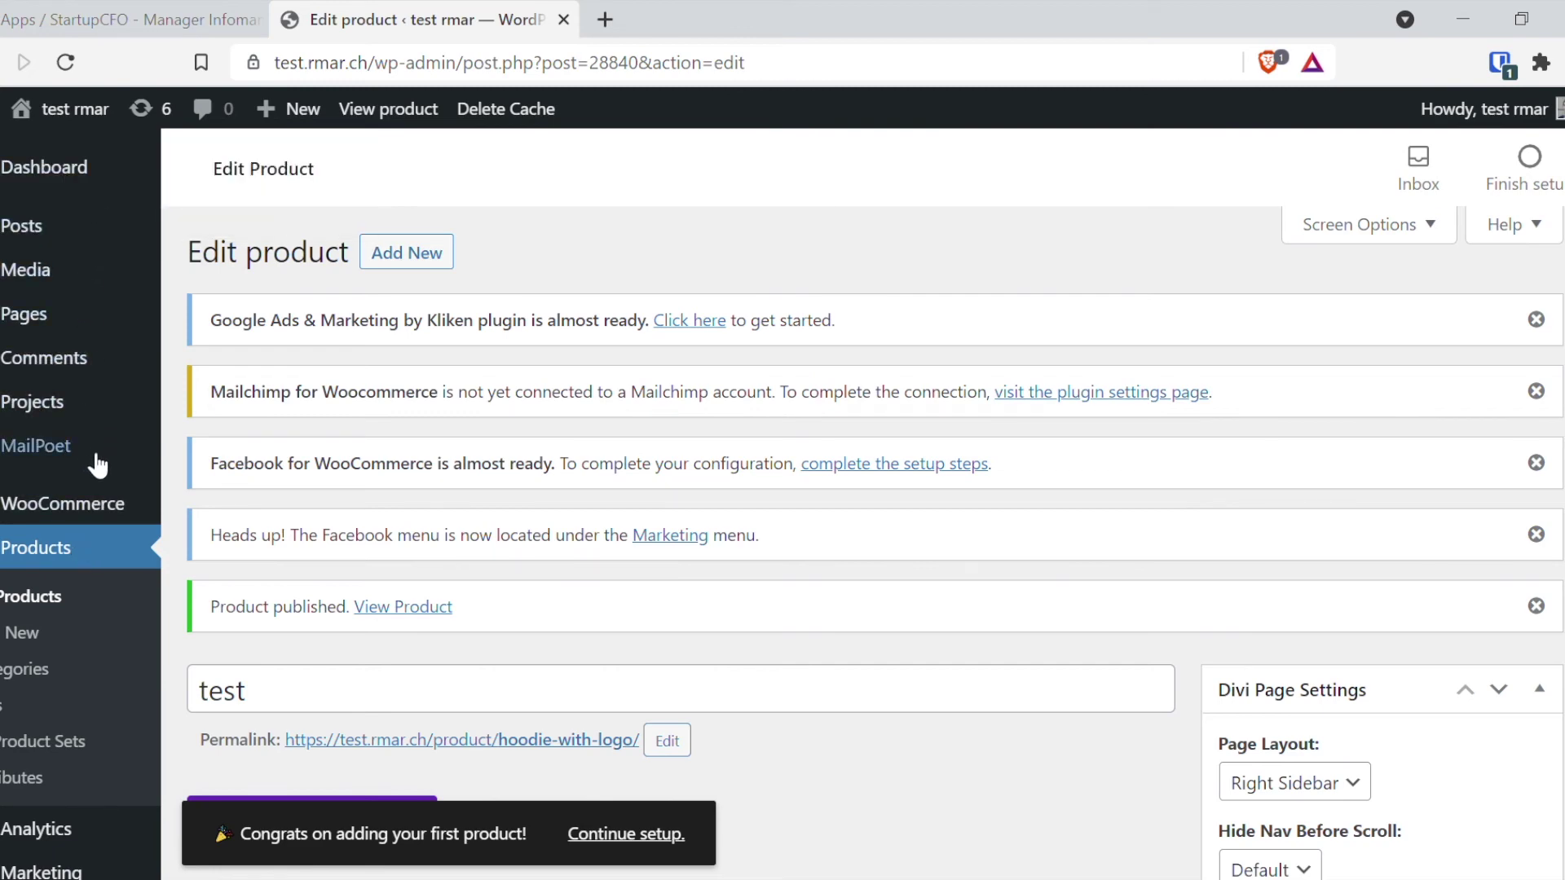
scroll(92, 550, "down", 3)
Step: Search the plugin directory for 'ez', then install and activate EZYcount Accounting
left_click(31, 724)
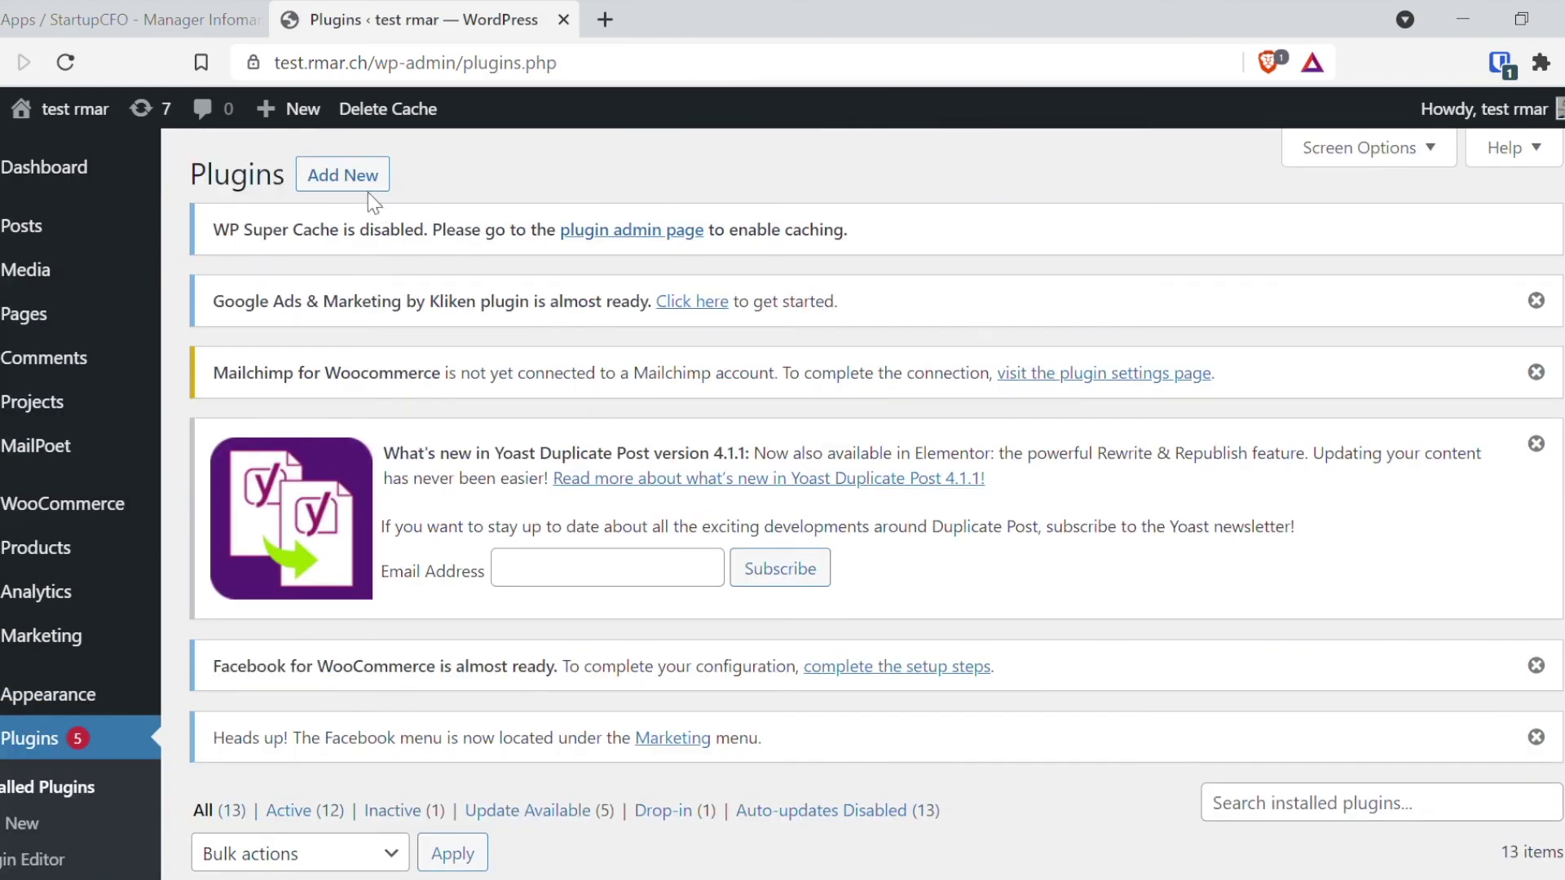
left_click(342, 179)
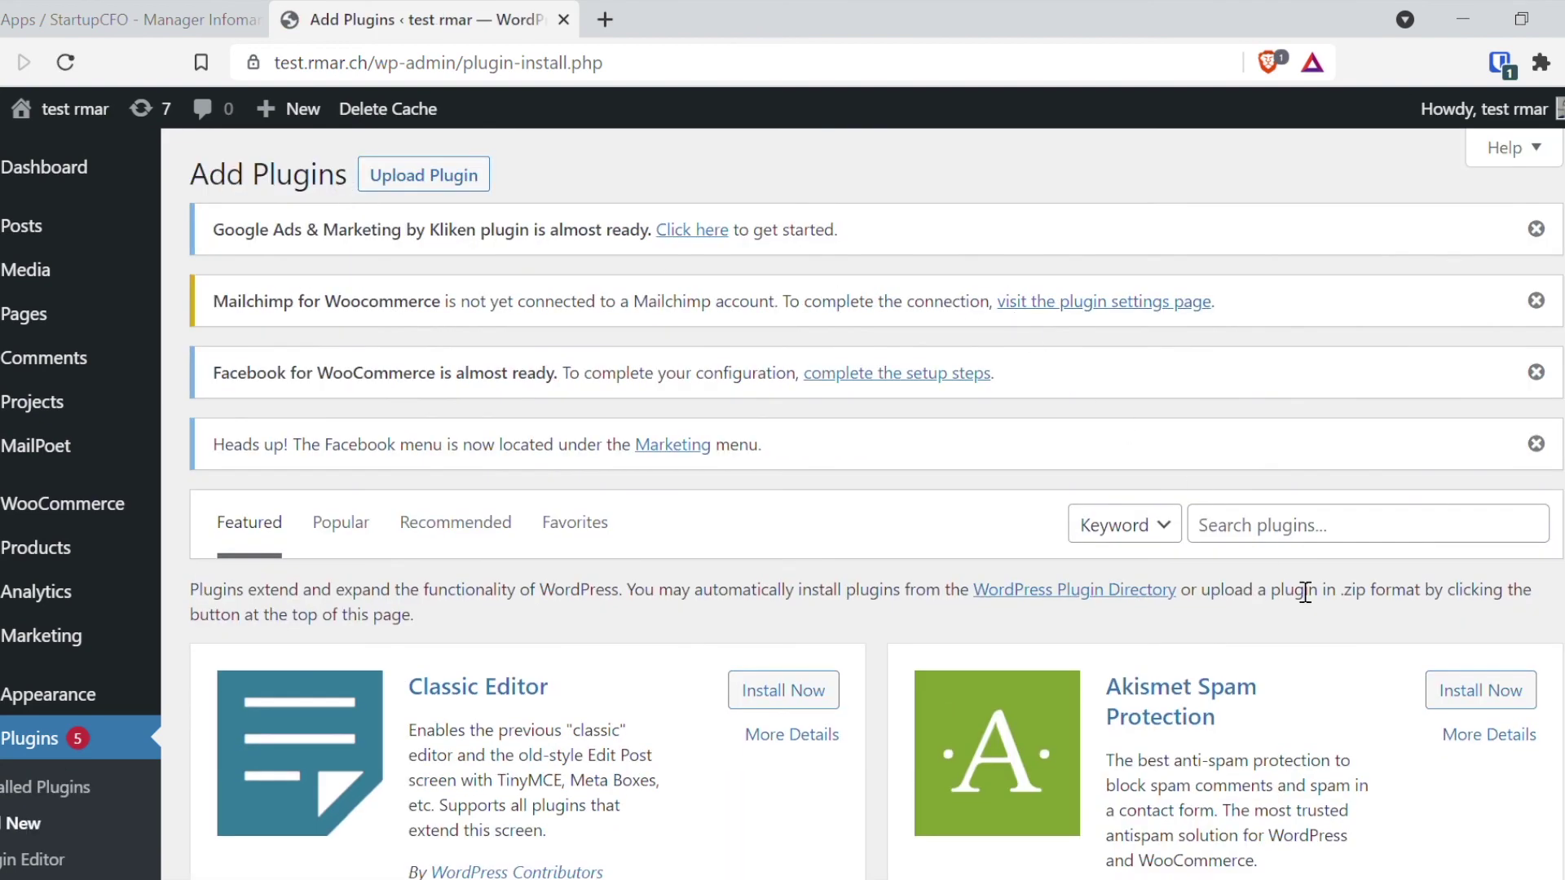
left_click(1294, 536)
type("ezycount")
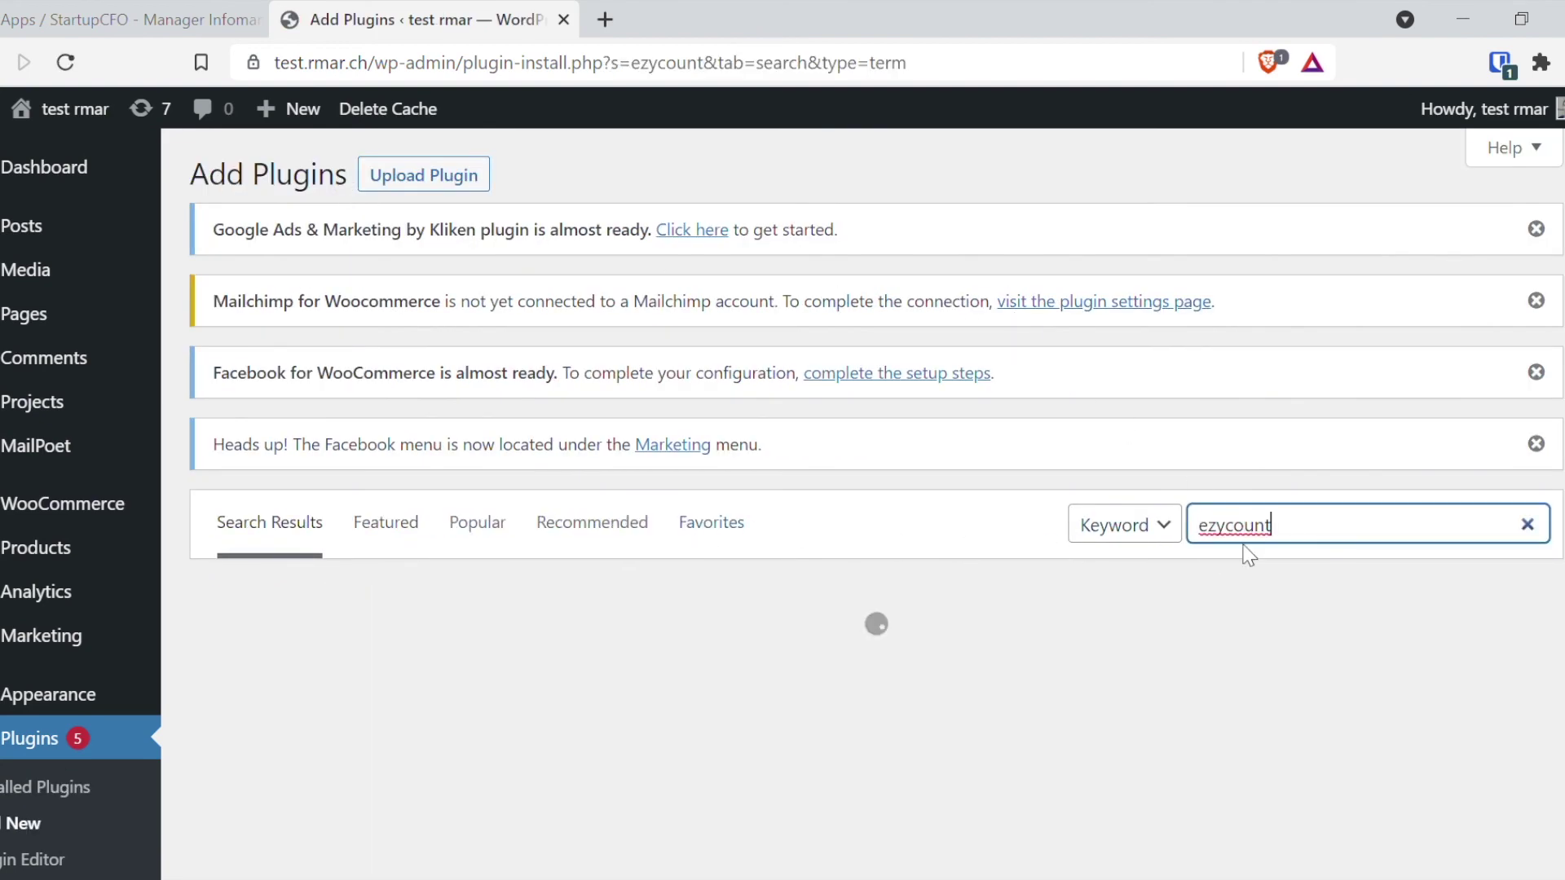
scroll(880, 510, "down", 3)
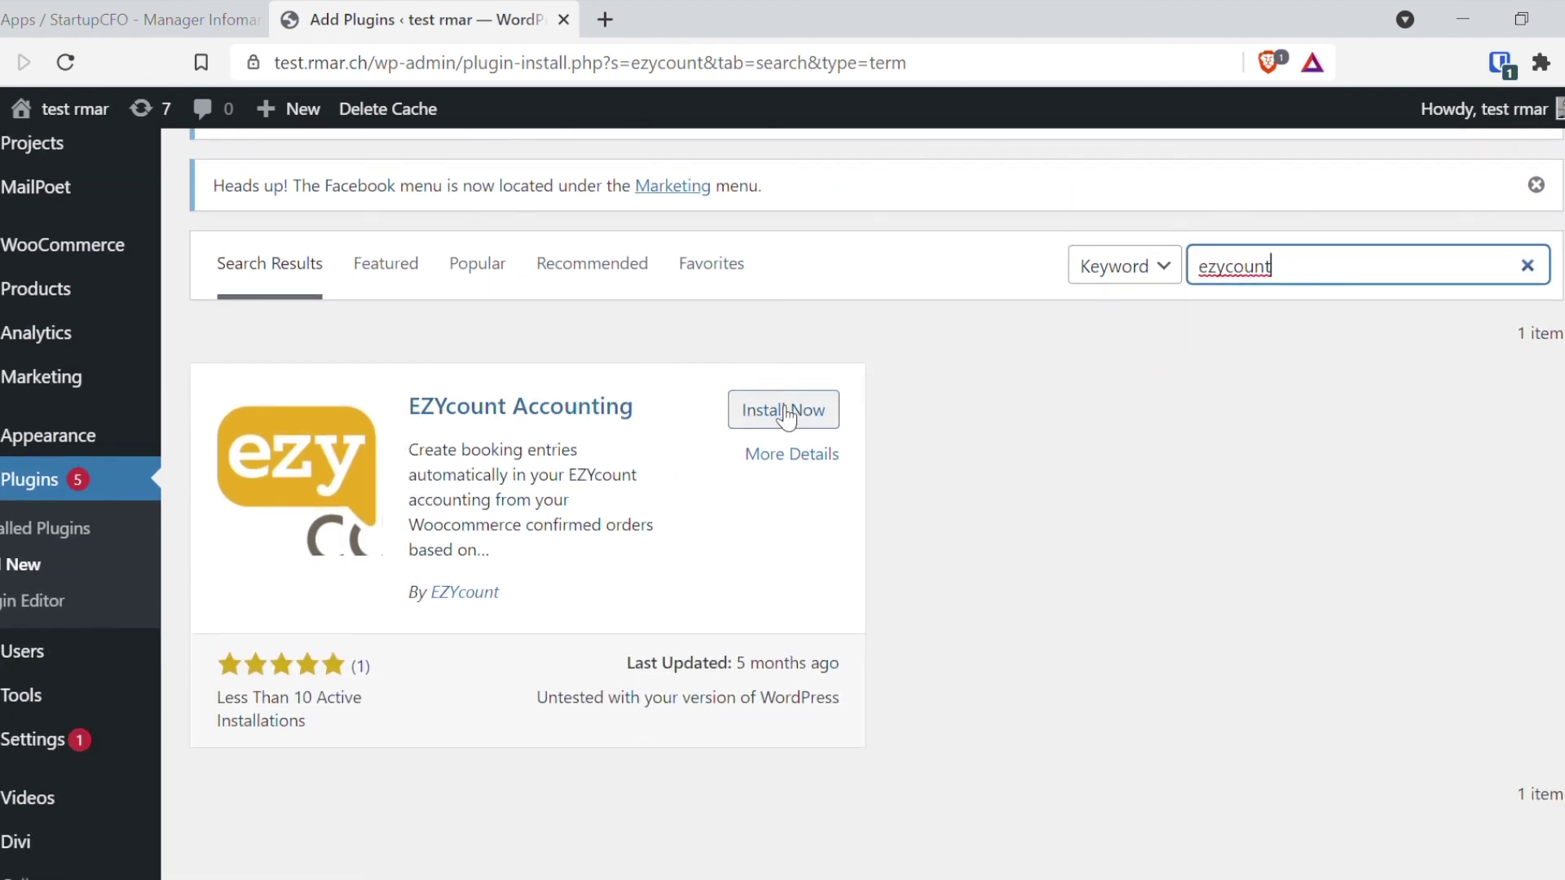
left_click(825, 426)
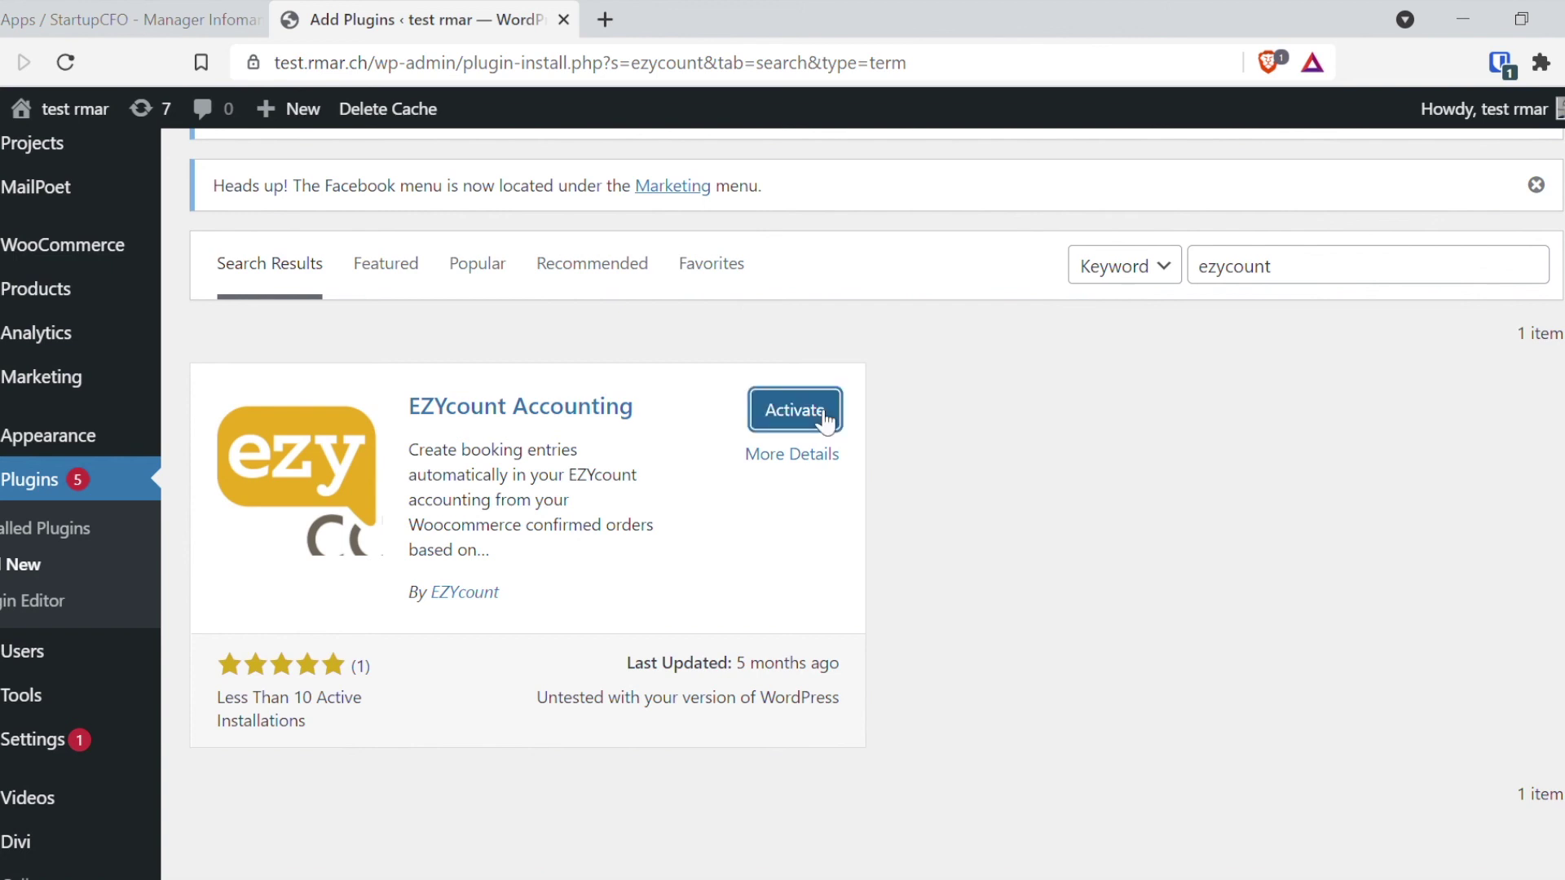
left_click(825, 418)
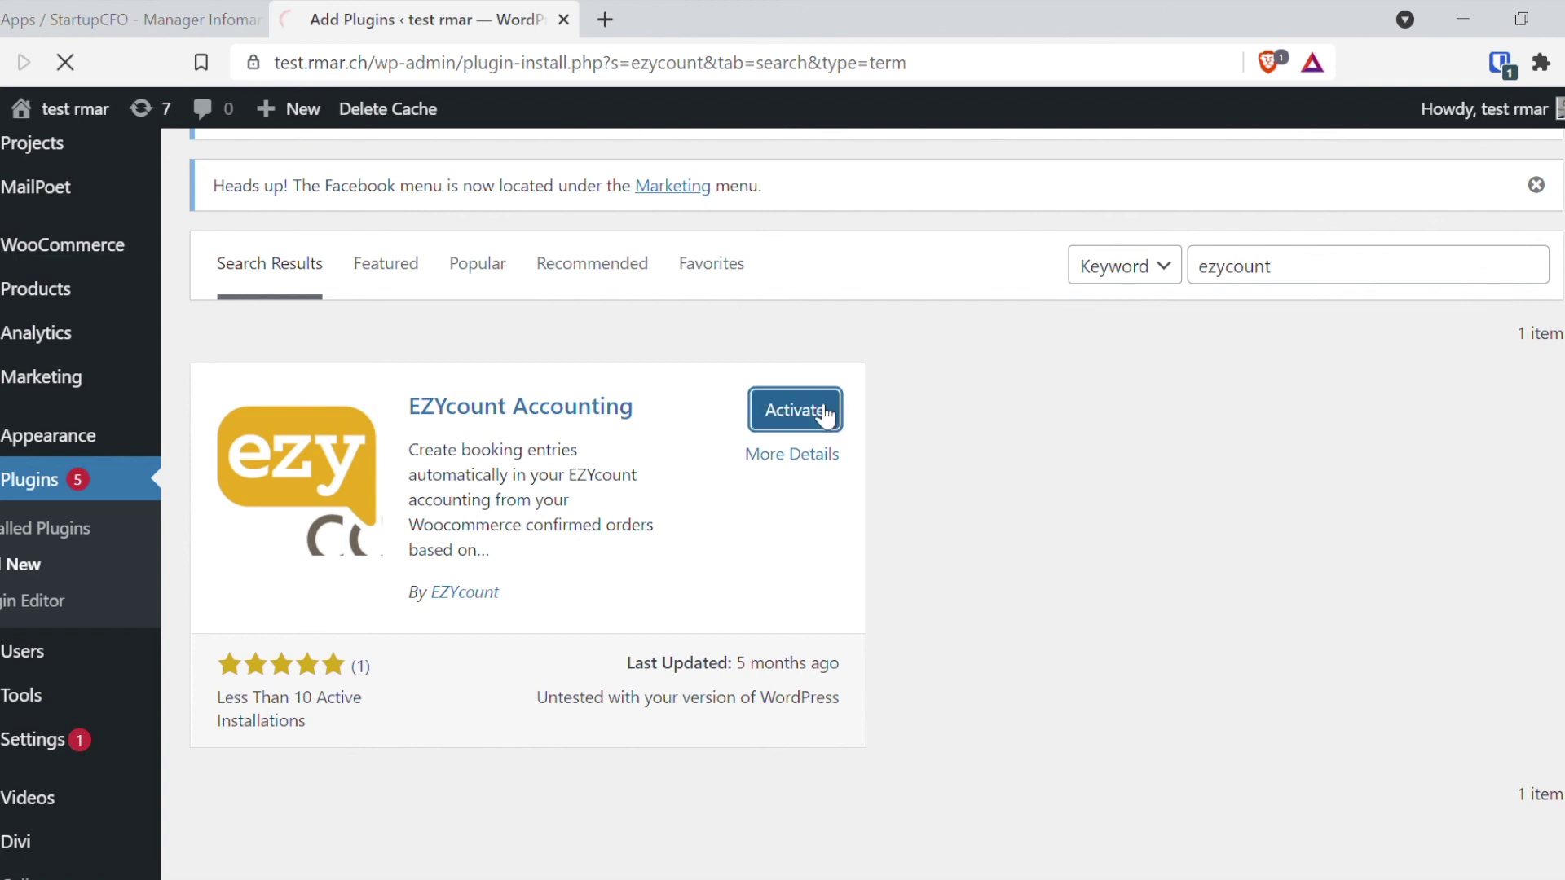